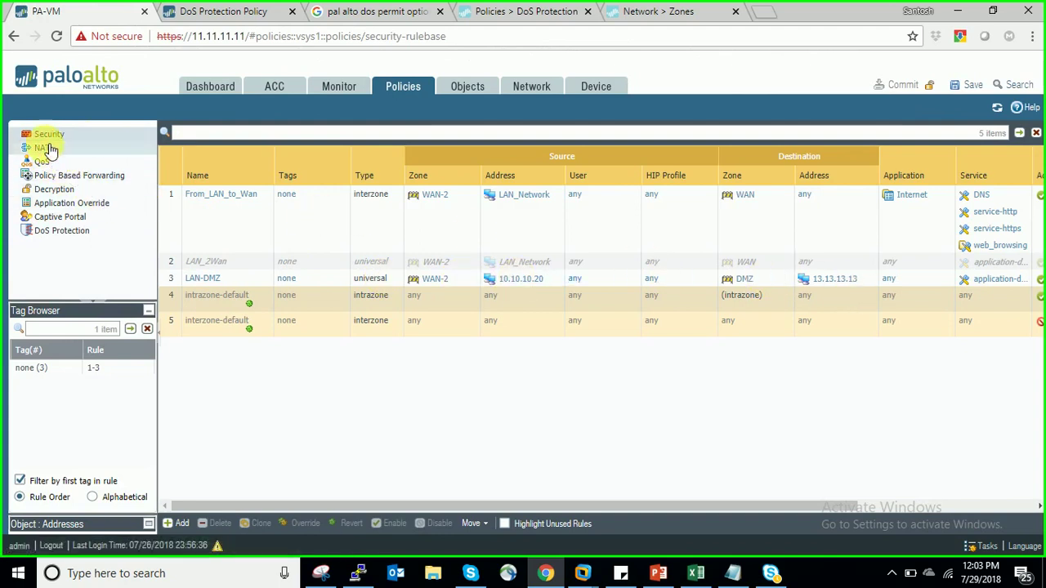
Review the NAT policy rules on the firewall.
left_click(45, 148)
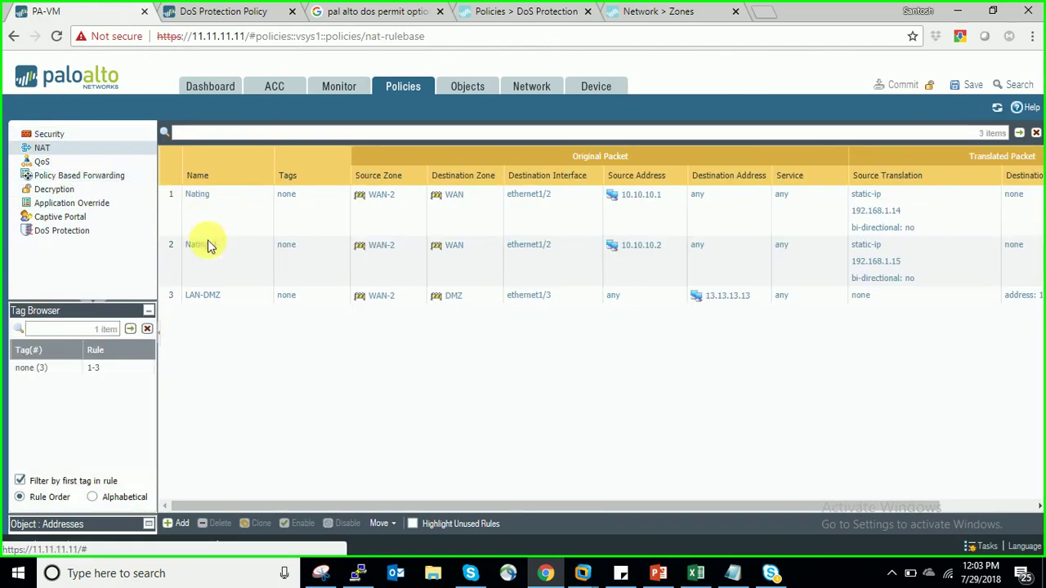
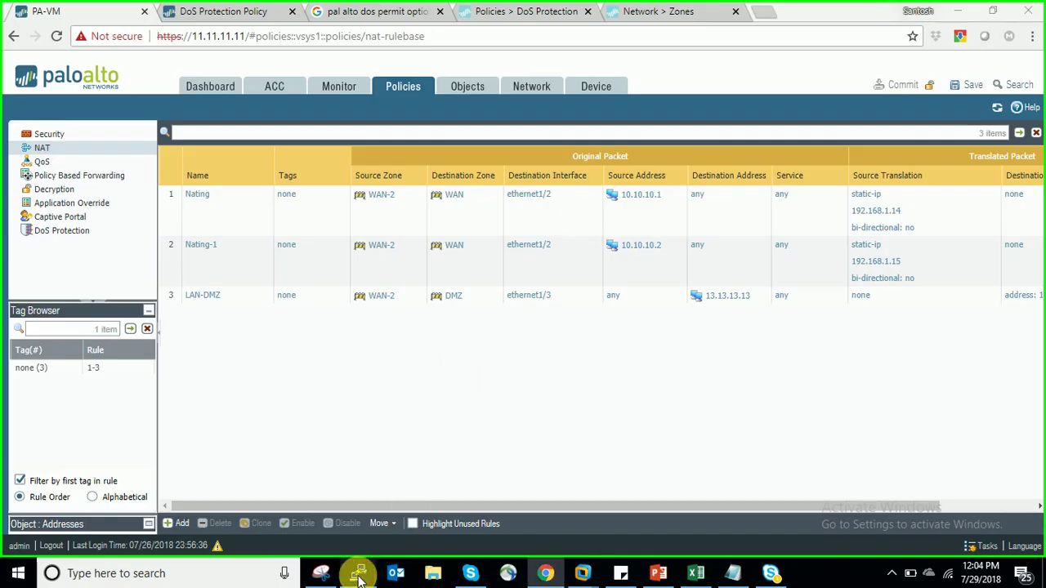
Switch to the PuTTY session, clear all firewall sessions with "clear session all" and list them with "show session all".
left_click(357, 572)
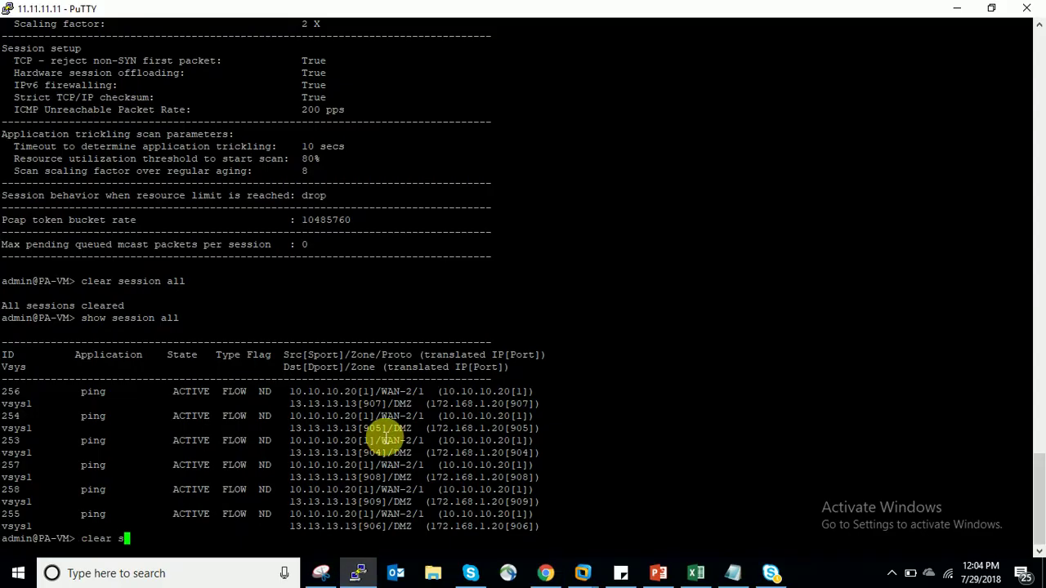
key("Return")
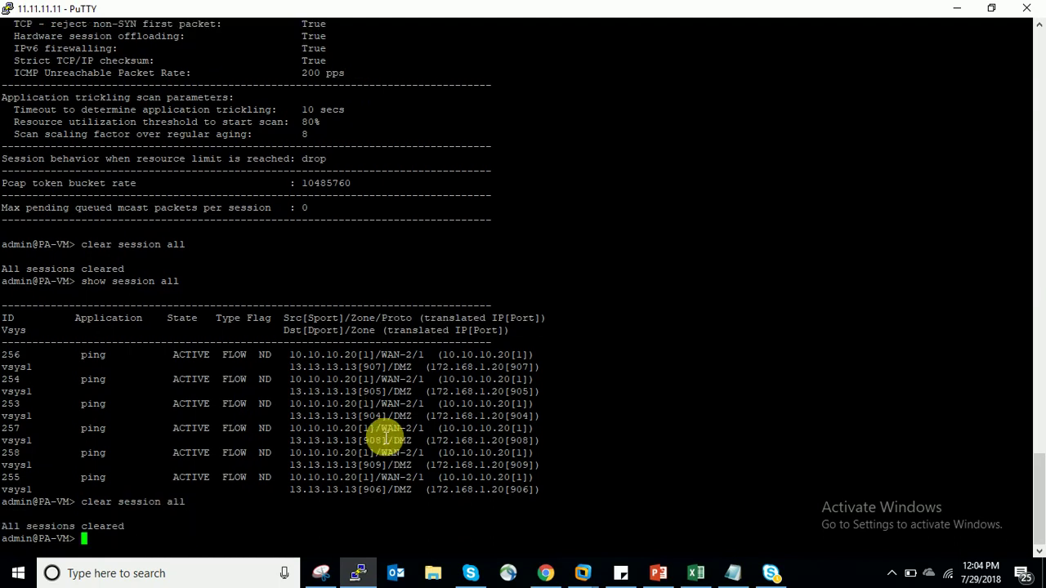
type("show")
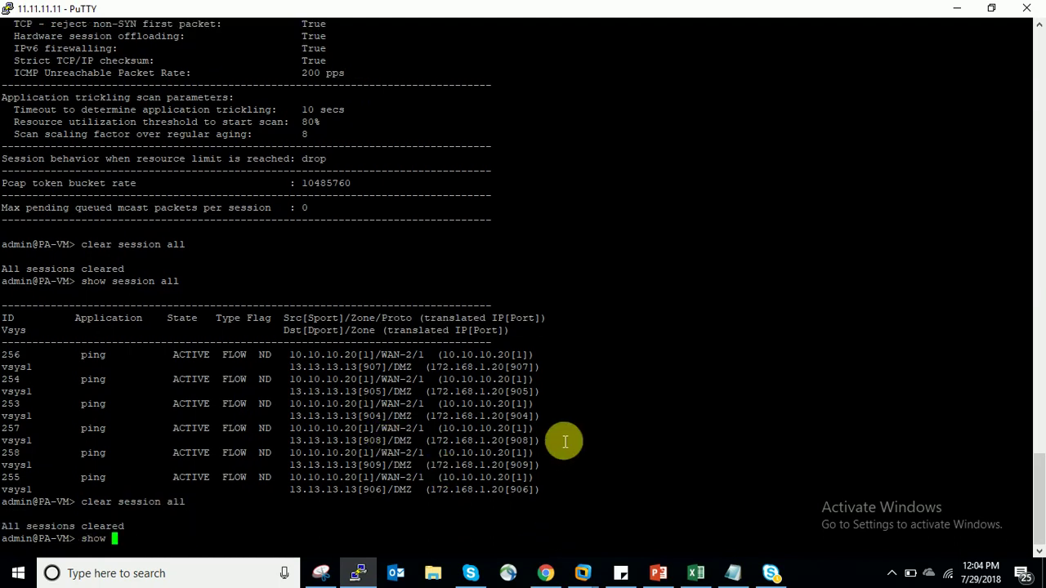
type(" session all")
key("Return")
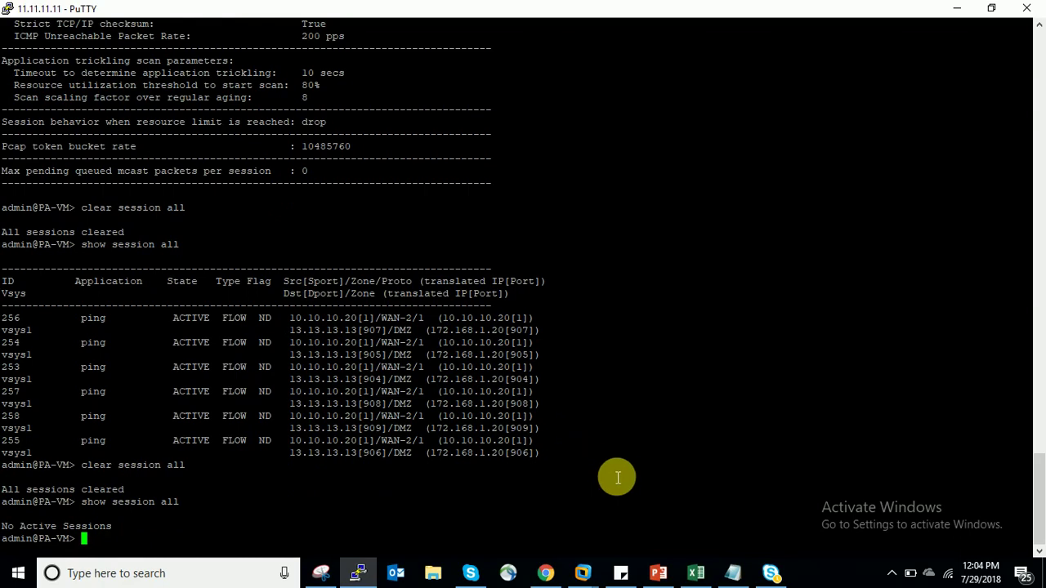
Switch to the Hacker virtual machine and stop the continuous ping to 13.13.13.13.
mouse_move(594, 578)
left_click(742, 508)
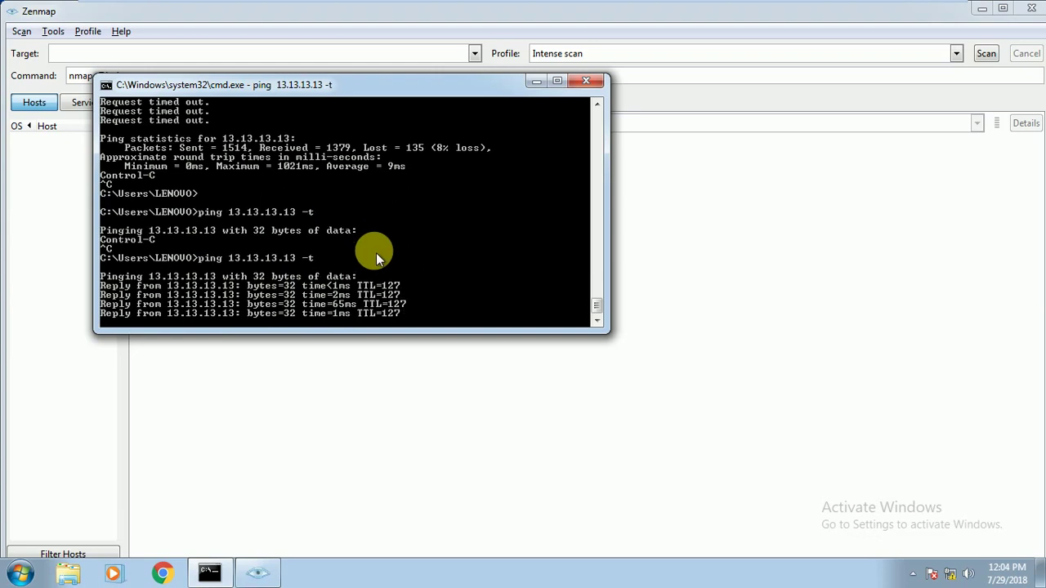
key("ctrl+c")
Check the IP configuration in the DMZ-Server virtual machine's command prompt and return to the Hacker machine.
mouse_move(500, 7)
left_click(217, 11)
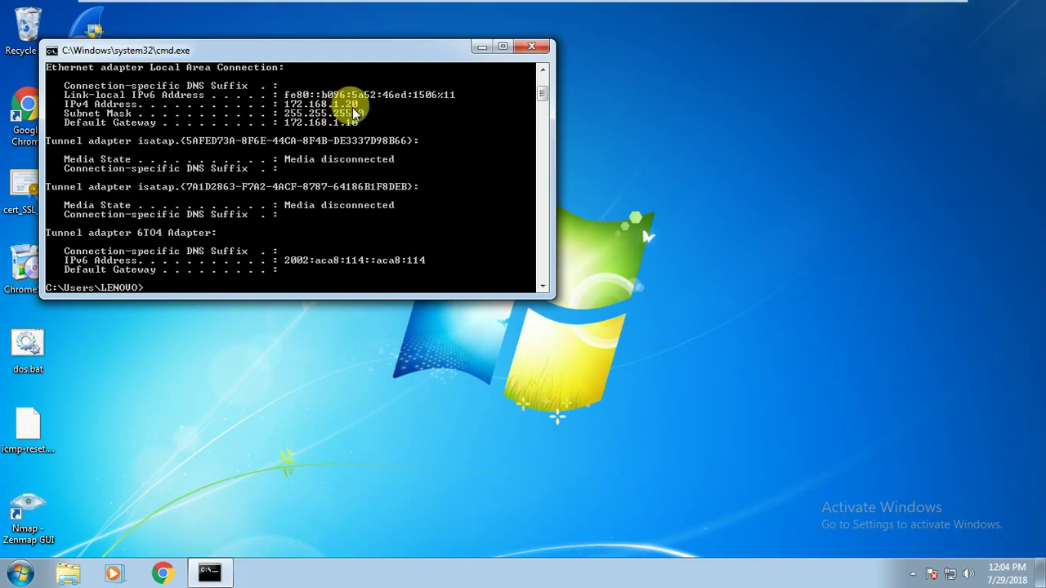
mouse_move(351, 6)
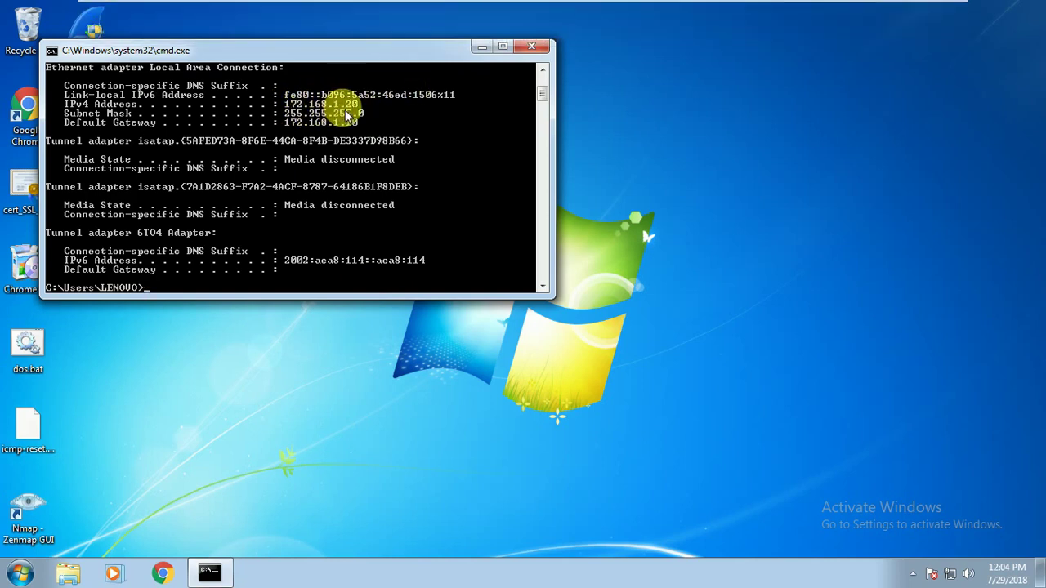
left_click(380, 9)
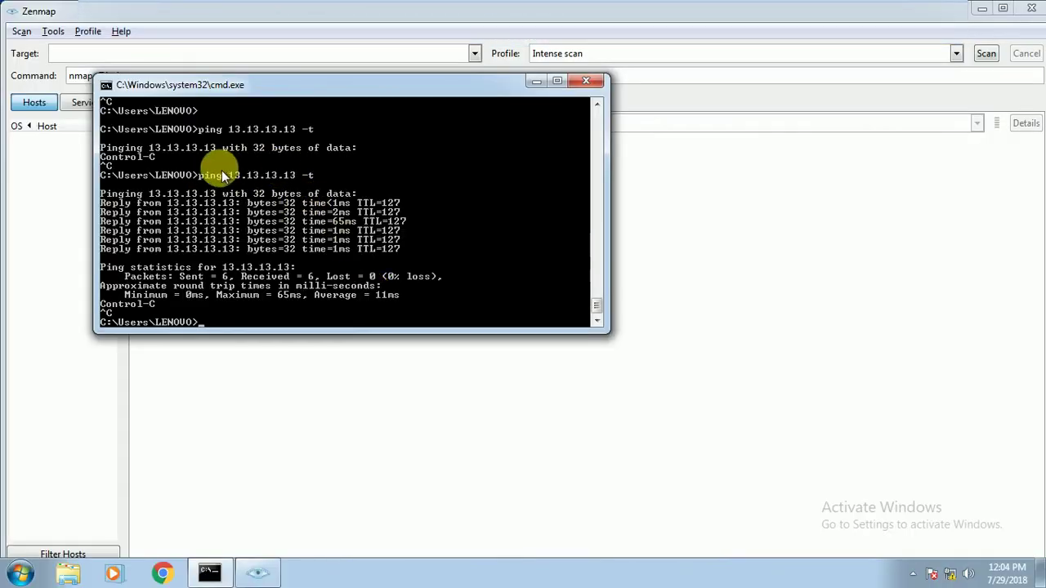
Run a Zenmap Intense scan against target 13.13.13.13 and minimize the virtual machine window while it runs.
left_click(248, 58)
type("13.13.13.13")
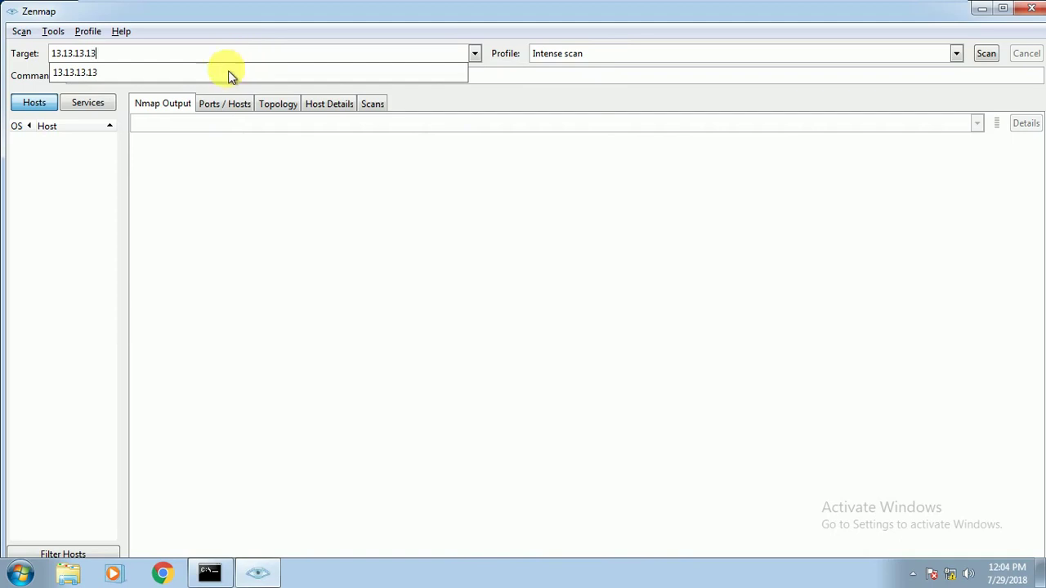
left_click(221, 74)
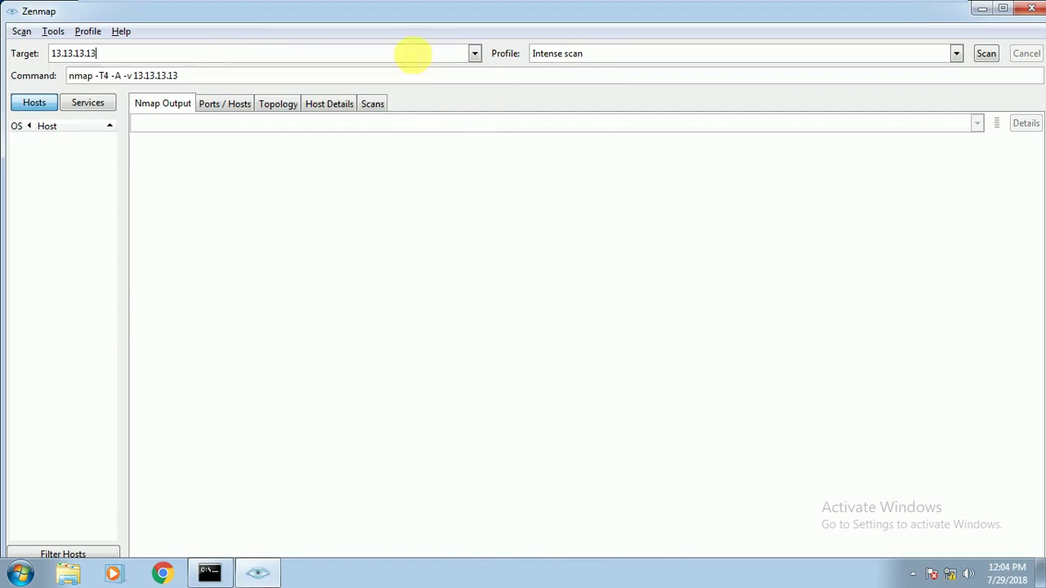
left_click_drag(412, 54, 49, 52)
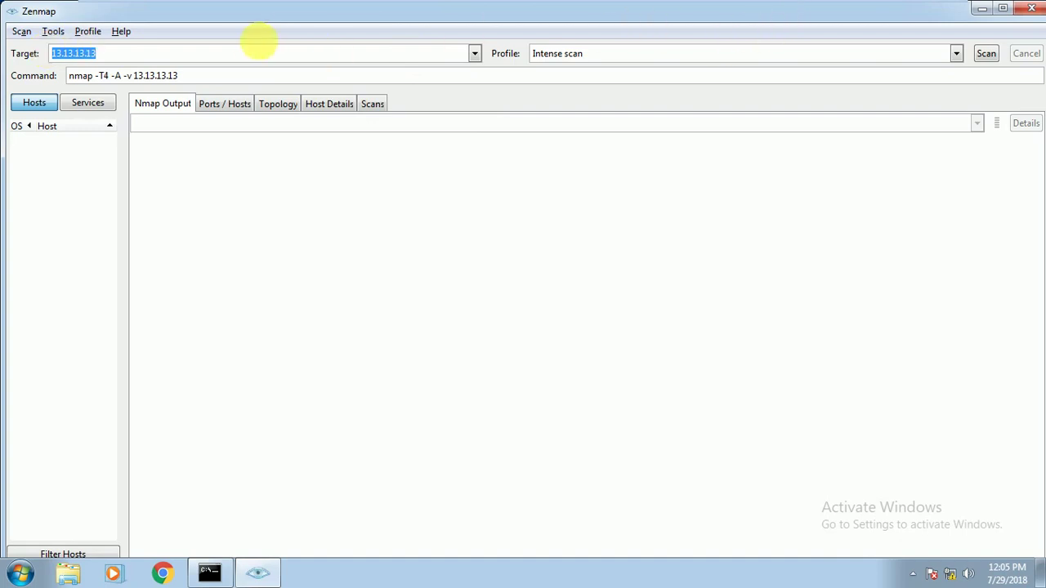
left_click(366, 53)
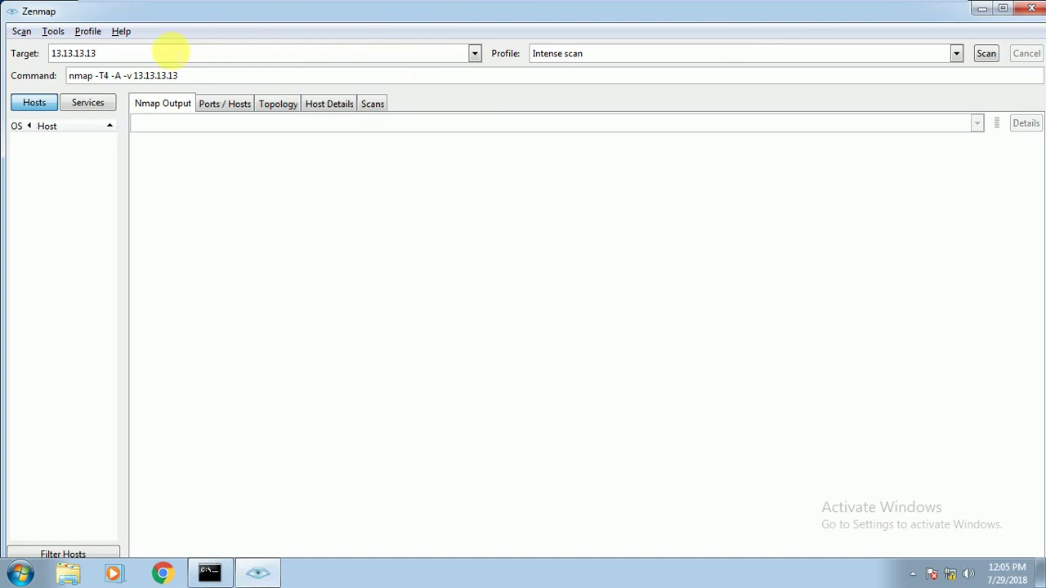
left_click_drag(170, 52, 23, 48)
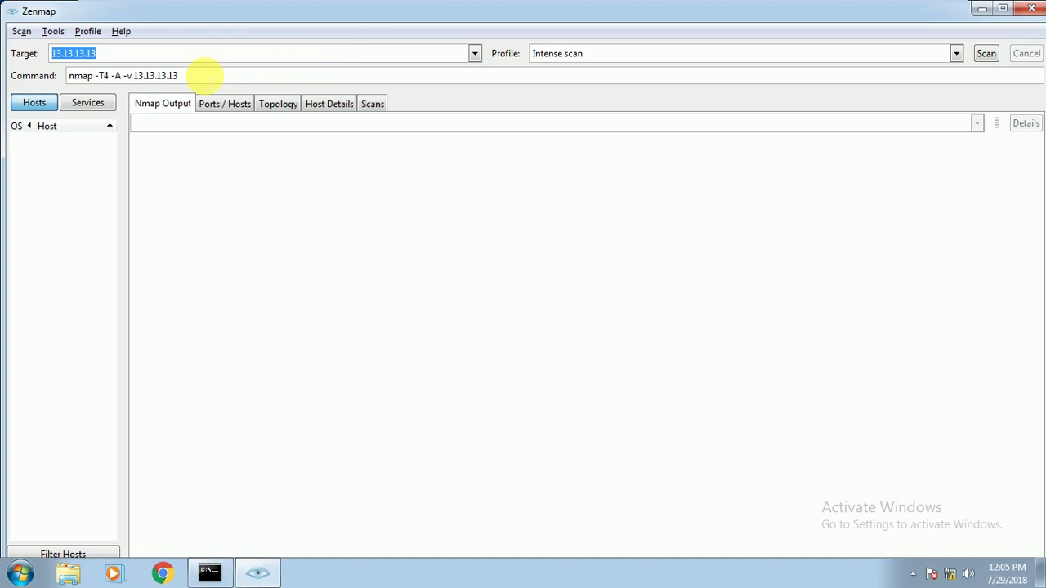
left_click(985, 56)
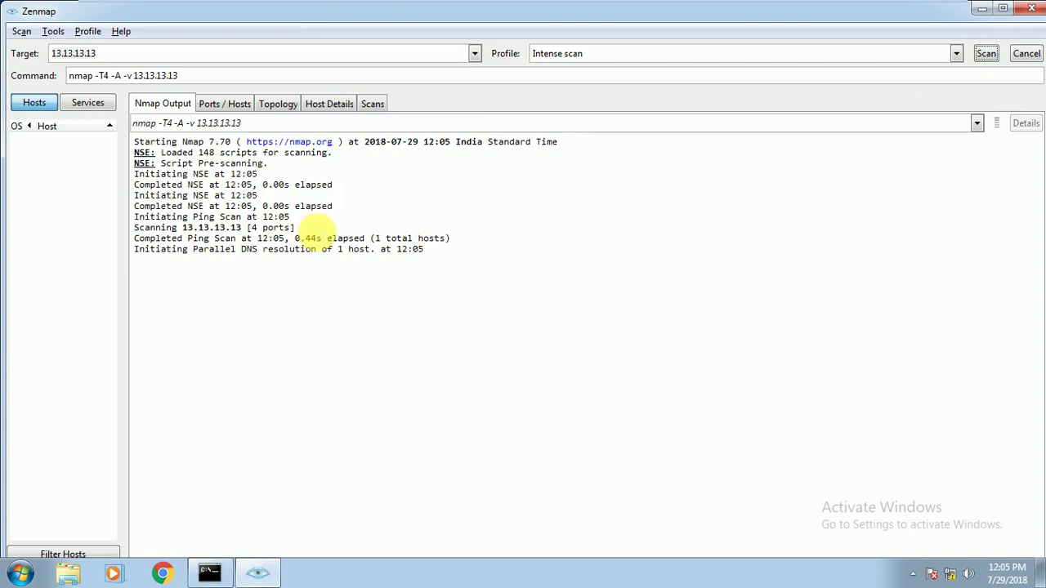
mouse_move(719, 5)
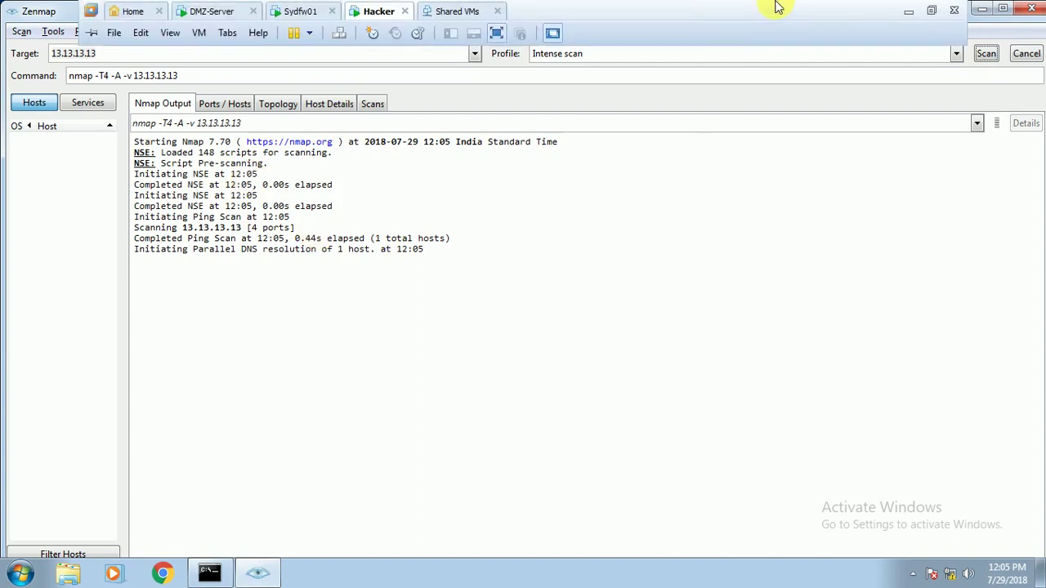
left_click(920, 7)
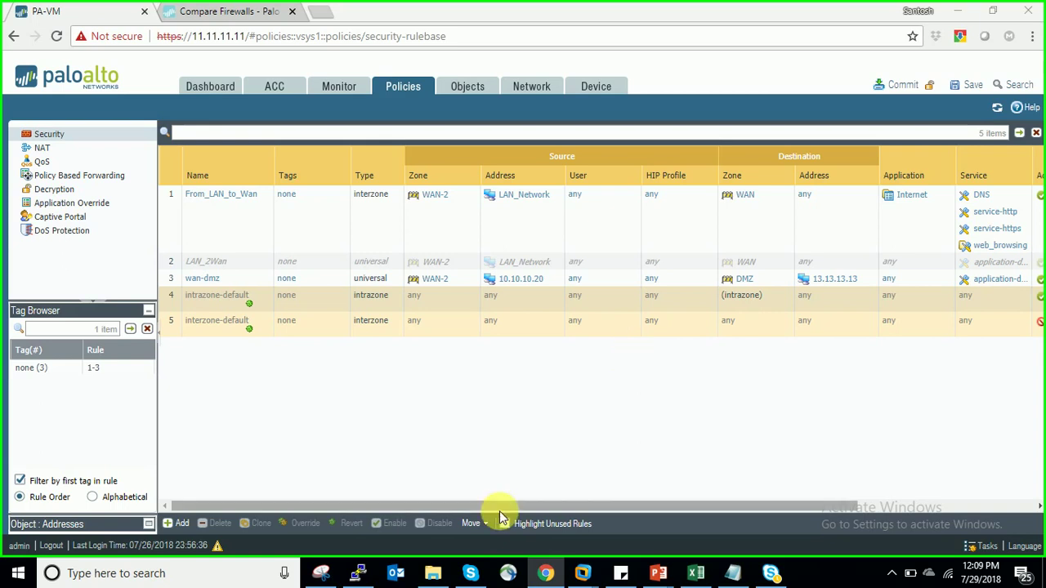
Return to the Hacker virtual machine and examine the scan's Nmap output, ports, topology and host details.
mouse_move(577, 575)
left_click(746, 483)
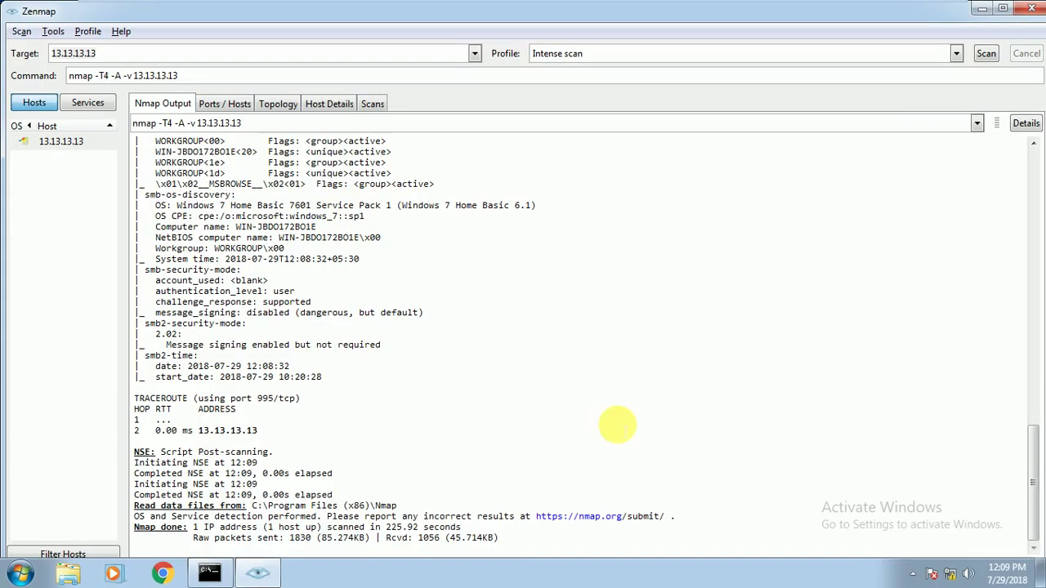
left_click_drag(1034, 464, 1027, 140)
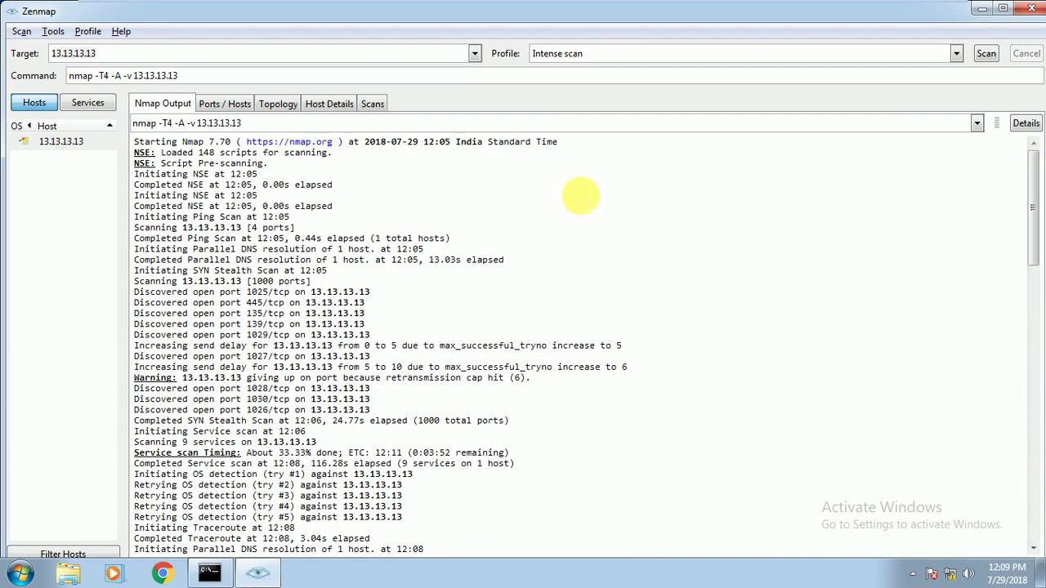
left_click(231, 104)
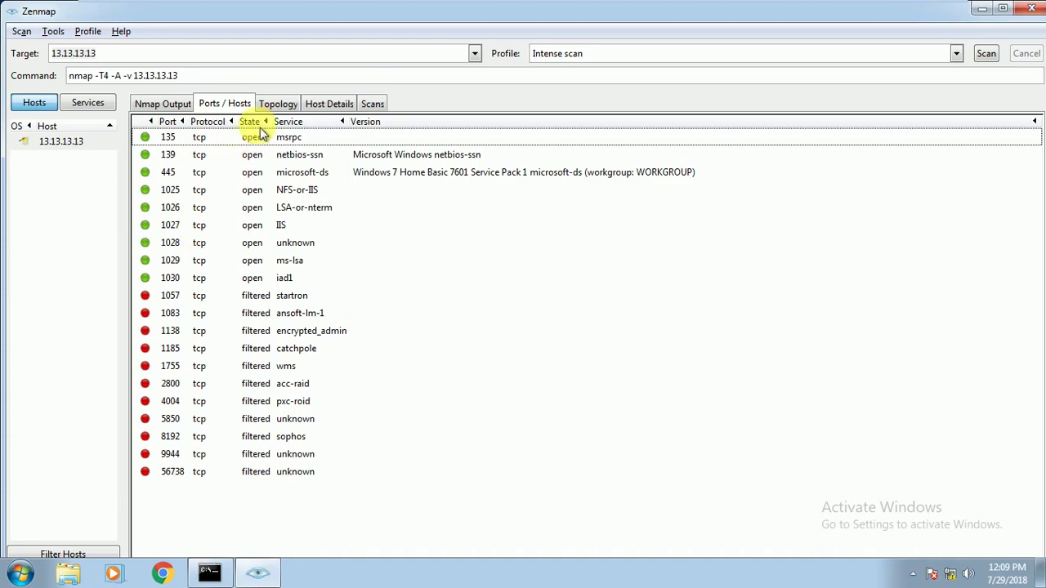
left_click(278, 106)
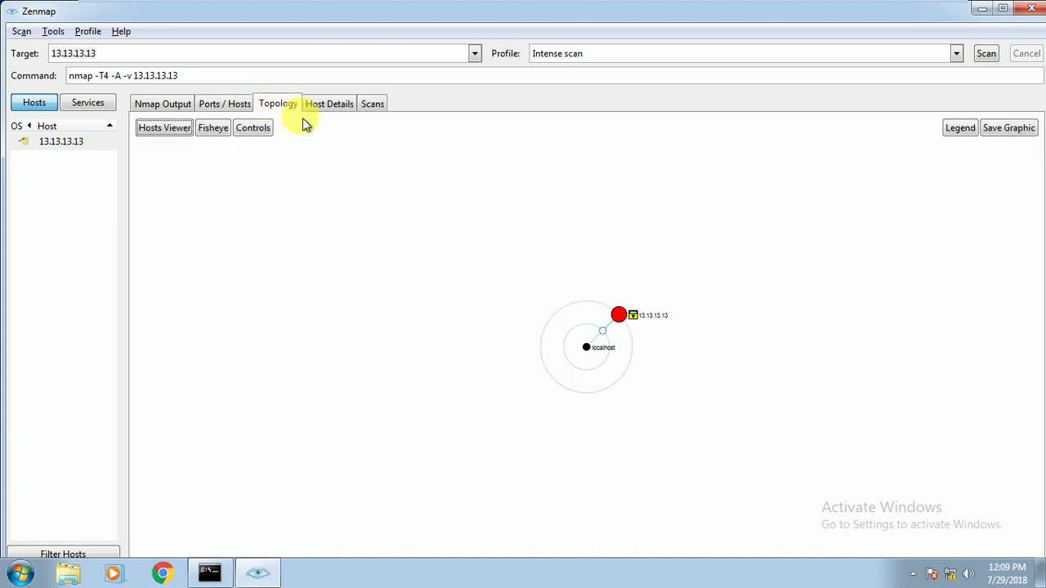
left_click(602, 331)
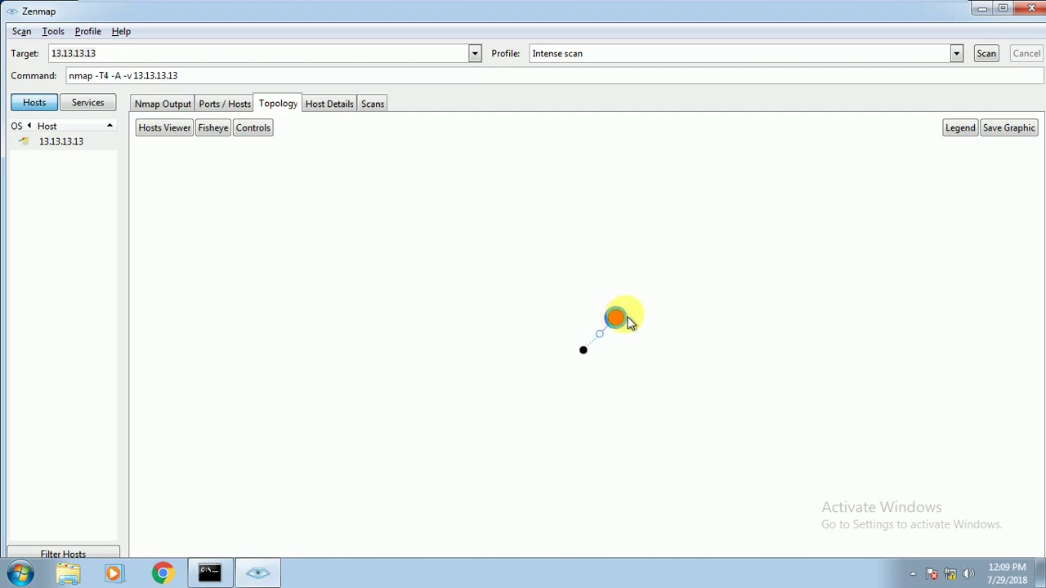
left_click(319, 104)
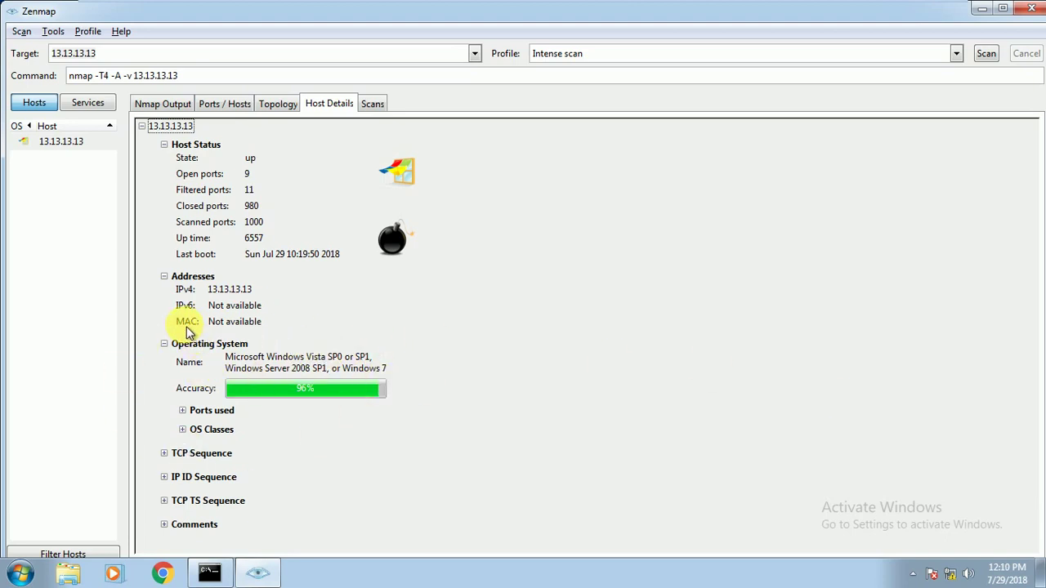
Highlight the target address, recheck the scan result views, and examine the entries for ports 139 and 445.
left_click_drag(98, 53, 31, 52)
left_click_drag(122, 53, 34, 47)
left_click_drag(128, 52, 49, 36)
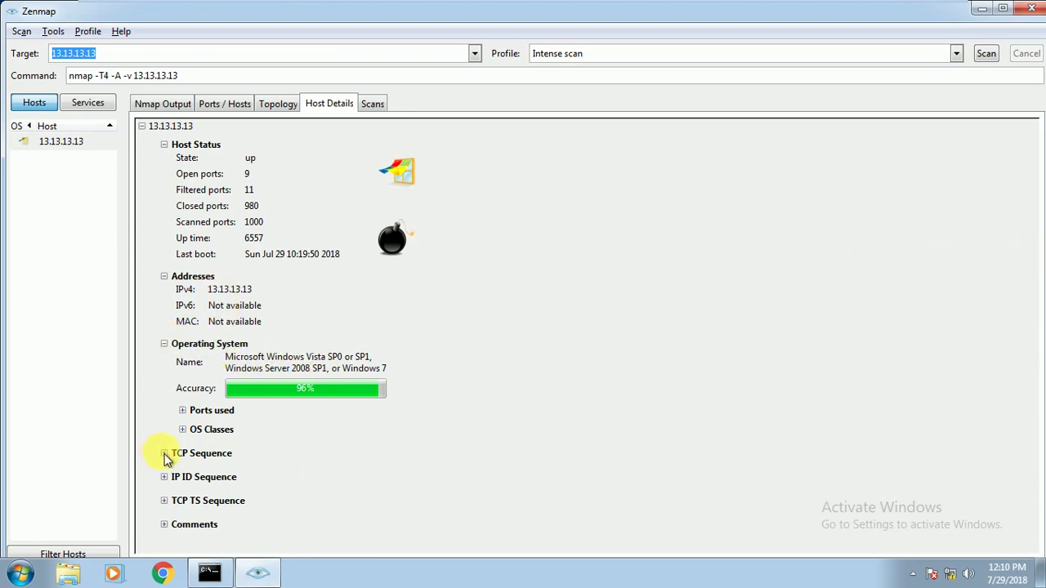
left_click(370, 105)
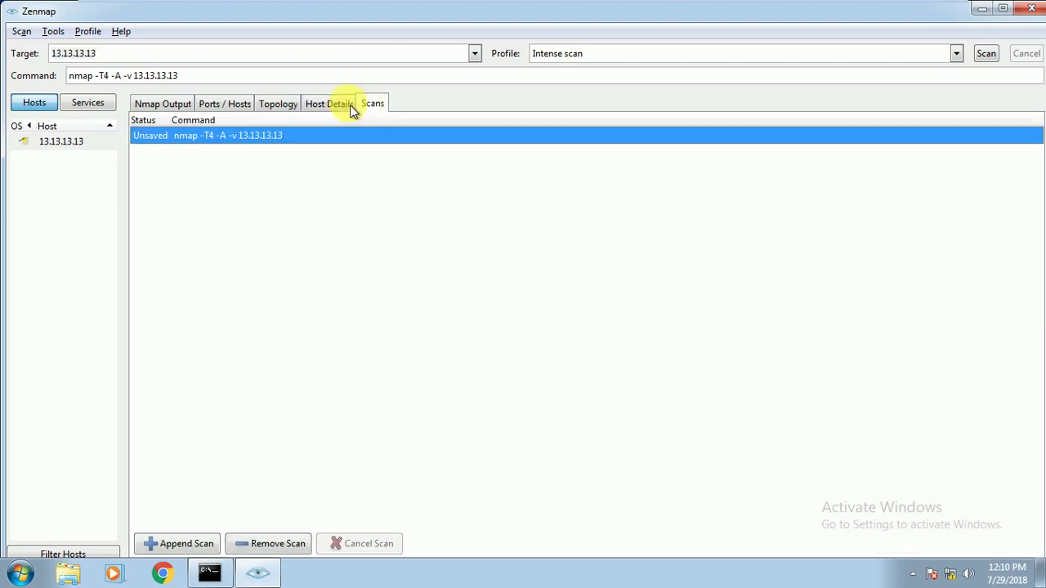
left_click(331, 106)
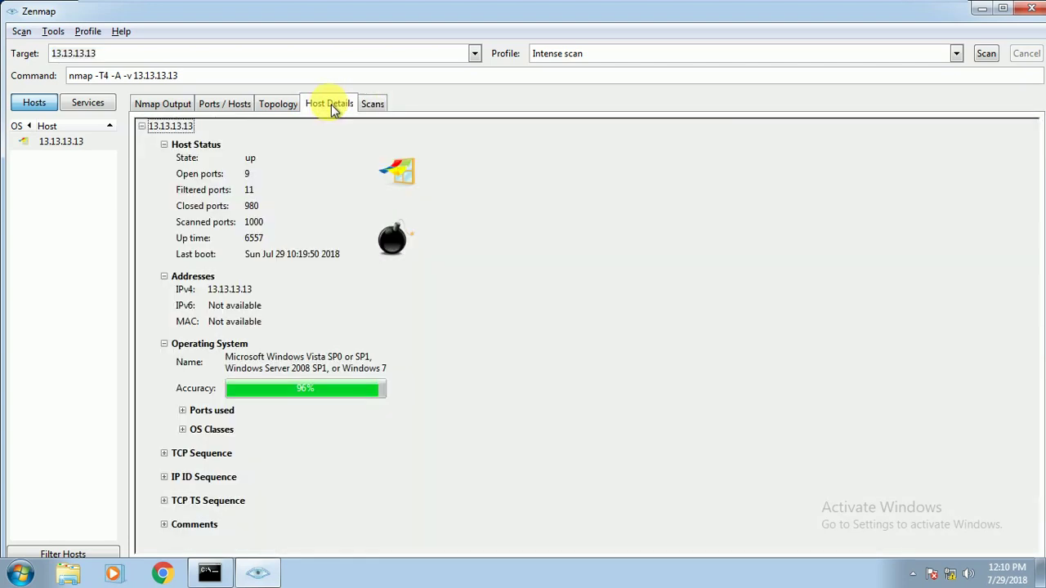
left_click(279, 106)
left_click(232, 114)
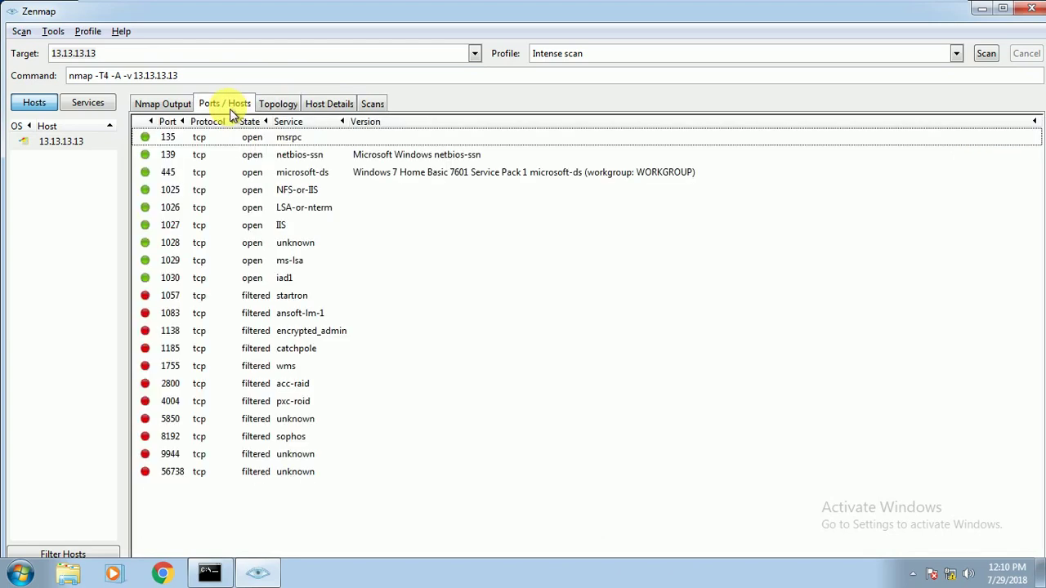
left_click(171, 155)
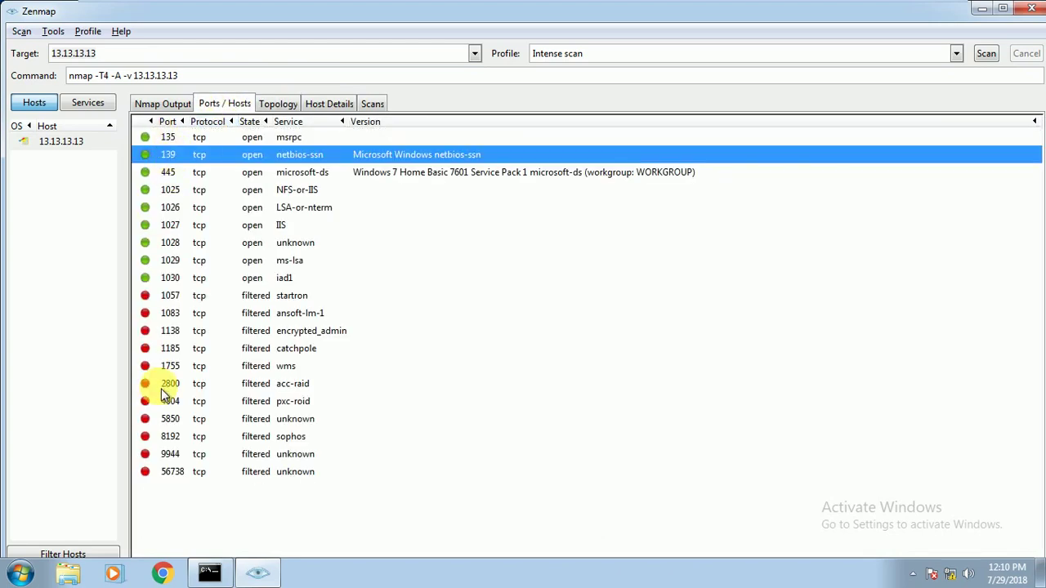
left_click(168, 174)
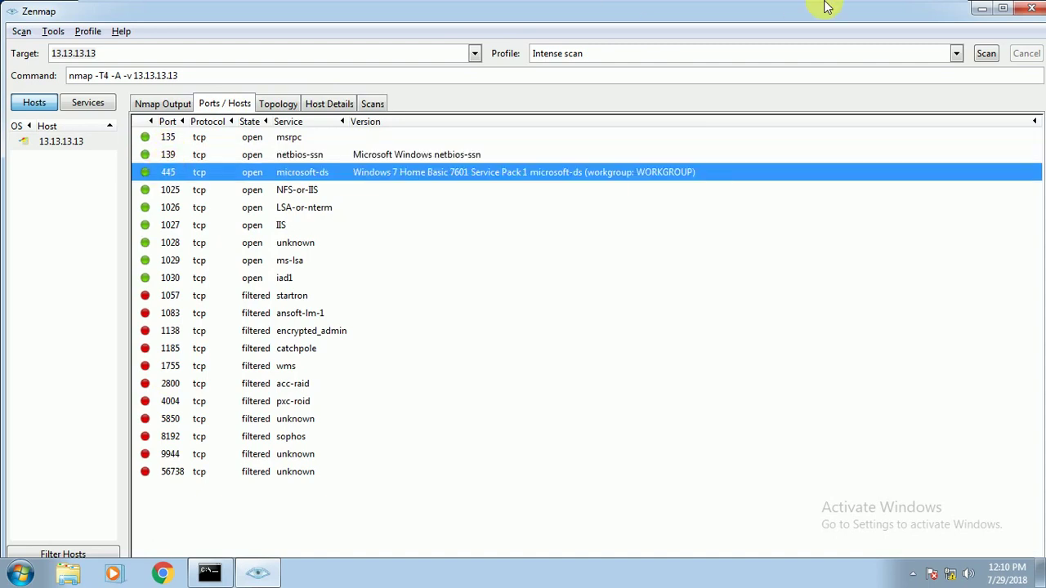
Switch to the Compare Firewalls page in Chrome and examine the PA-7080's maximum sessions specification.
left_click(904, 8)
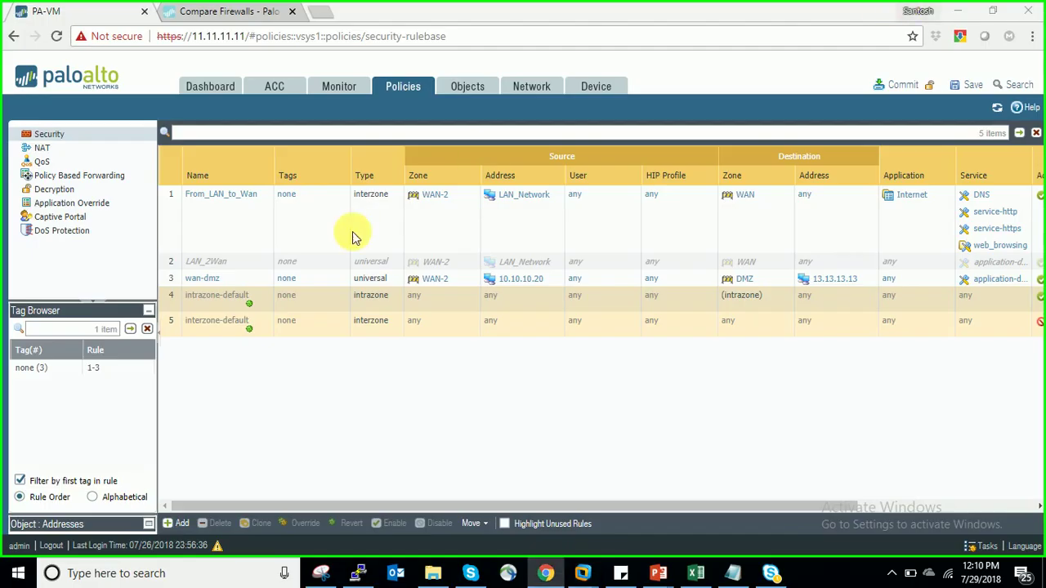
left_click(246, 12)
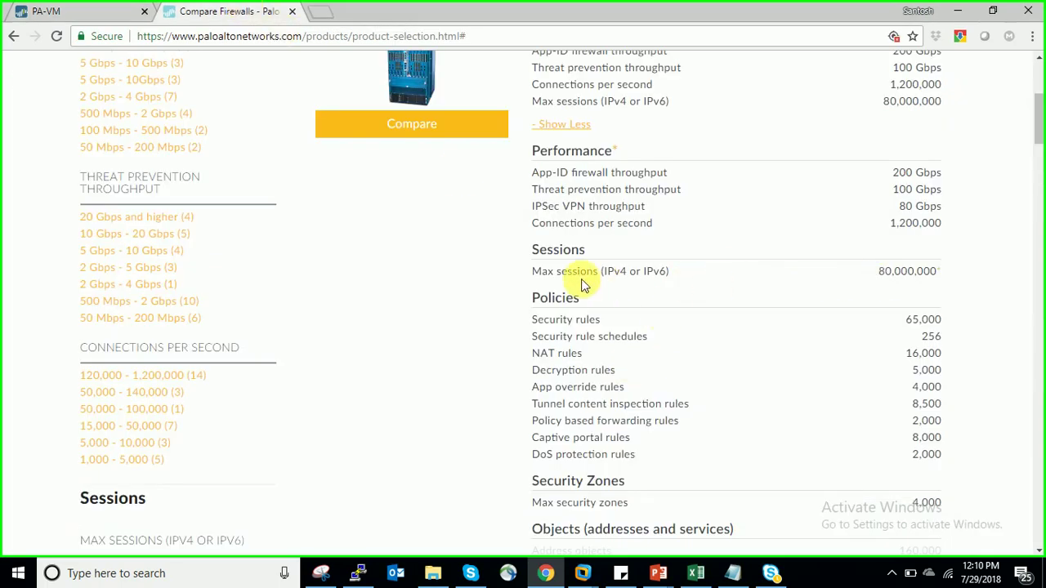
left_click_drag(528, 273, 937, 275)
left_click_drag(1041, 147, 1040, 111)
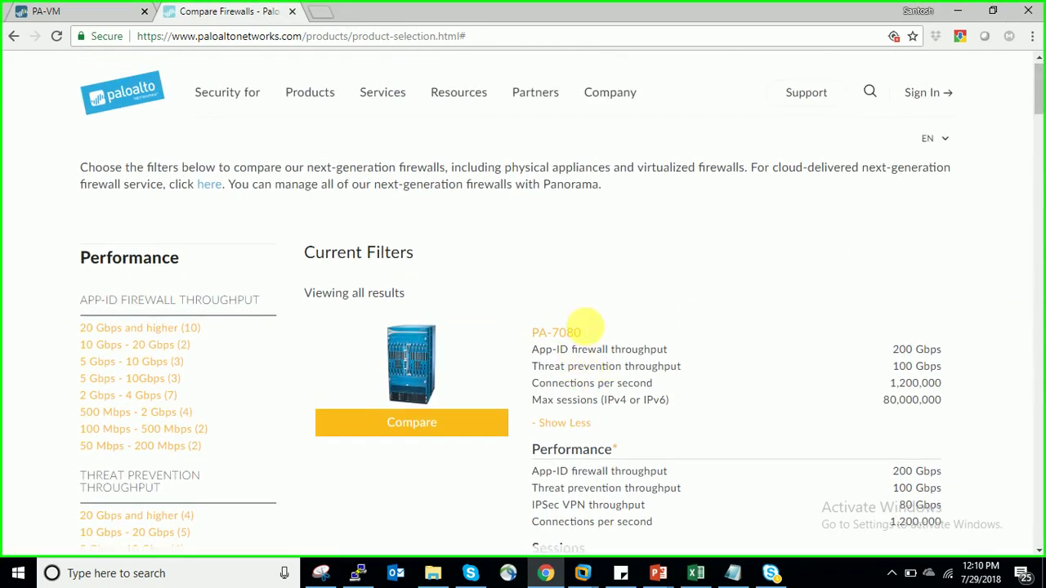
left_click_drag(583, 332, 532, 333)
Expand the PA-5220's full specifications and examine them down to the end of the product list.
left_click_drag(1038, 86, 1041, 453)
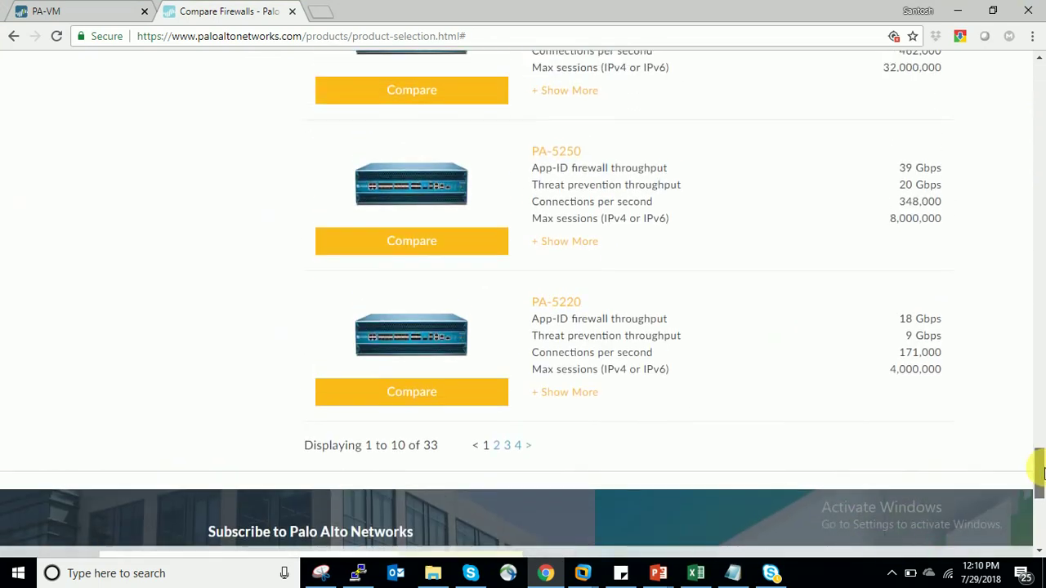
left_click(578, 393)
left_click_drag(1040, 82, 1021, 348)
mouse_move(944, 353)
left_mouse_down()
mouse_move(891, 354)
mouse_move(933, 354)
left_mouse_up()
left_click_drag(1036, 350, 1022, 510)
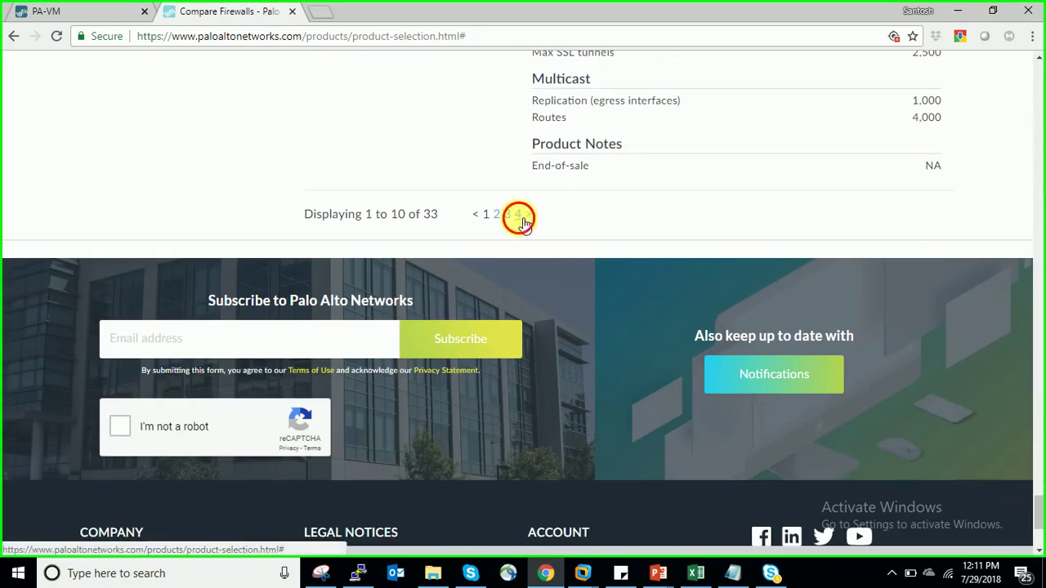
Reload the Compare Firewalls page and examine the firewall specifications on page 2 of the product list.
scroll(523, 217, "down", 3)
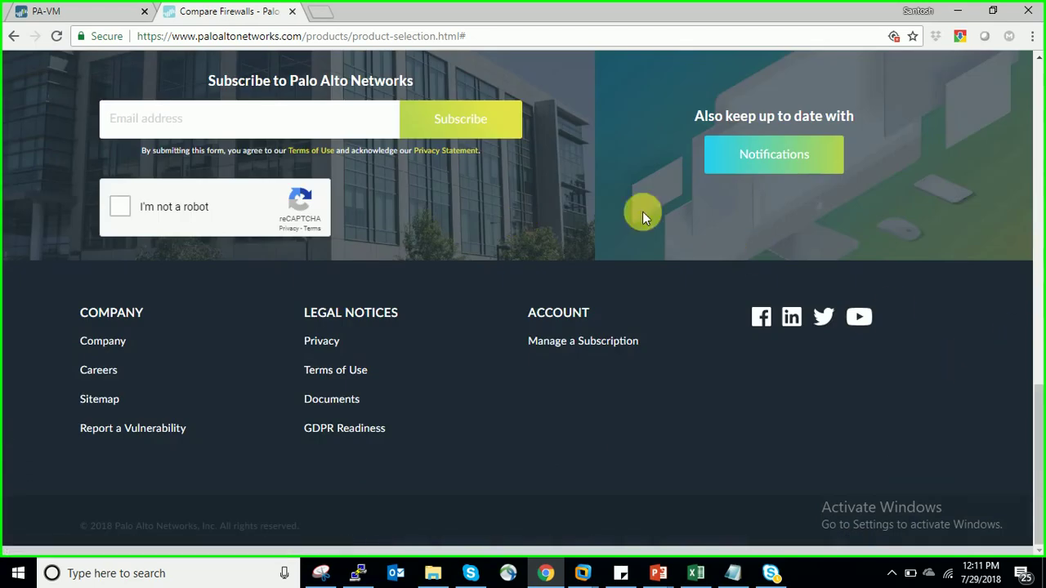
left_click(117, 210)
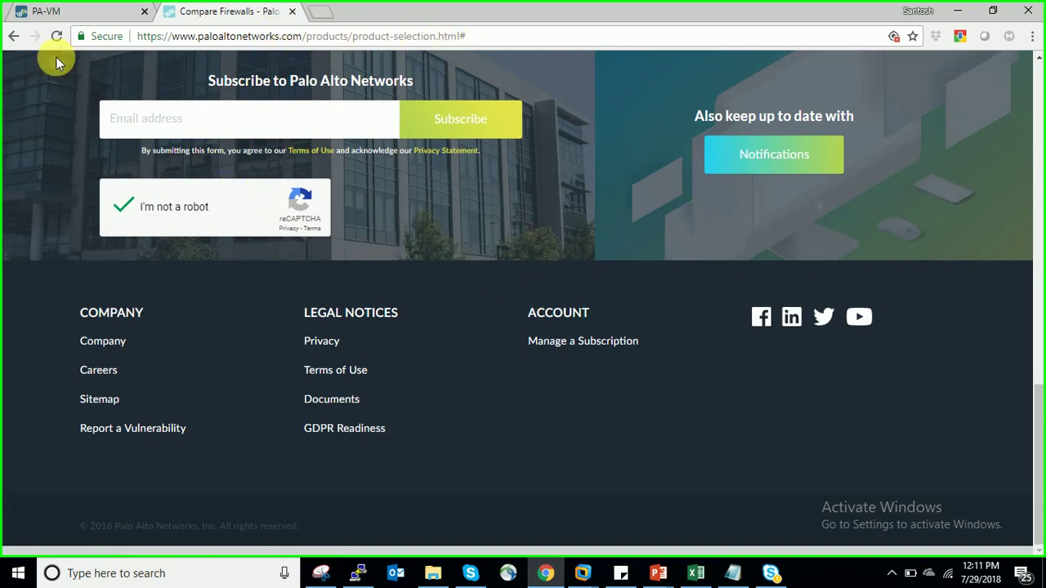
left_click(56, 36)
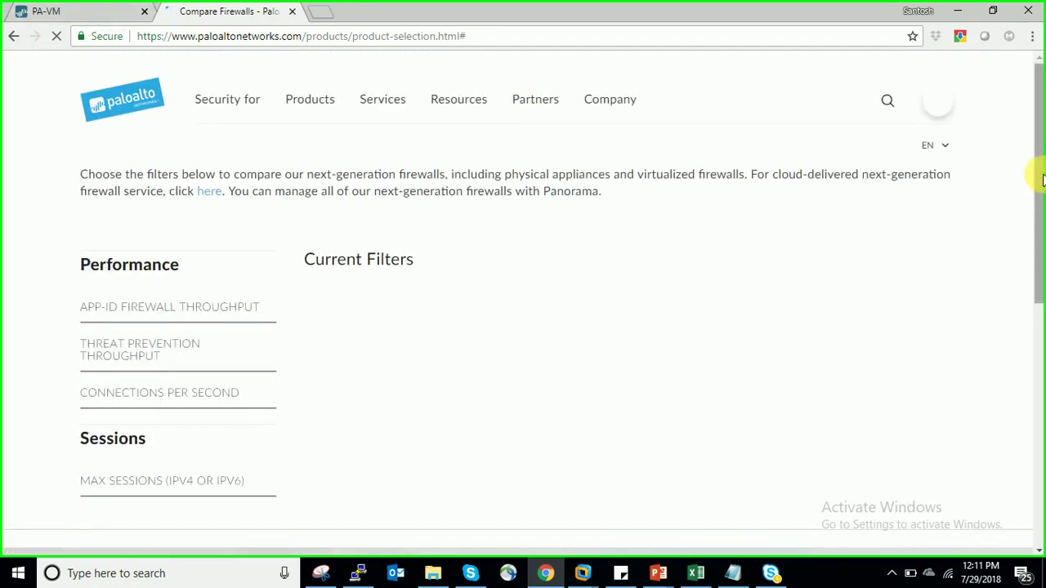
scroll(1043, 181, "down", 10)
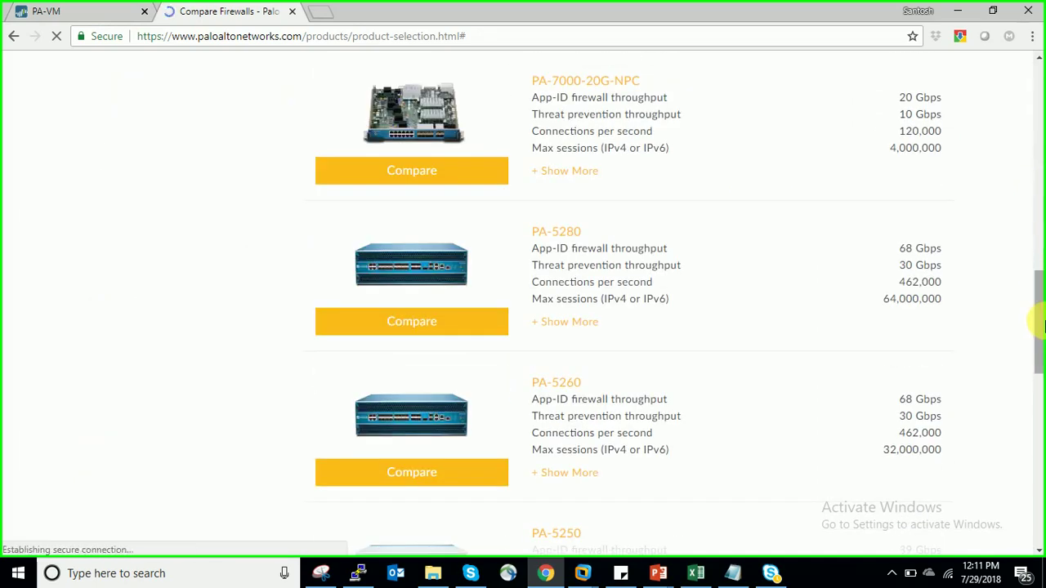
left_click_drag(1038, 317, 1035, 385)
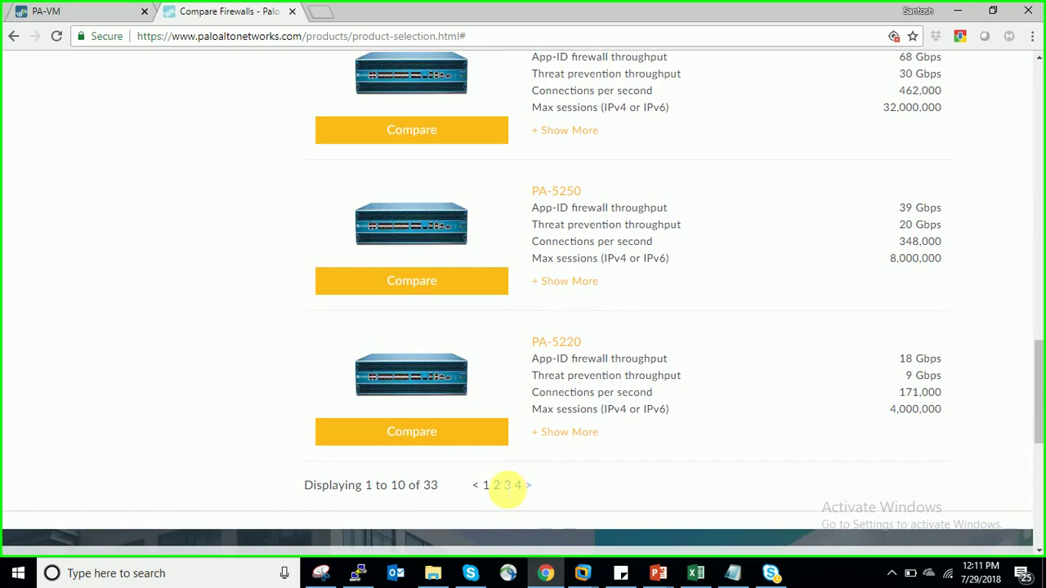
left_click(496, 485)
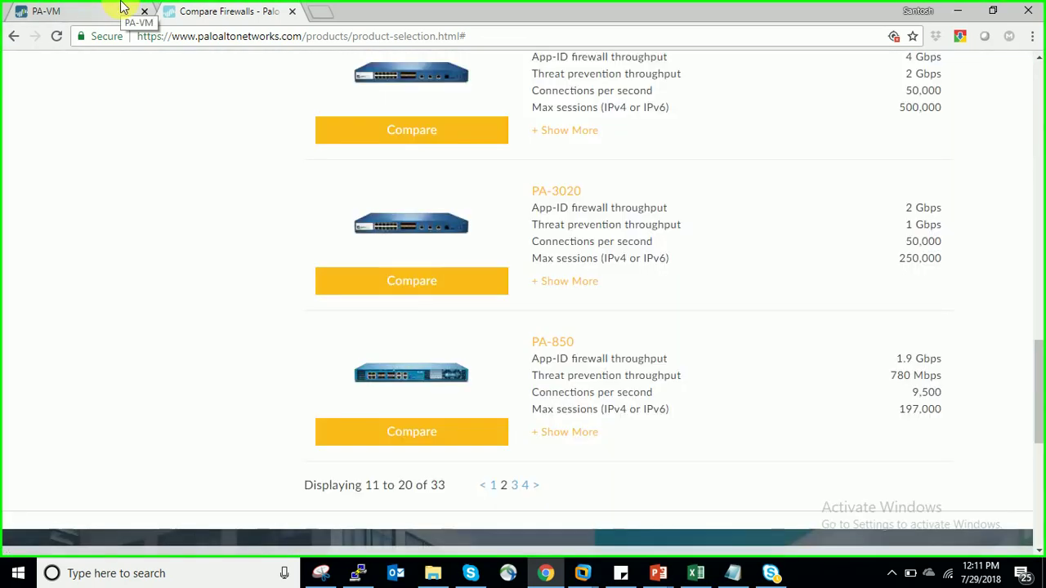
Return to the PA-VM firewall's web interface and open the zone_protect zone protection profile.
left_click(123, 7)
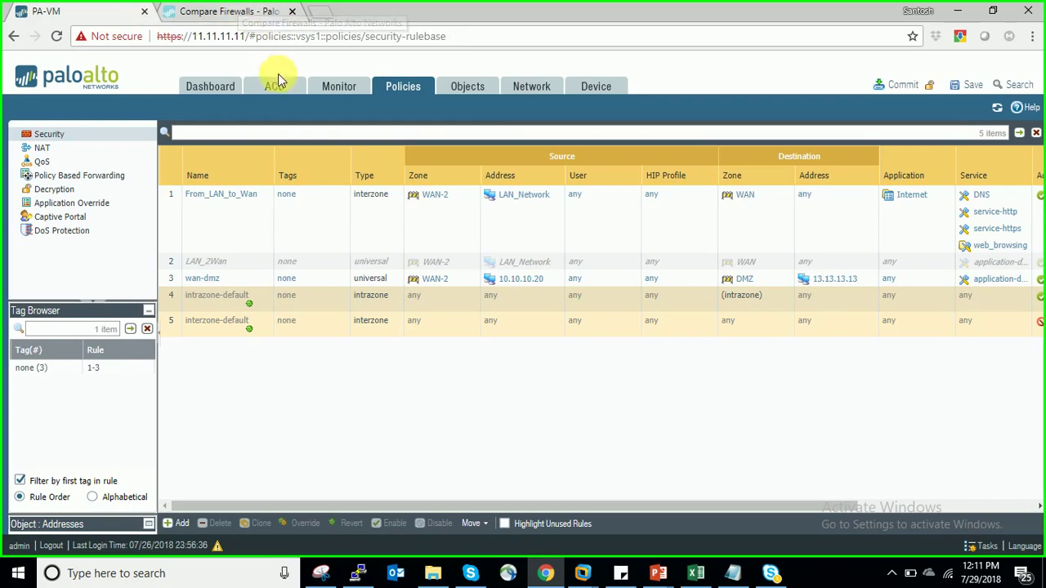
left_click(469, 95)
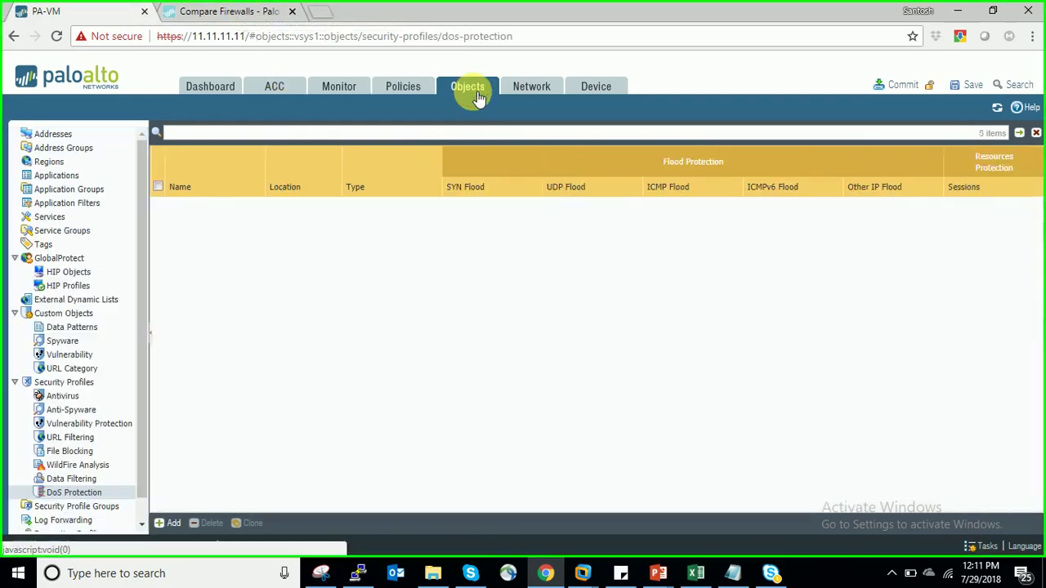
left_click(526, 89)
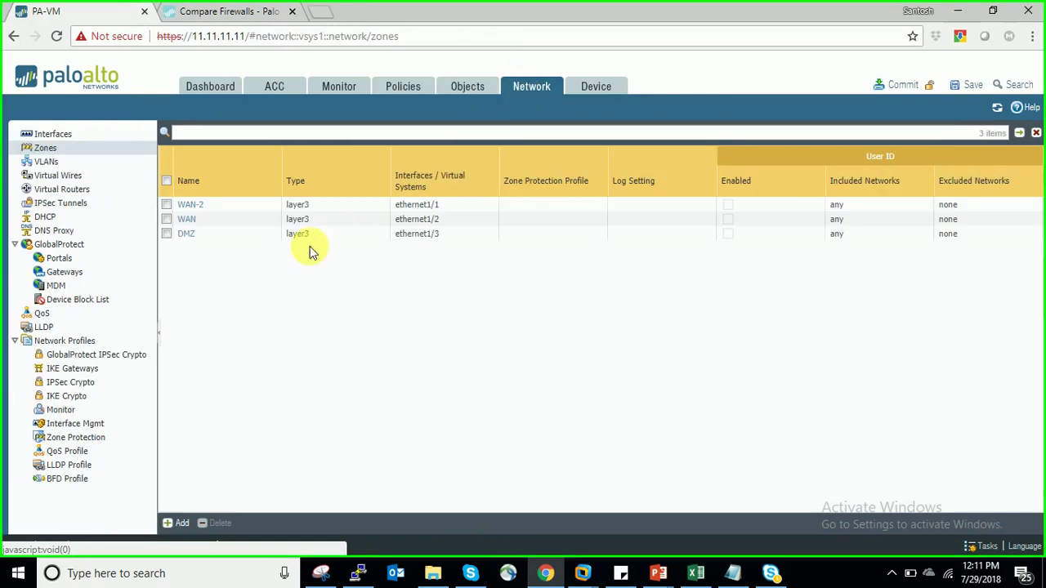
left_click(78, 438)
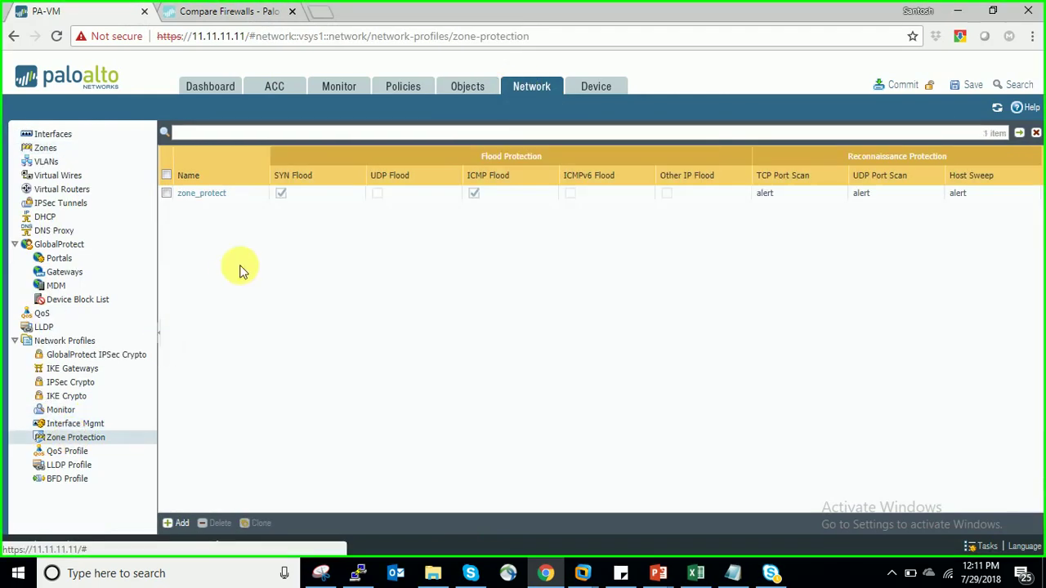
left_click(205, 194)
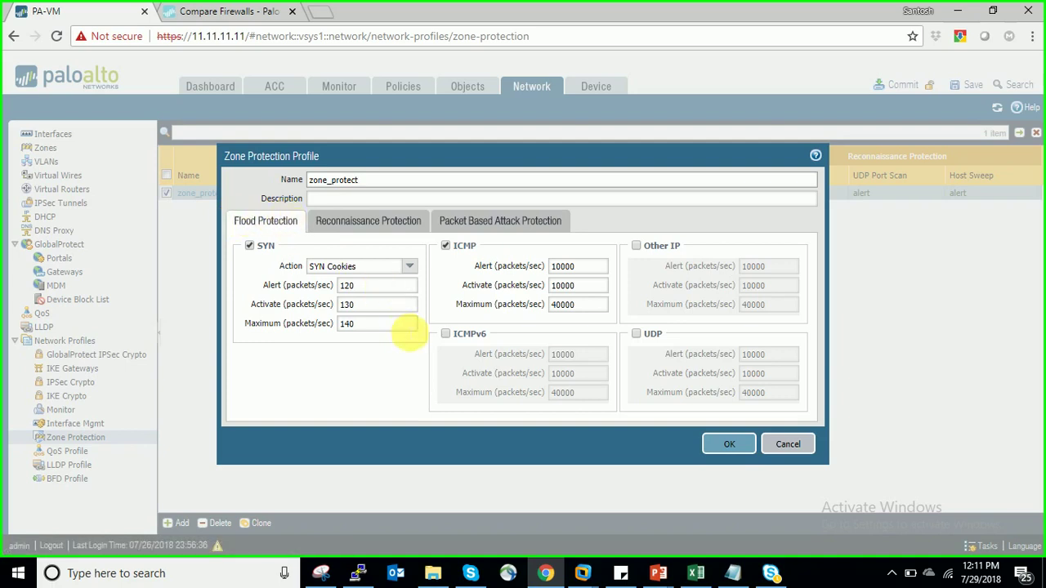
Set SYN flood protection to Random Early Drop with alert 10, activate 13 and maximum 15 packets/sec, and disable ICMP flood protection.
left_click(412, 268)
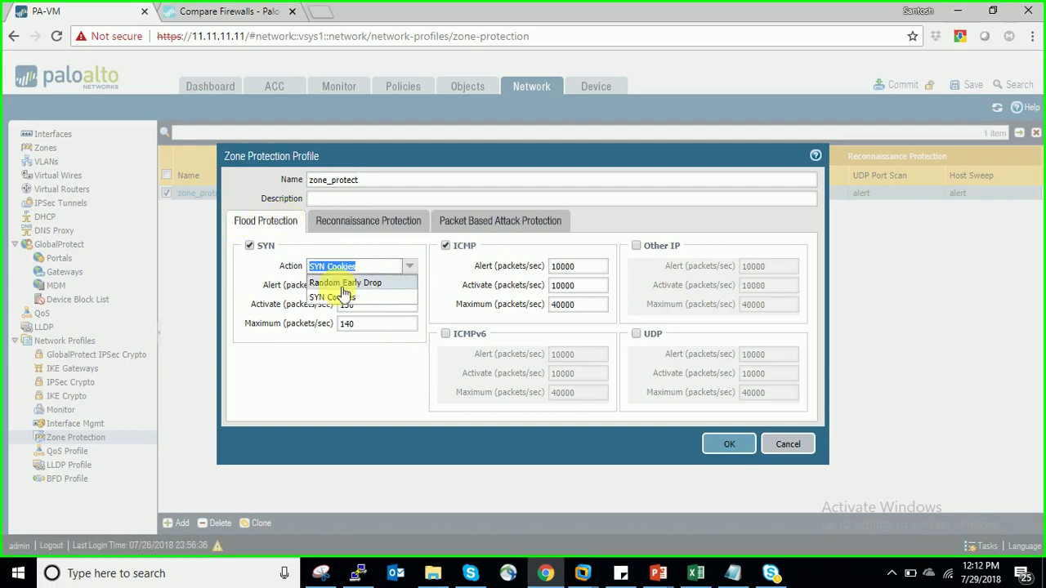
left_click(352, 254)
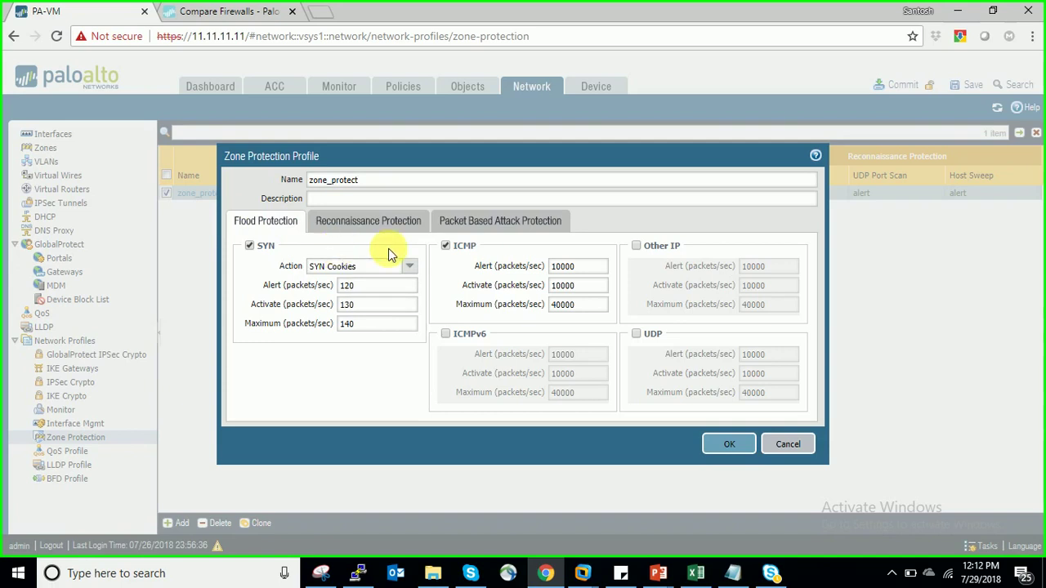
left_click(408, 265)
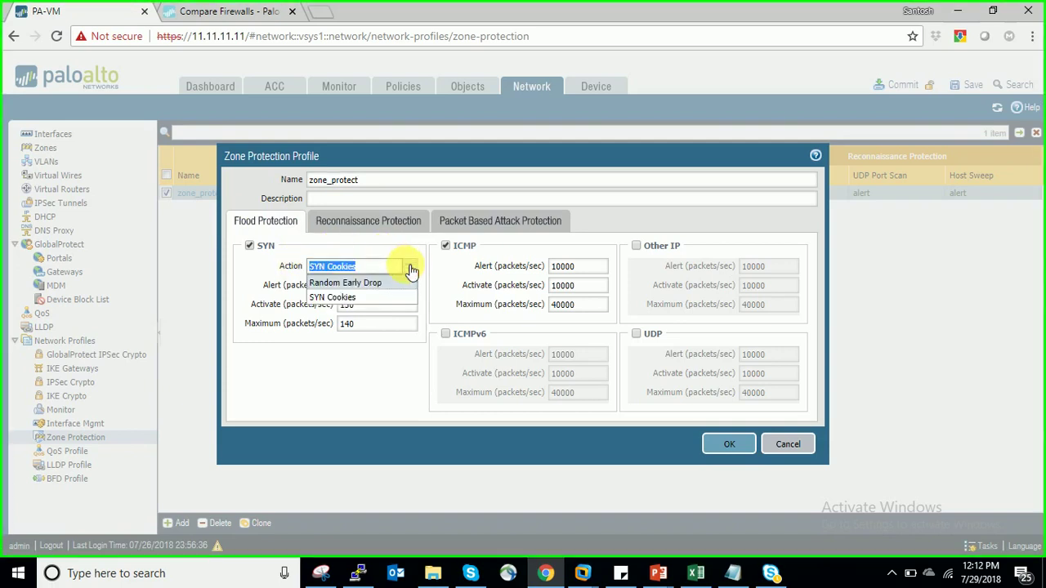
left_click(357, 285)
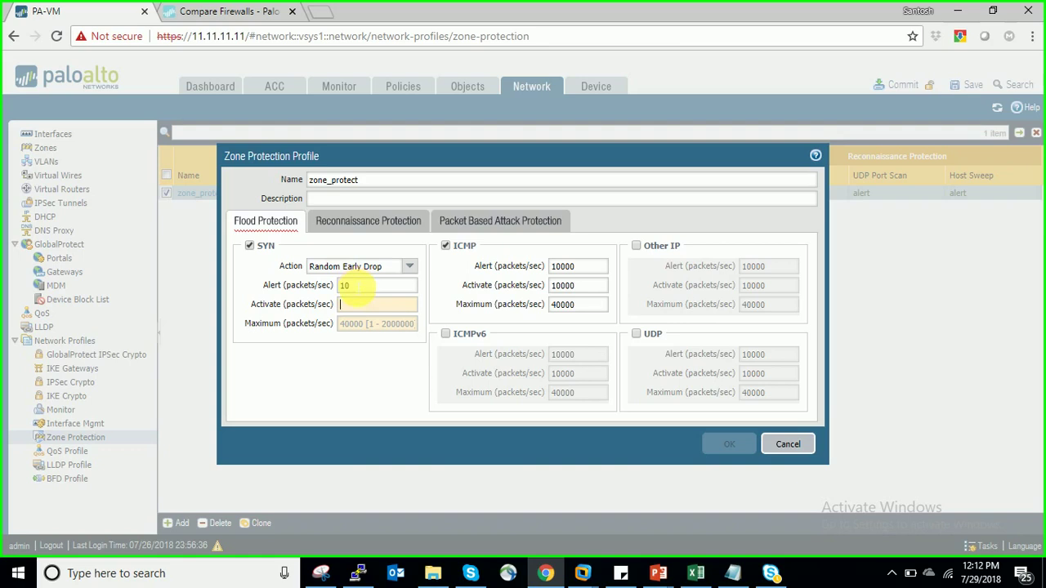
mouse_move(363, 313)
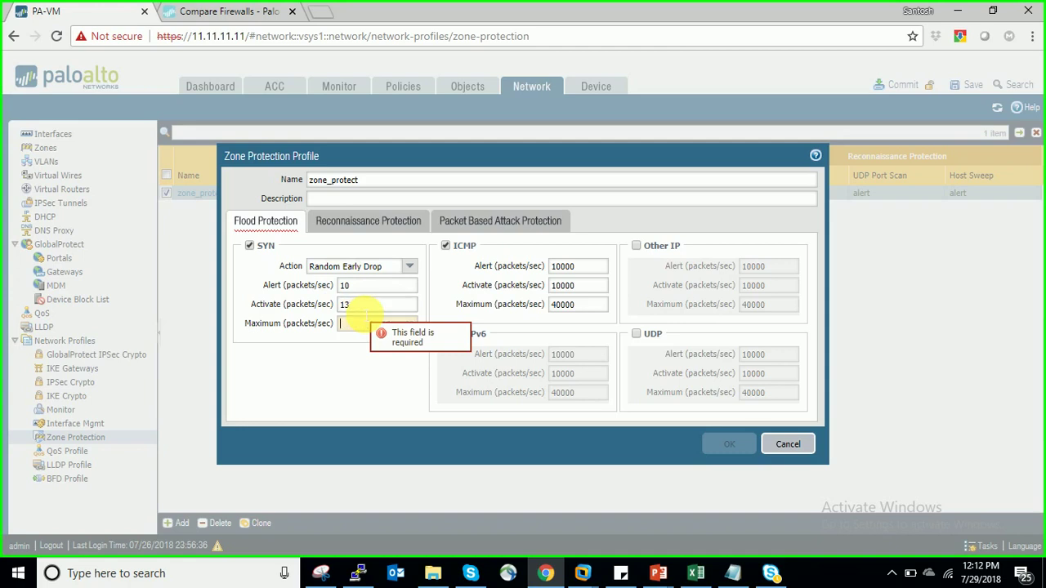
type("15")
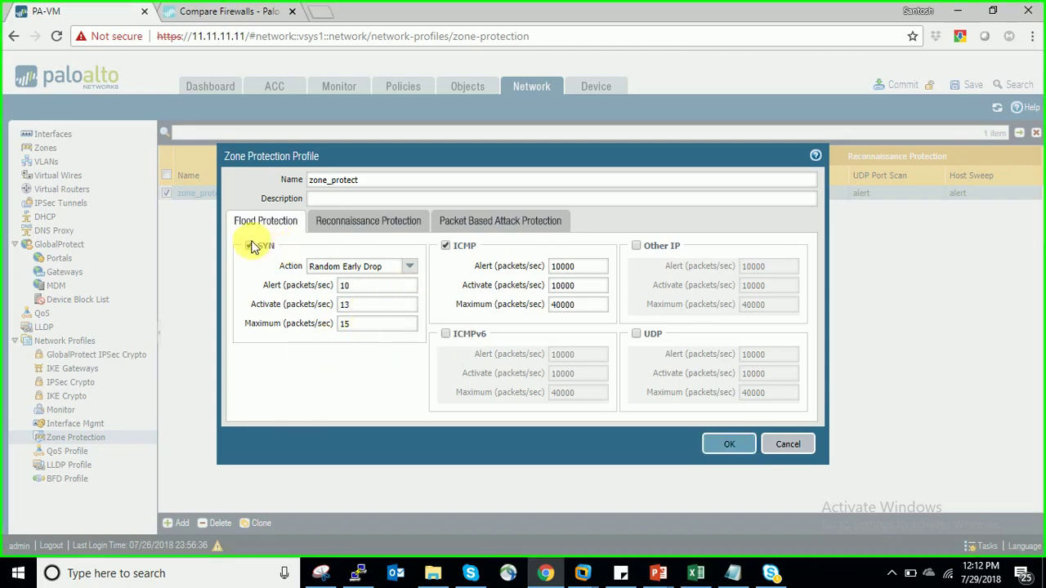
left_click(445, 247)
Review the profile's reconnaissance protection and its packet-based IP and TCP drop settings, and save the profile.
left_click(378, 222)
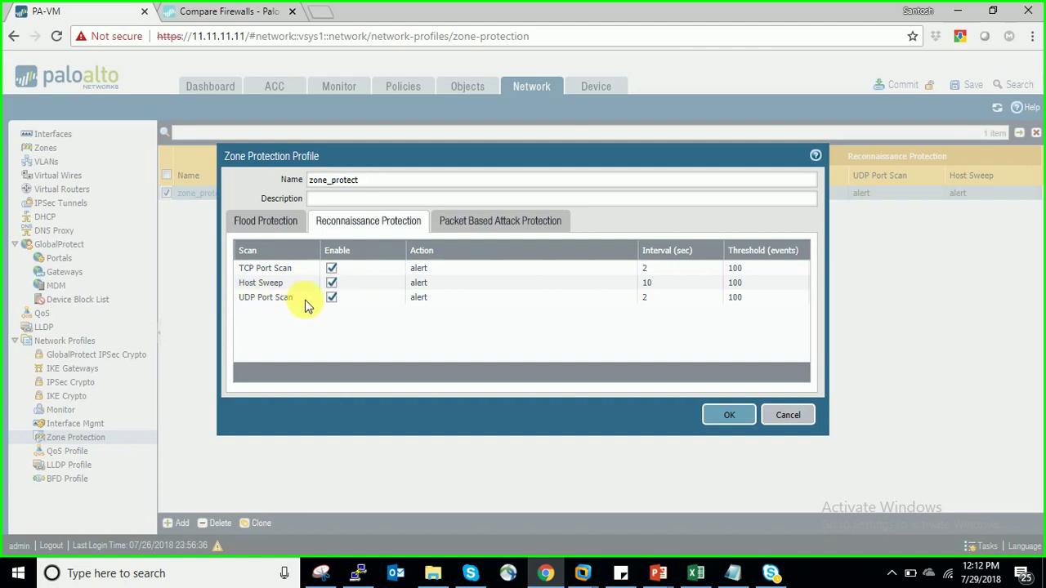
left_click(504, 223)
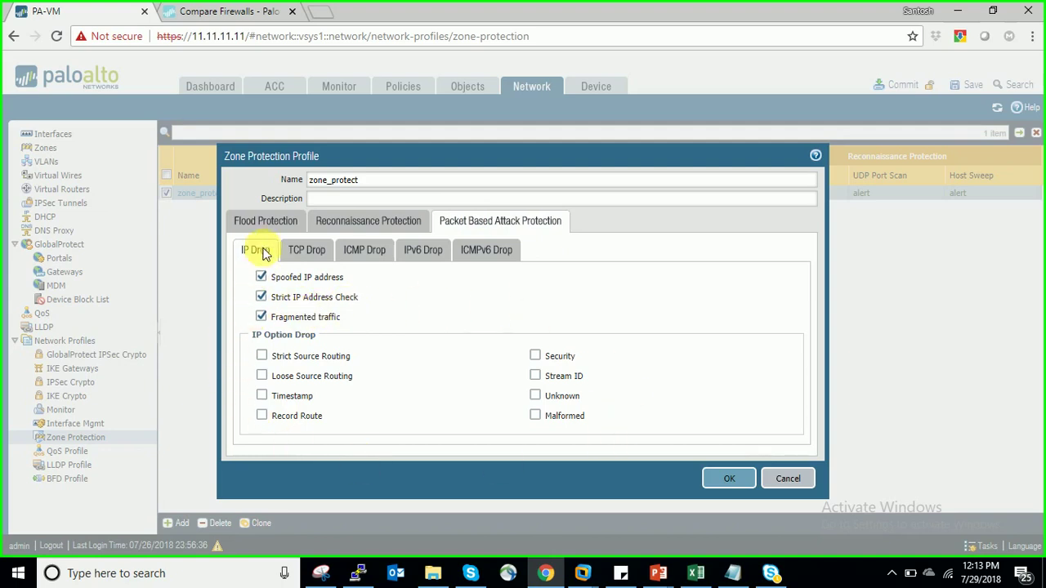
left_click(312, 250)
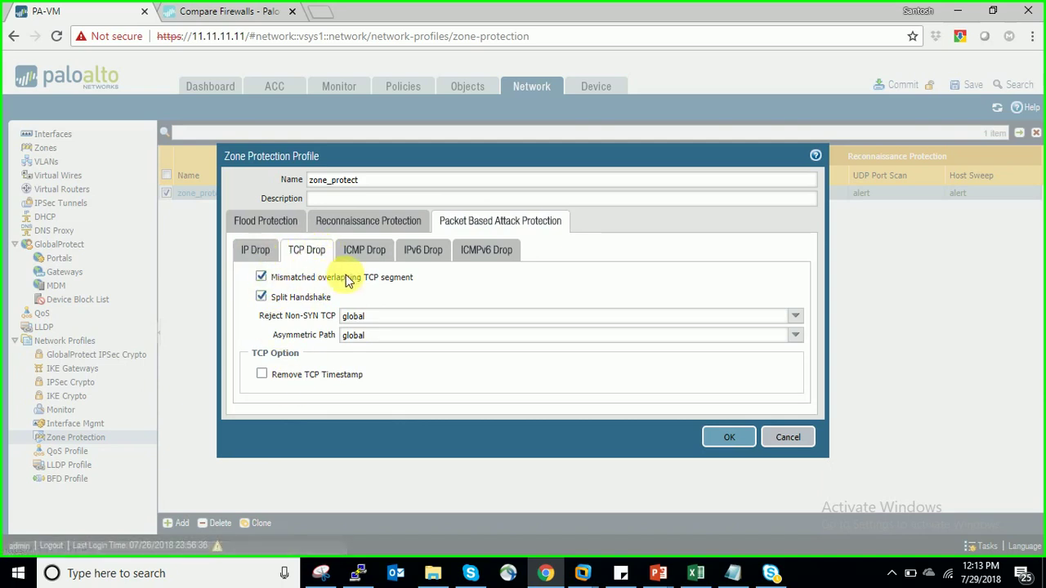
left_click(345, 227)
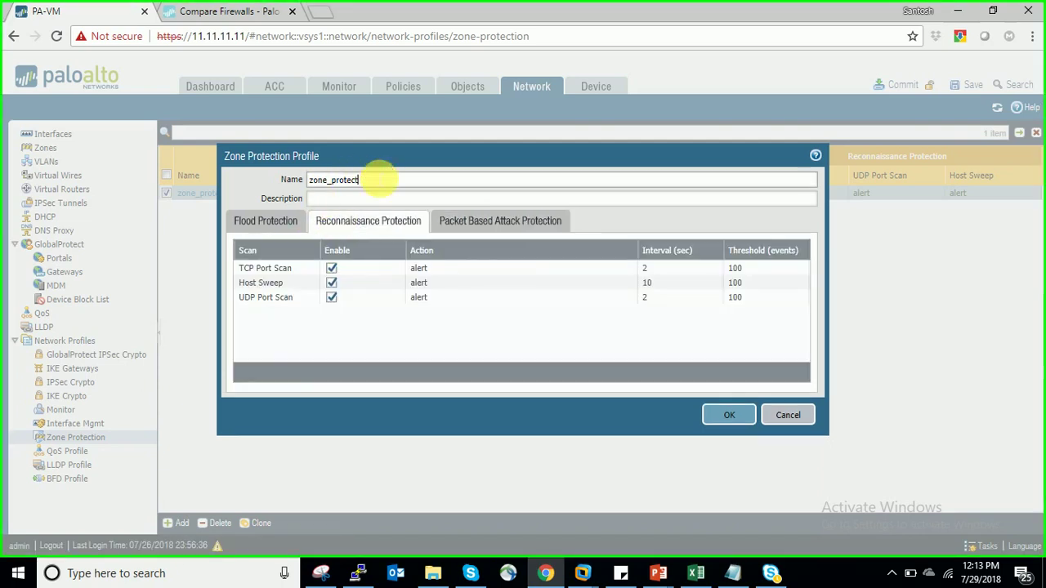
left_click(729, 417)
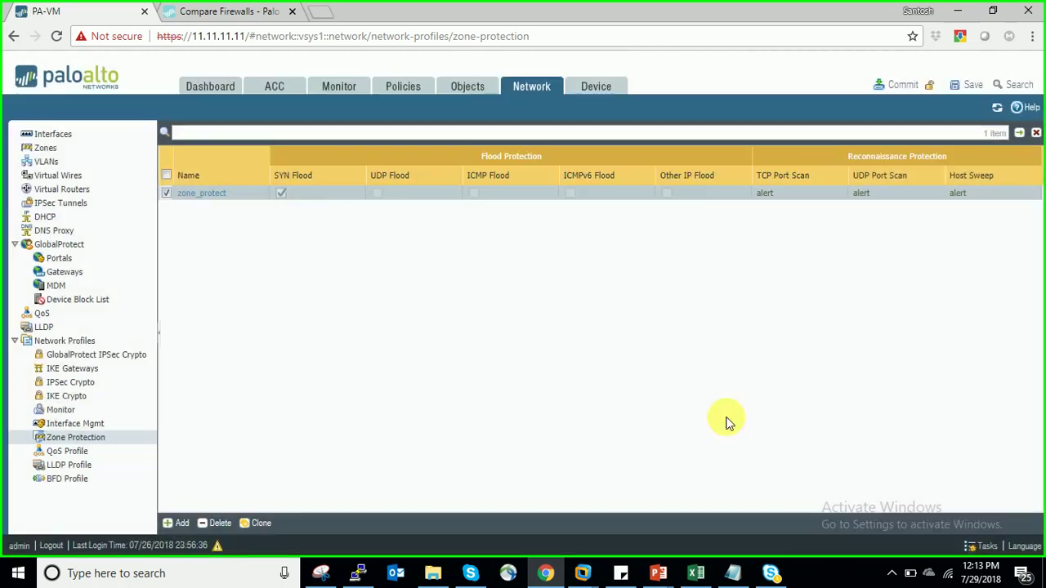
Assign the zone_protect zone protection profile to the WAN-2 zone.
left_click(466, 86)
left_click(529, 87)
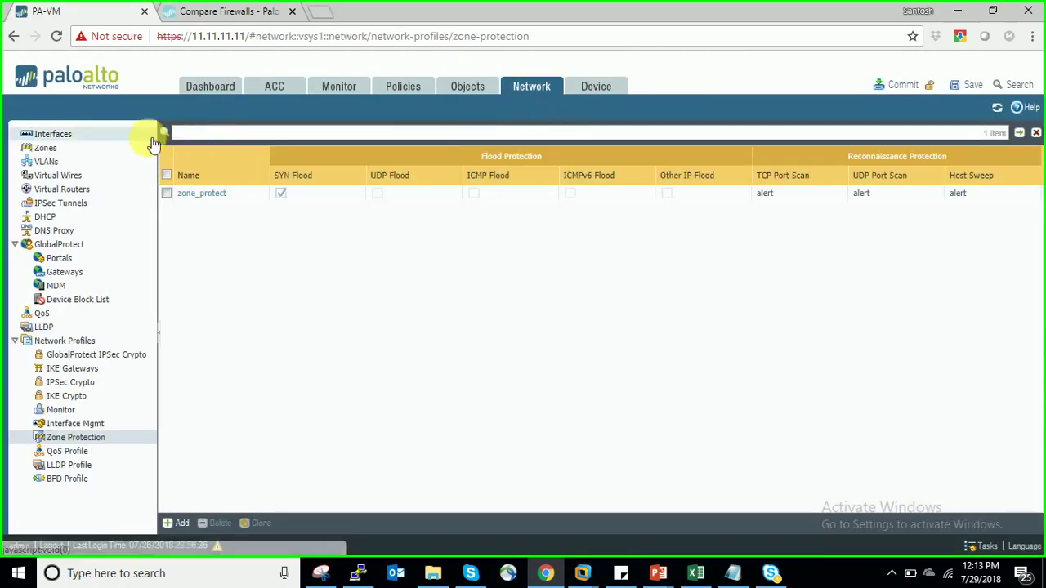
left_click(74, 133)
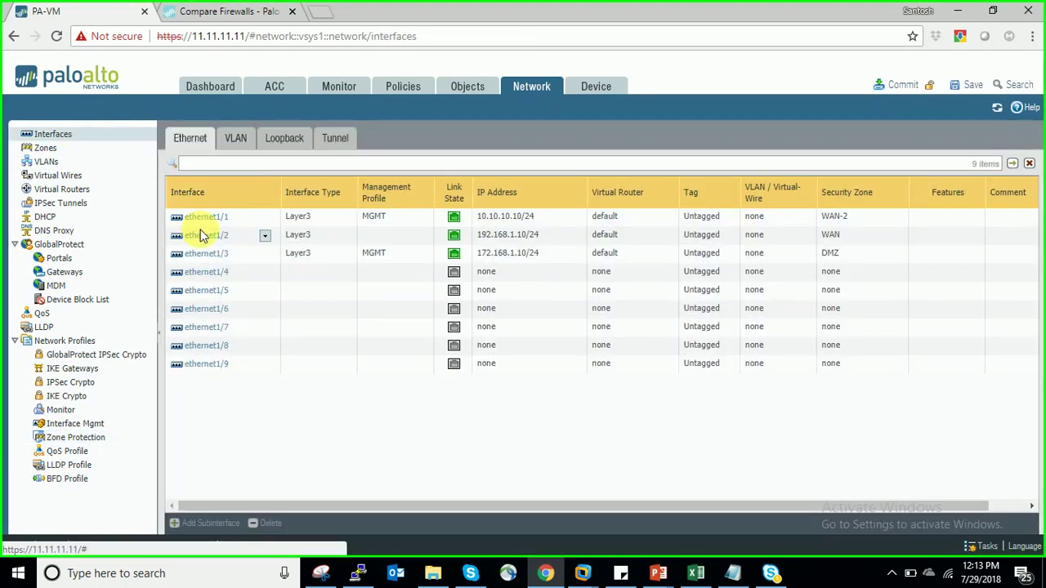
left_click(45, 148)
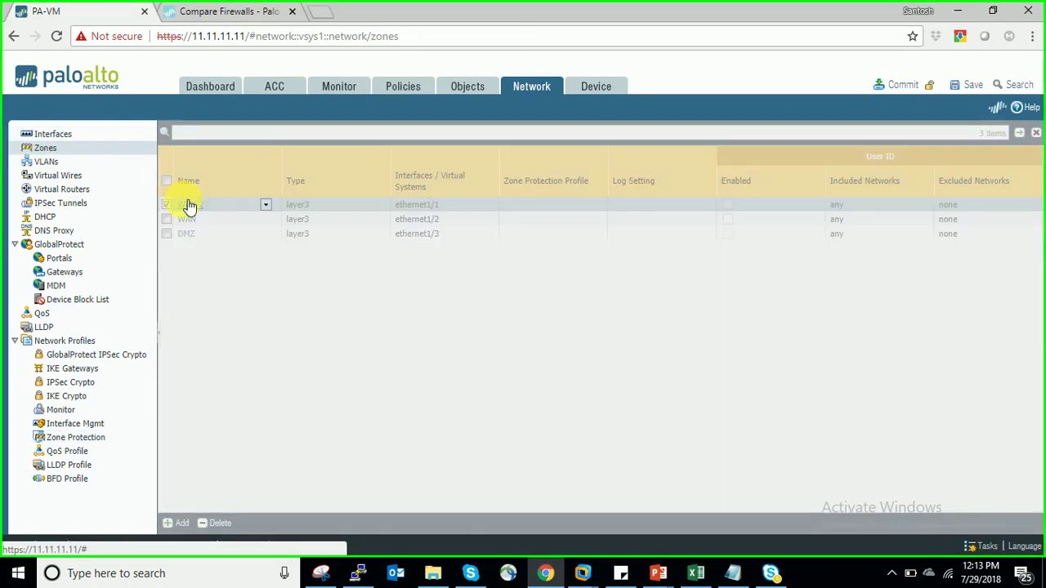
left_click(189, 205)
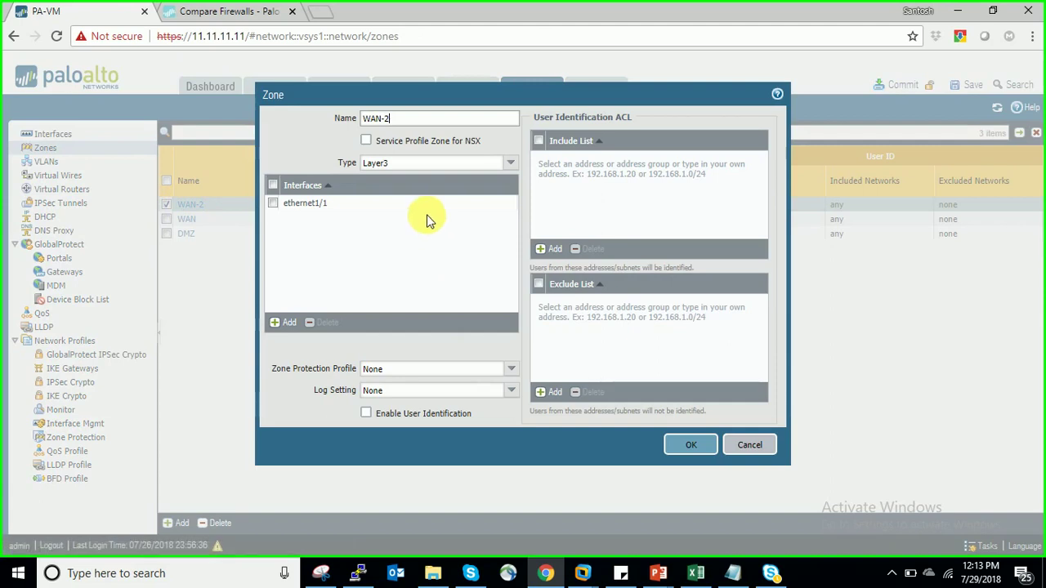
left_click(510, 368)
left_click(400, 388)
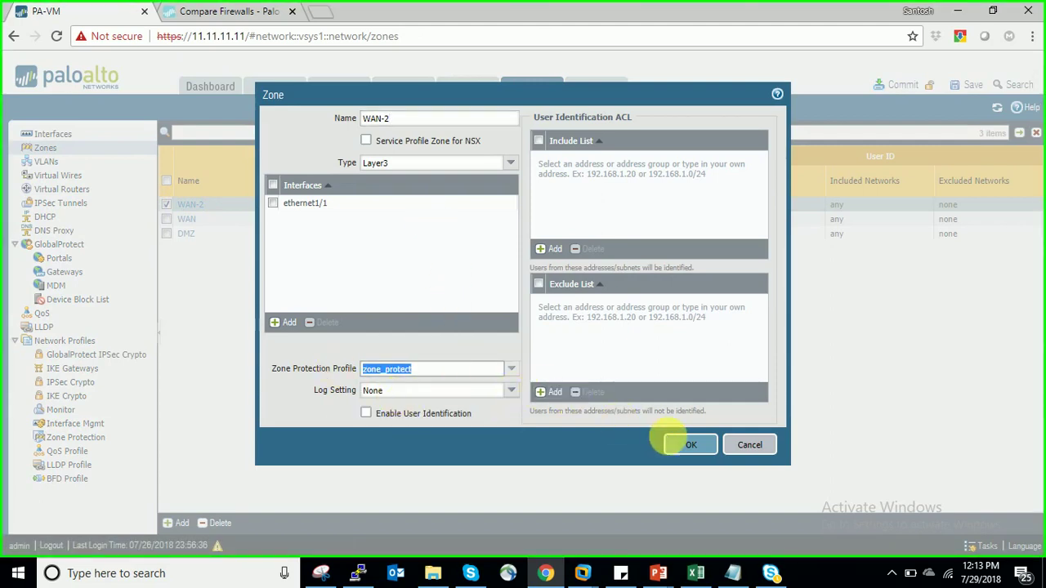
left_click(686, 445)
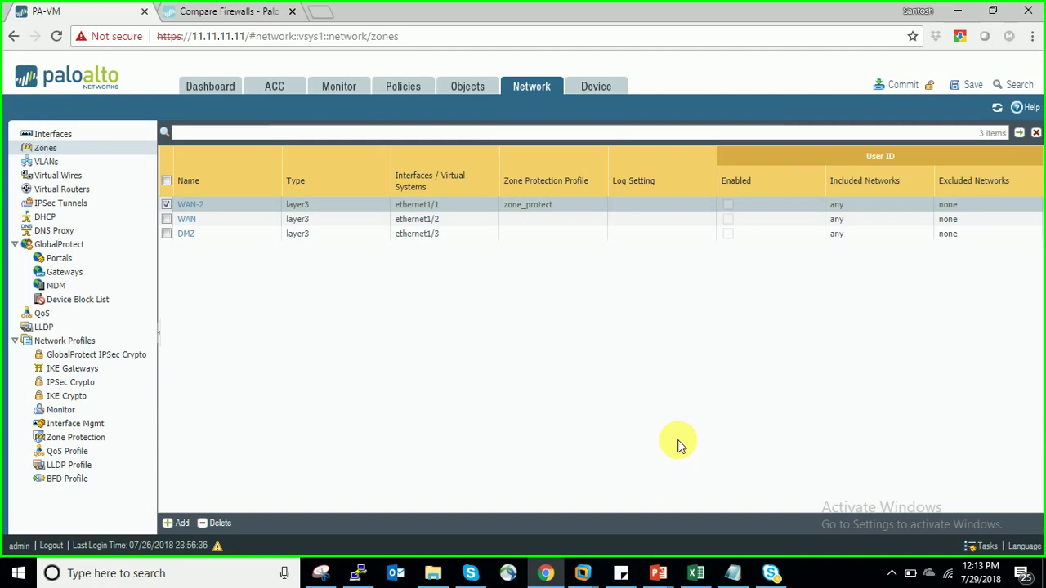
Assign the zone_protect zone protection profile to the DMZ zone.
left_click(192, 235)
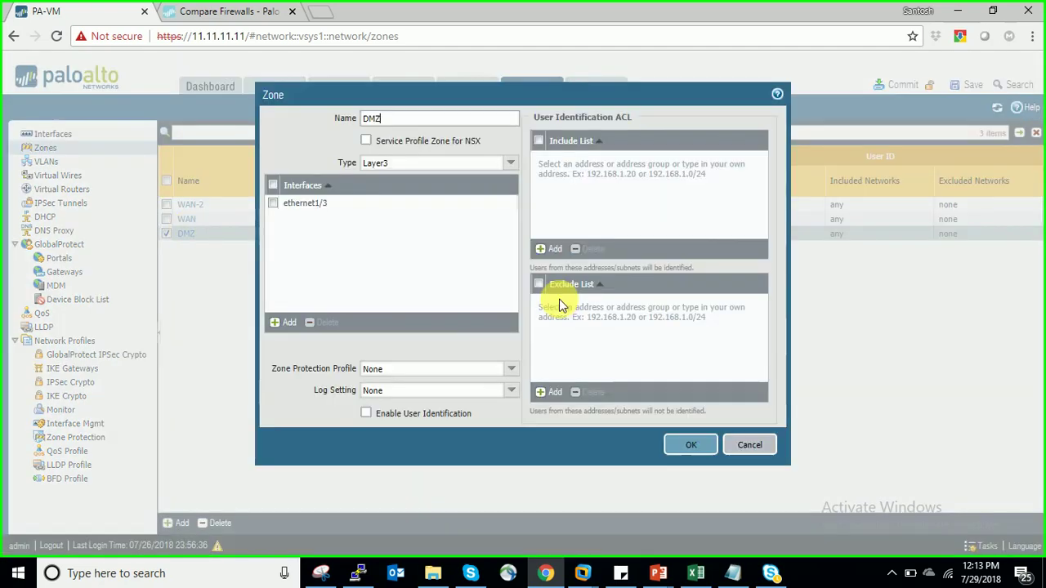
left_click(511, 369)
left_click(398, 400)
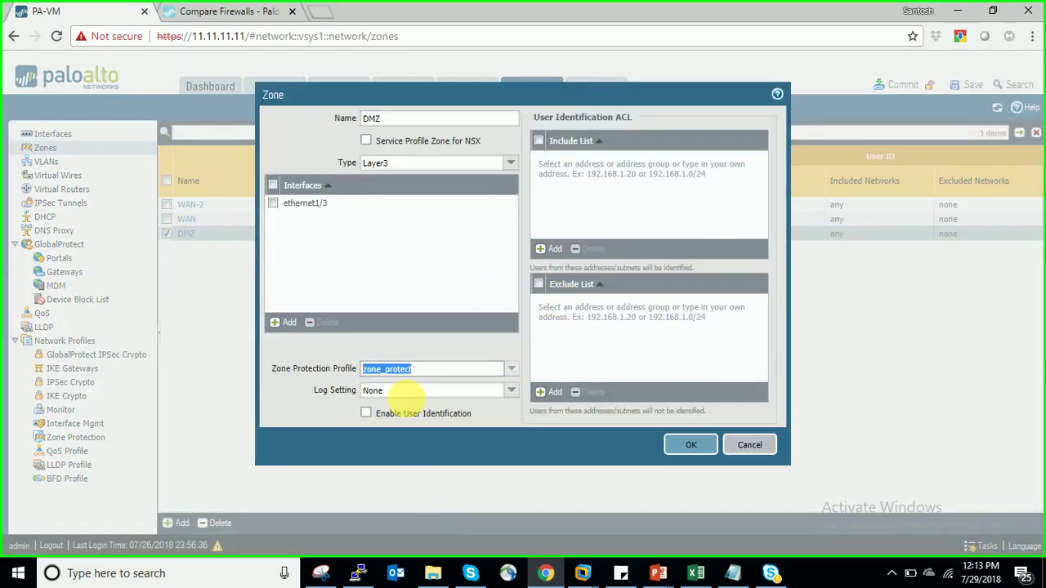
left_click(690, 448)
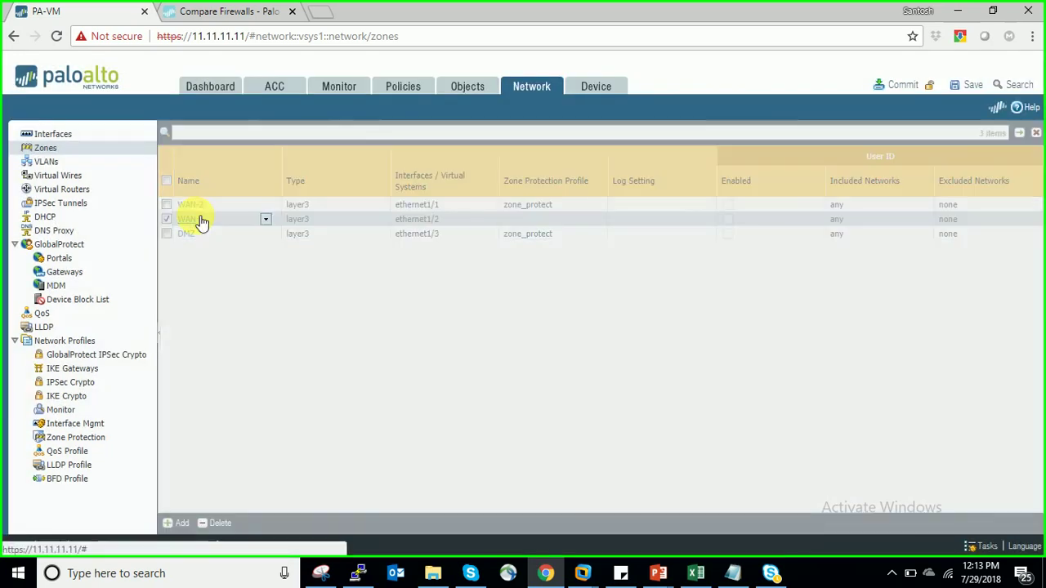
Assign the zone_protect zone protection profile to the WAN zone.
left_click(188, 219)
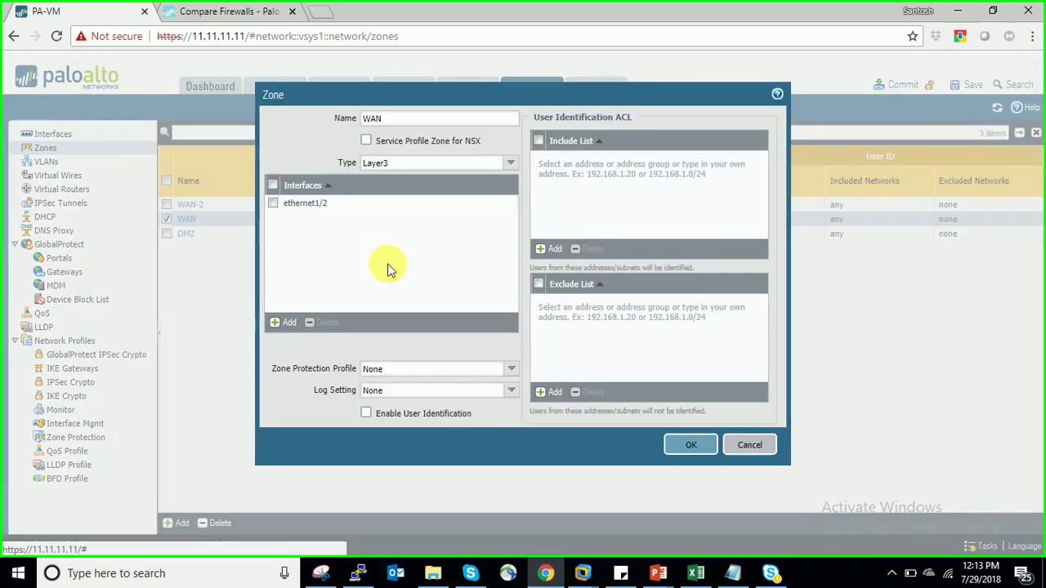
left_click(522, 372)
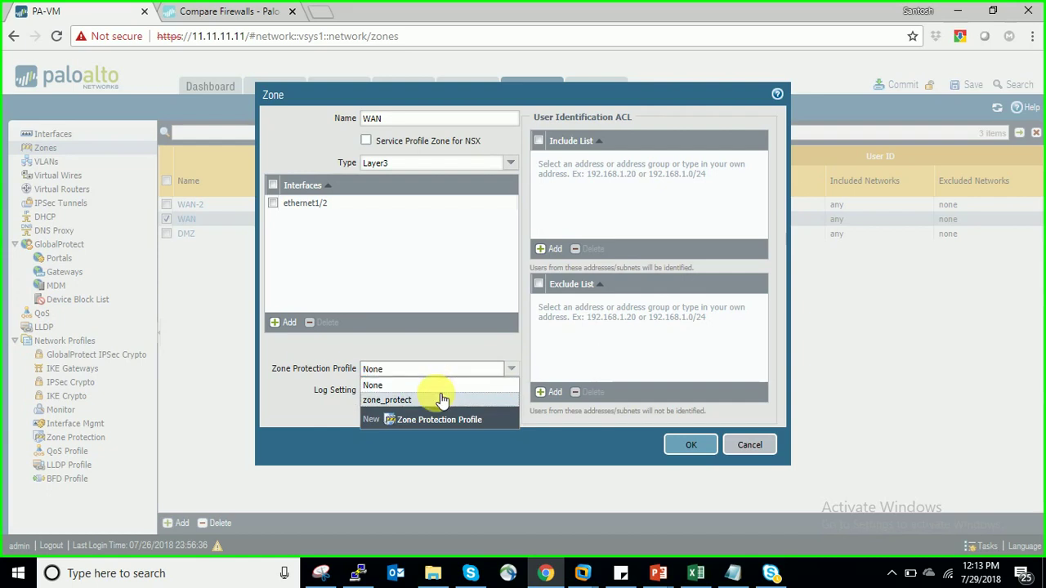
left_click(432, 397)
left_click(706, 449)
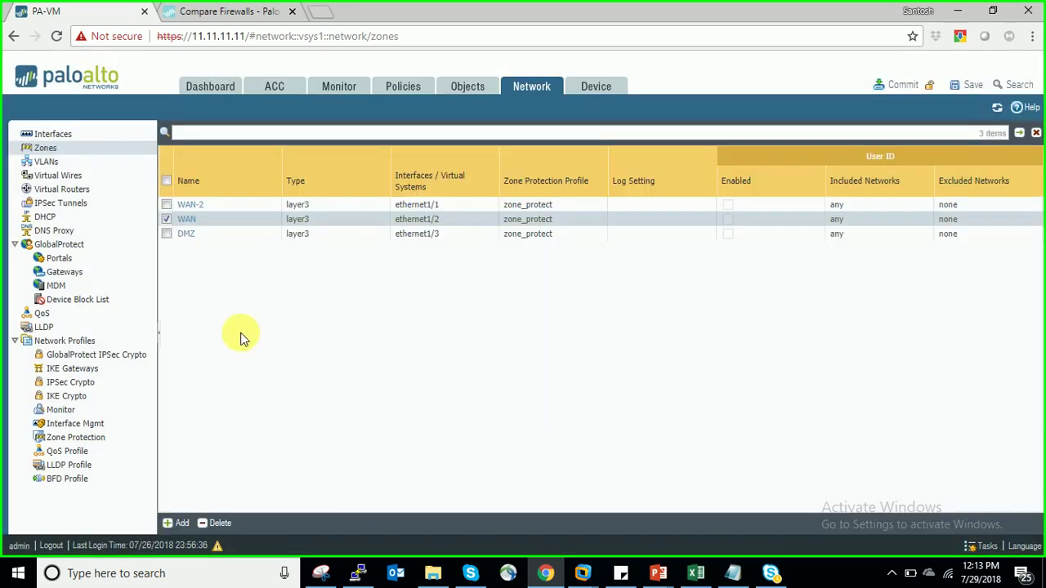
Inspect the service and URL category settings of the wan-dmz security rule, and close it without changes.
left_click(402, 87)
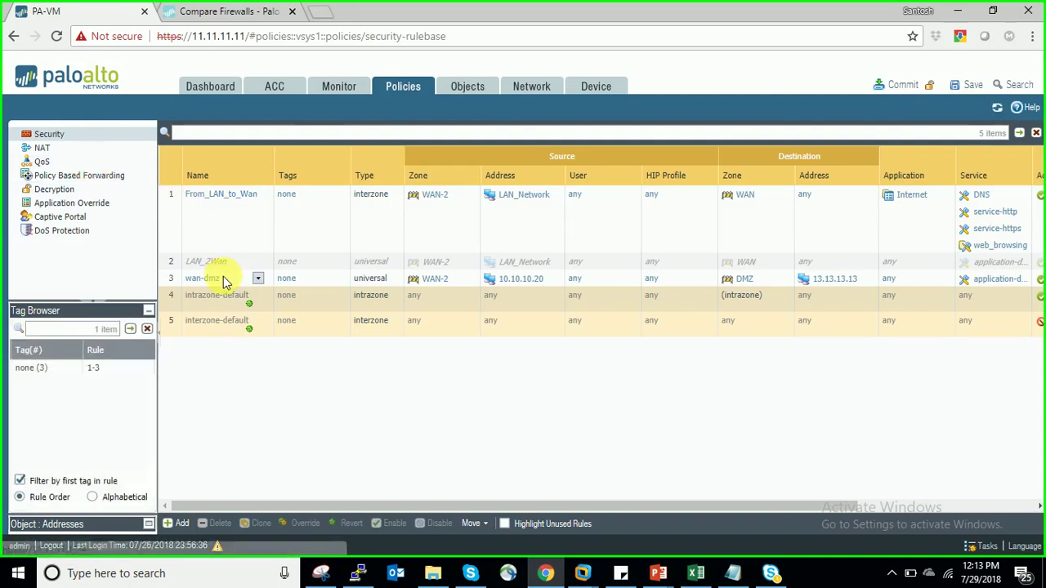
left_click(202, 278)
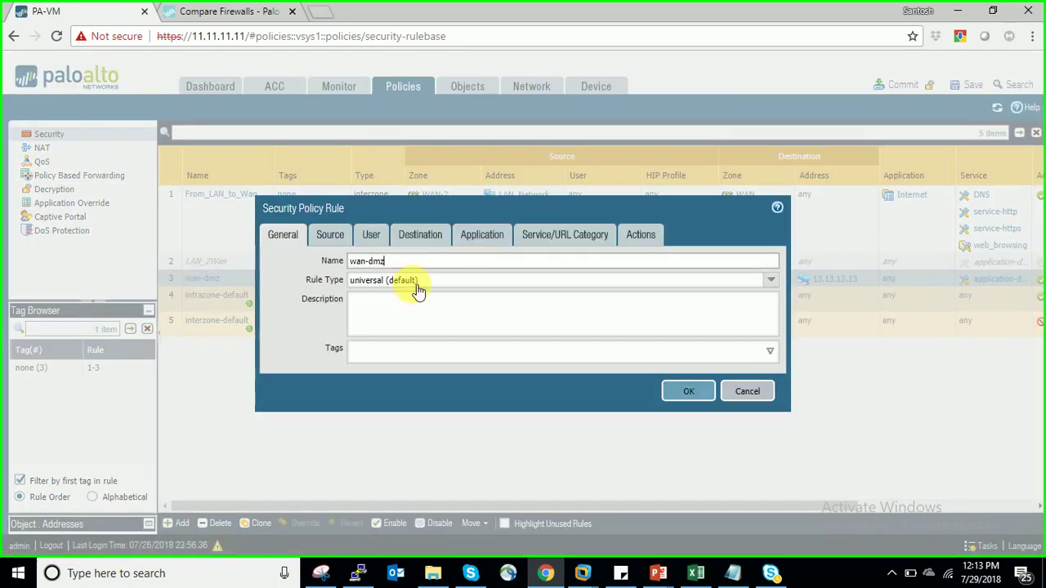
left_click(543, 234)
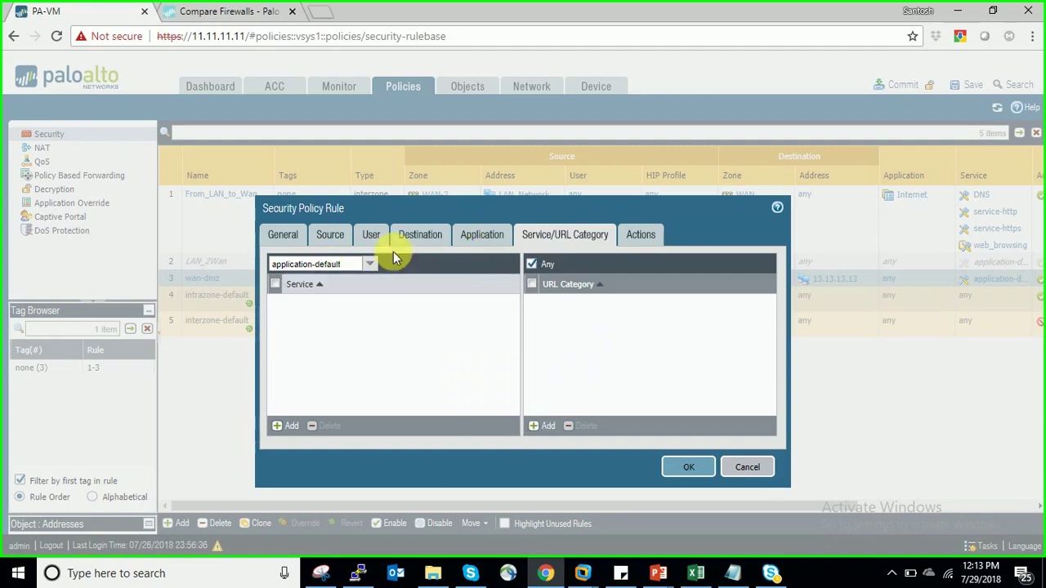
left_click(758, 473)
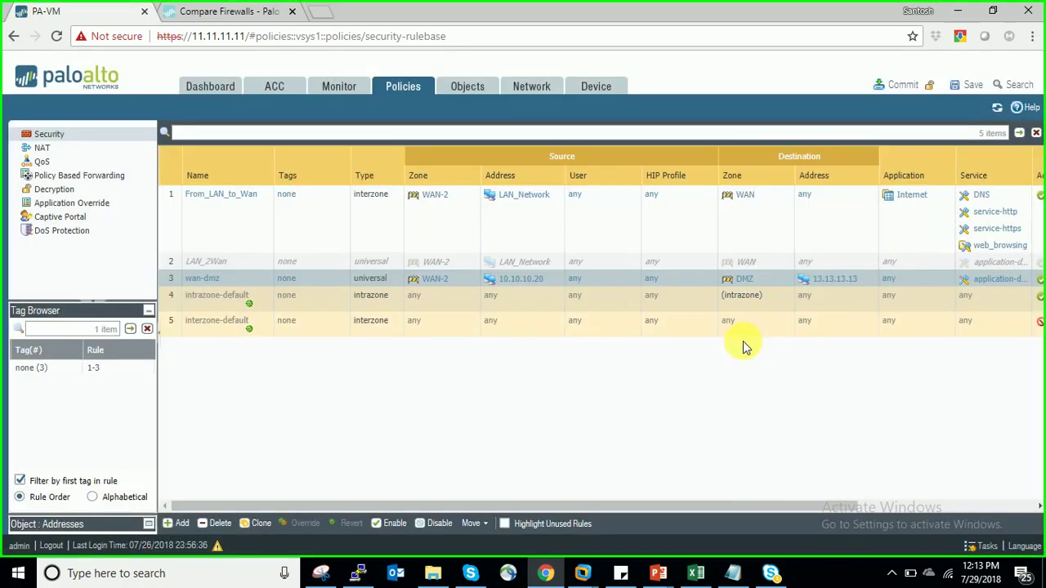
Commit the firewall configuration containing the zone protection profile assignments.
left_click(902, 85)
left_click(585, 374)
Switch to the Hacker virtual machine and review Zenmap's scan output and port list for 13.13.13.13.
mouse_move(588, 579)
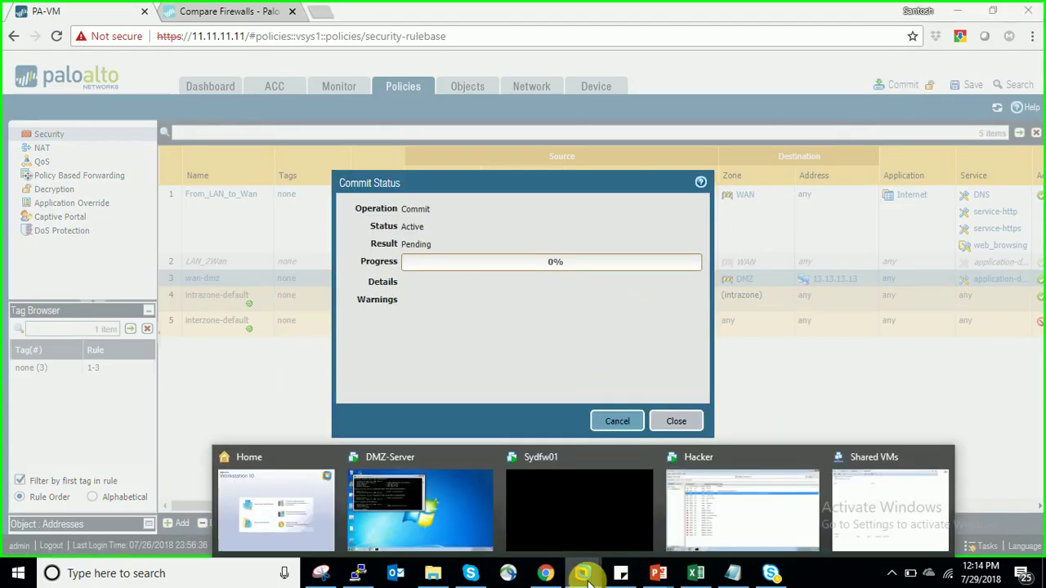
left_click(726, 523)
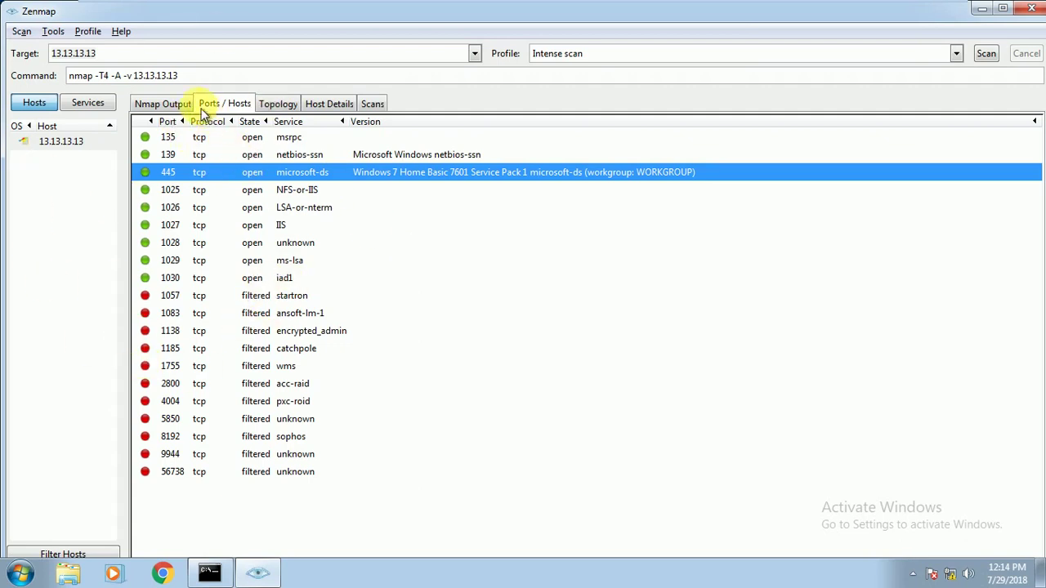
left_click(168, 103)
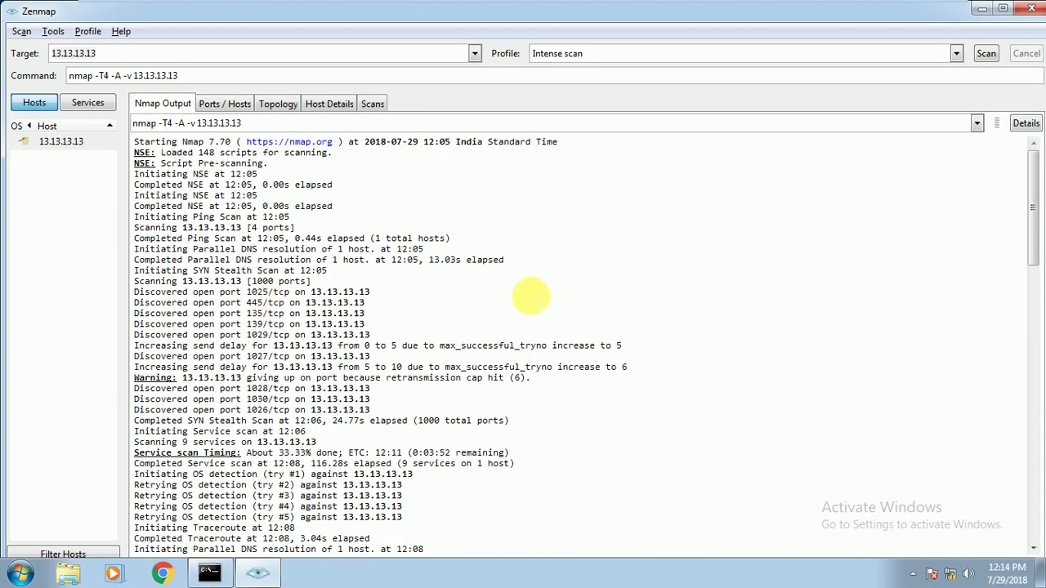
left_click(230, 105)
left_click(174, 207)
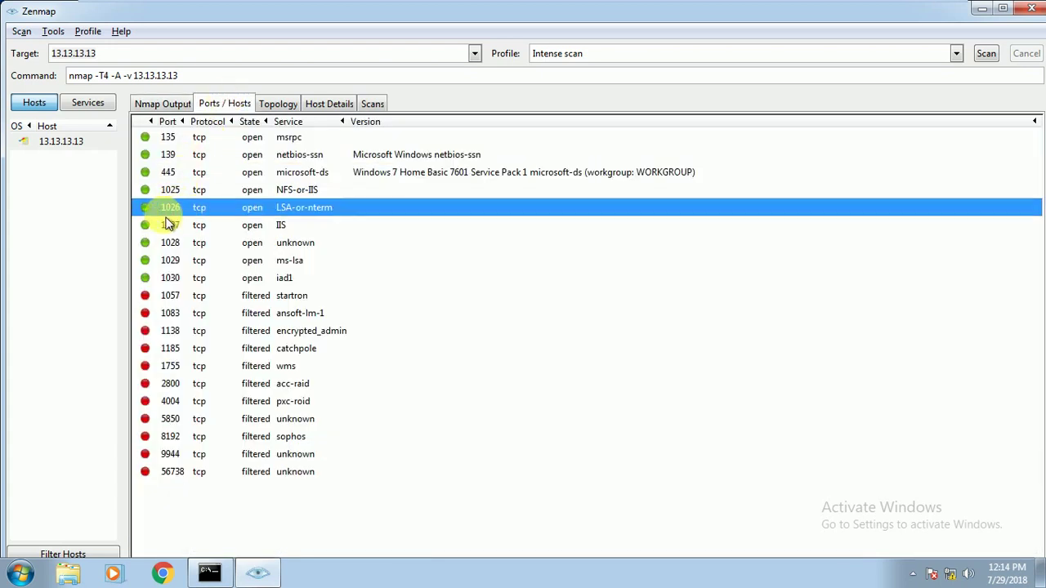
left_click(168, 174)
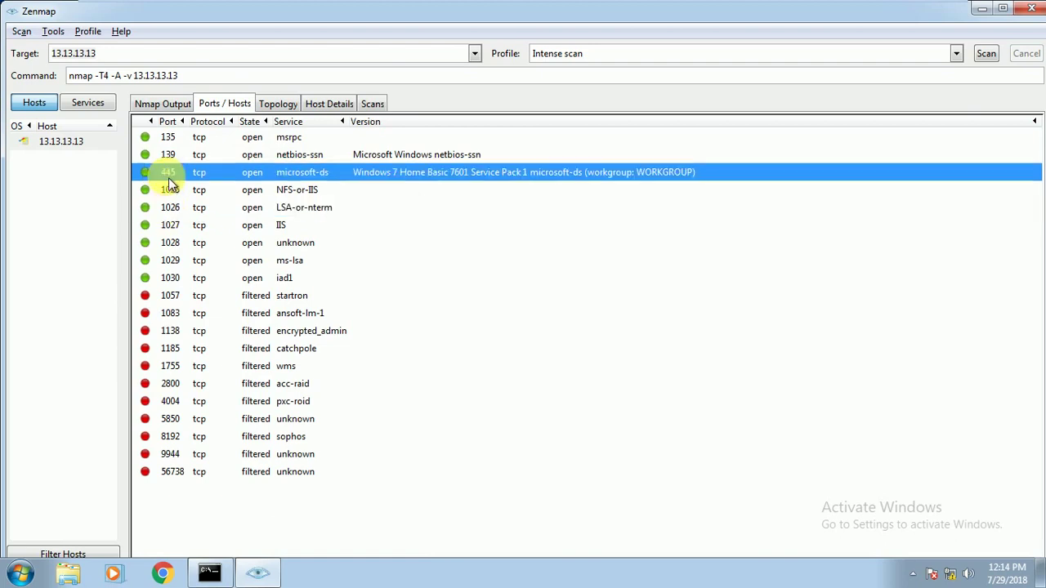
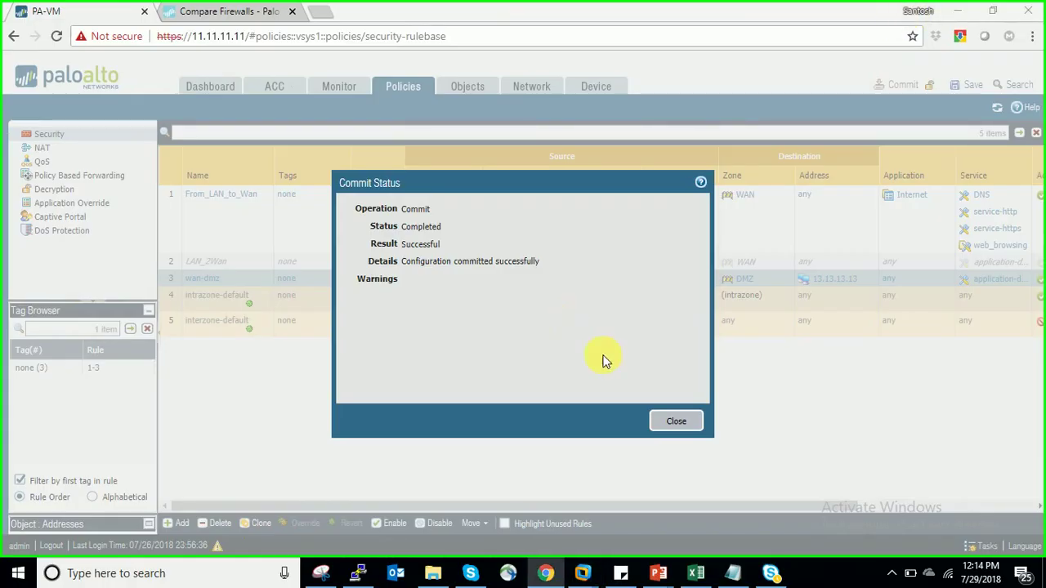
Dismiss the commit status and set the WAN-2 zone's zone protection profile to None.
left_click(683, 421)
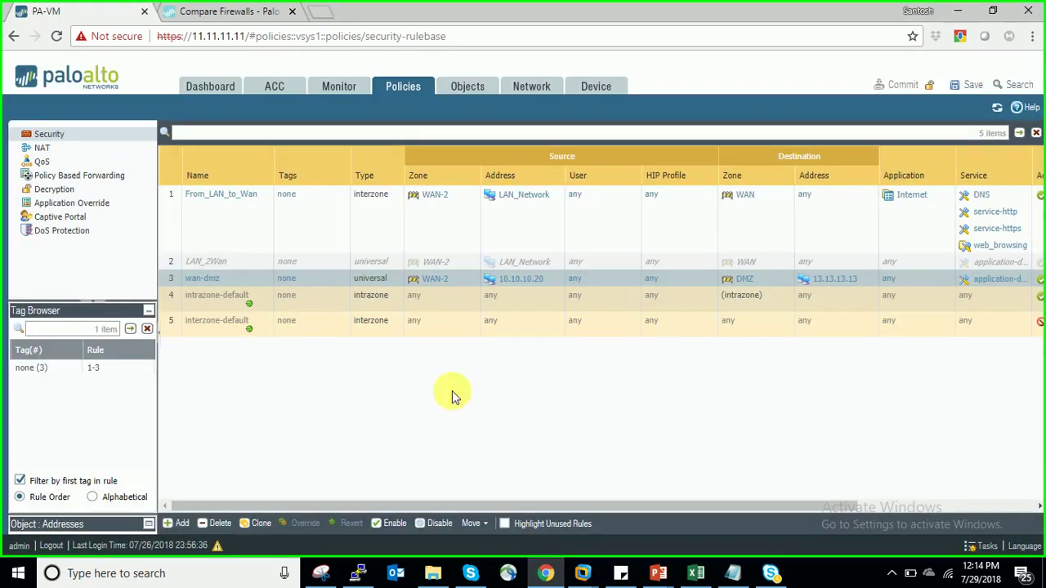
left_click(471, 95)
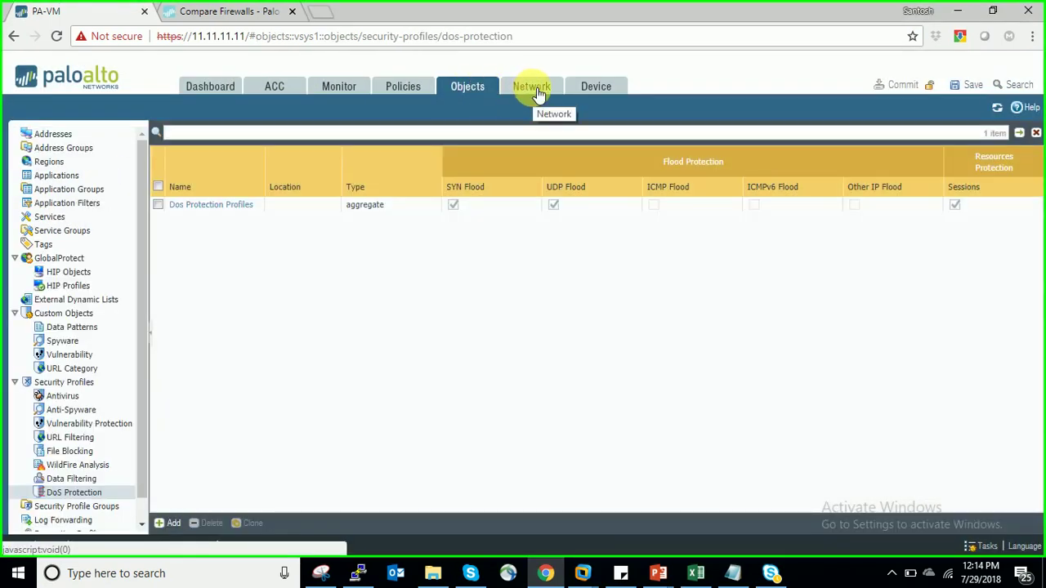
left_click(404, 88)
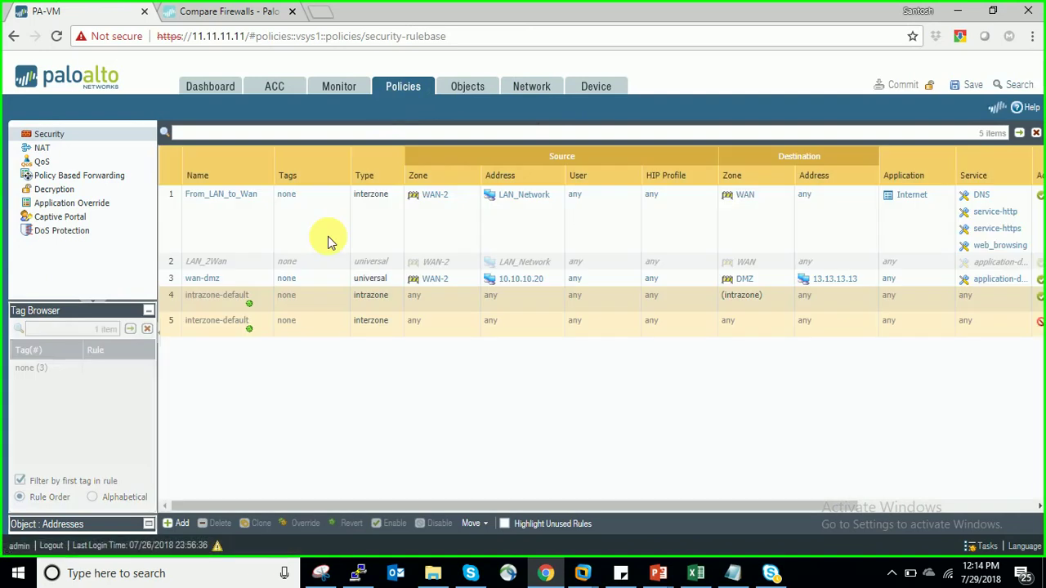
left_click(541, 91)
left_click(189, 207)
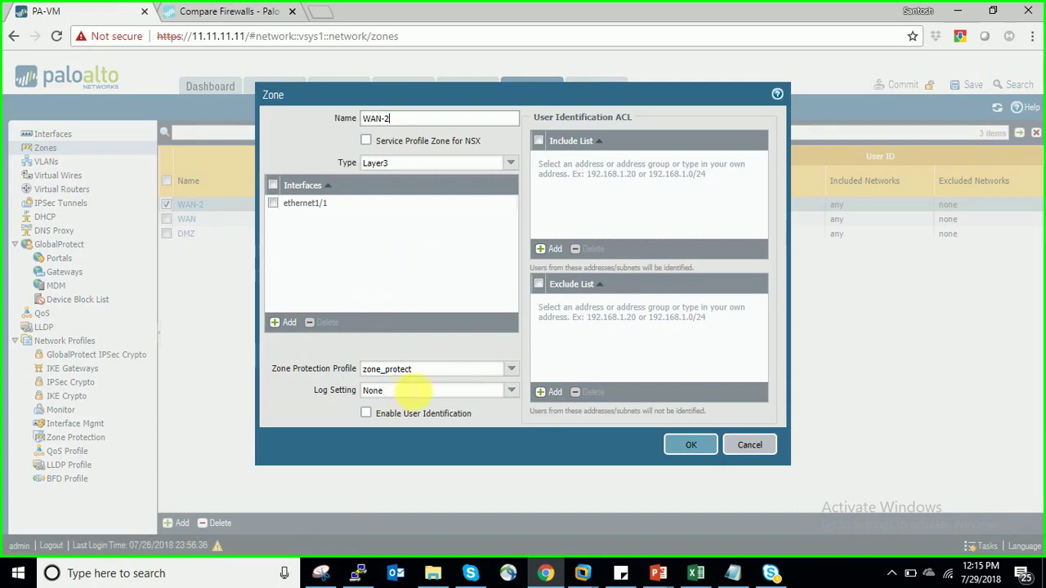
left_click(510, 369)
left_click(441, 384)
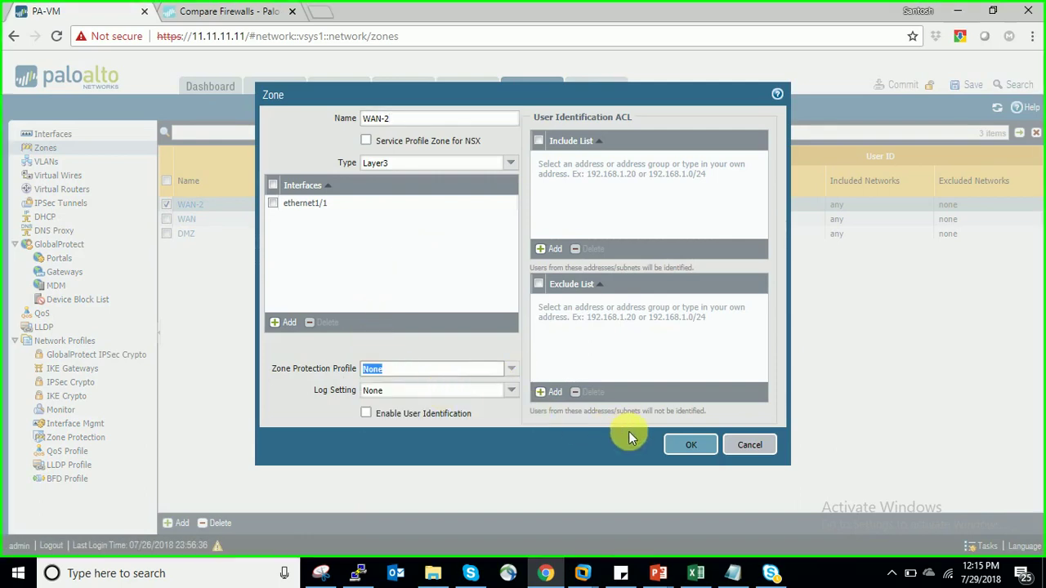
left_click(691, 445)
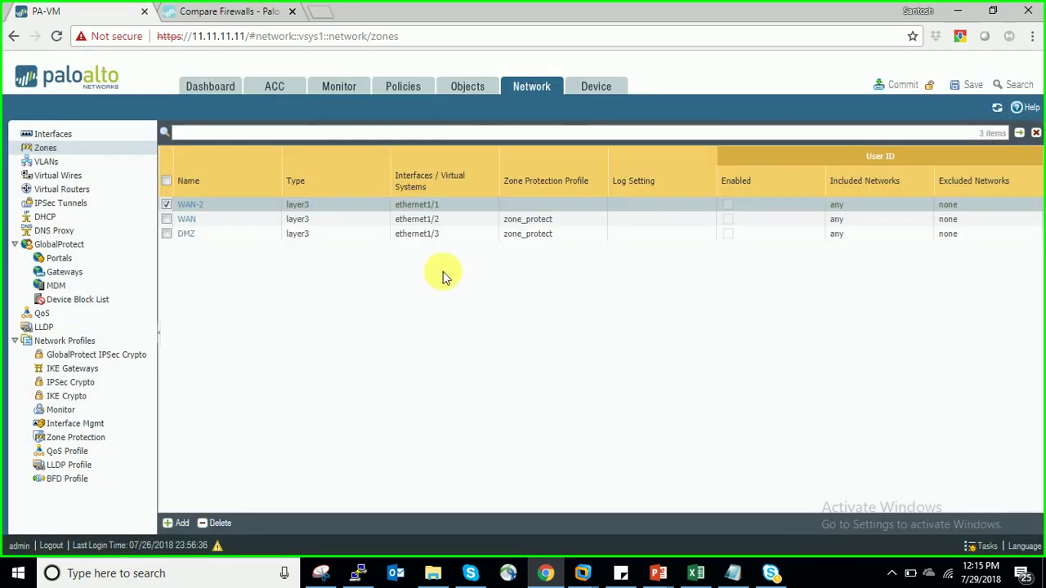
Set the WAN zone's zone protection profile to None.
left_click(187, 220)
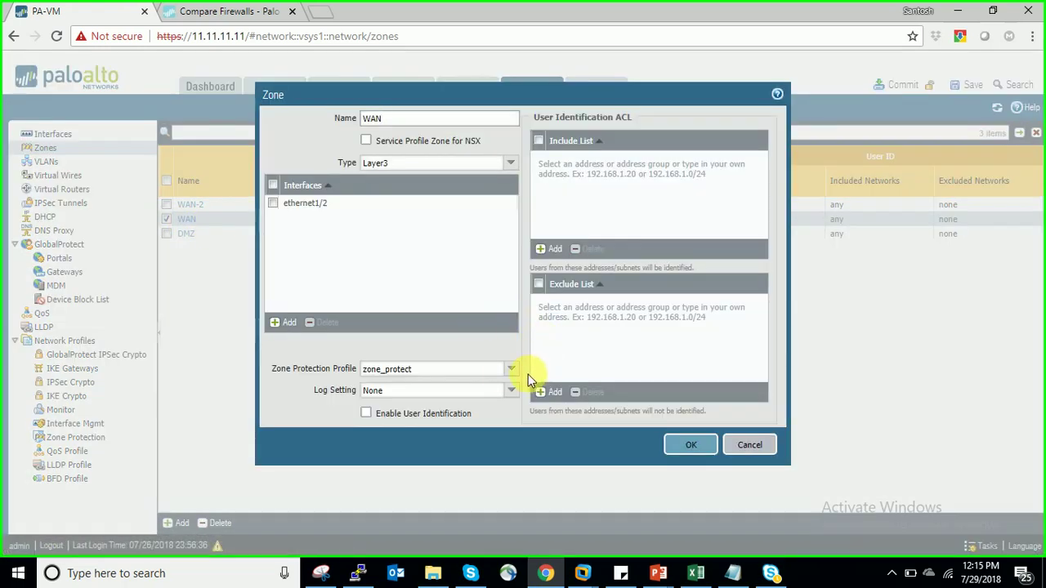
left_click(510, 369)
left_click(445, 380)
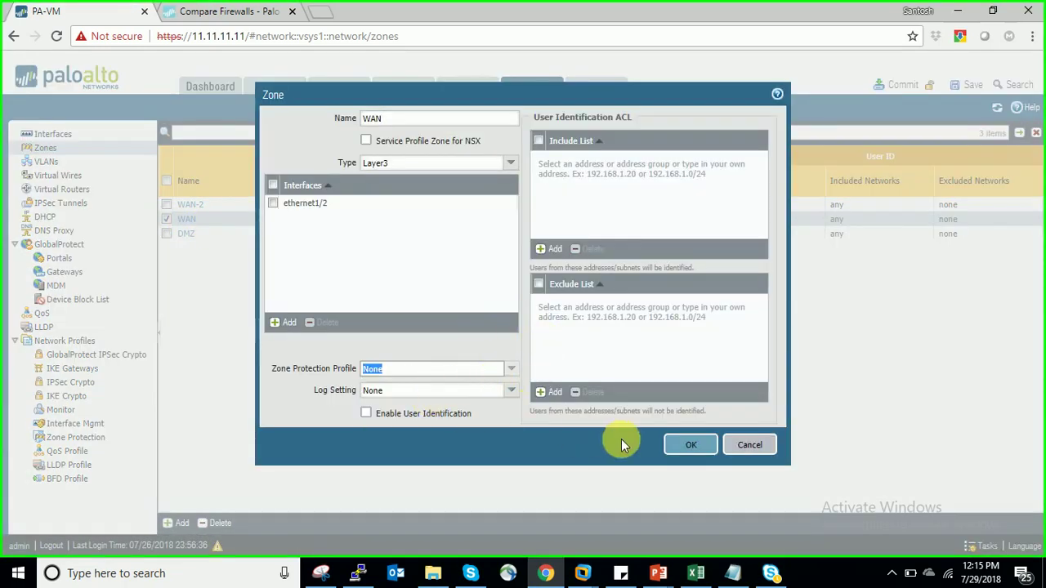
left_click(691, 445)
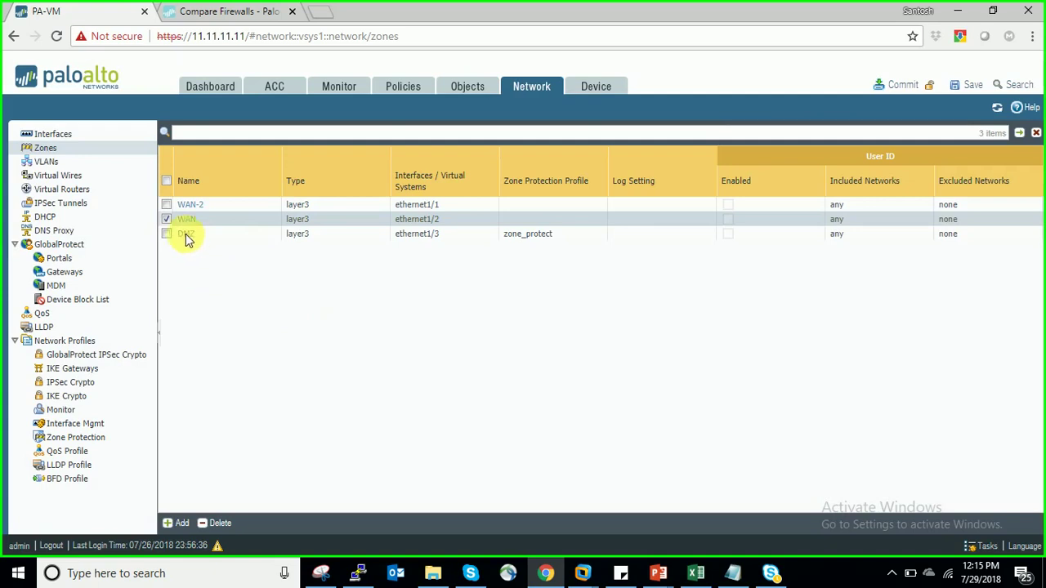
Set the DMZ zone's zone protection profile to None.
left_click(187, 234)
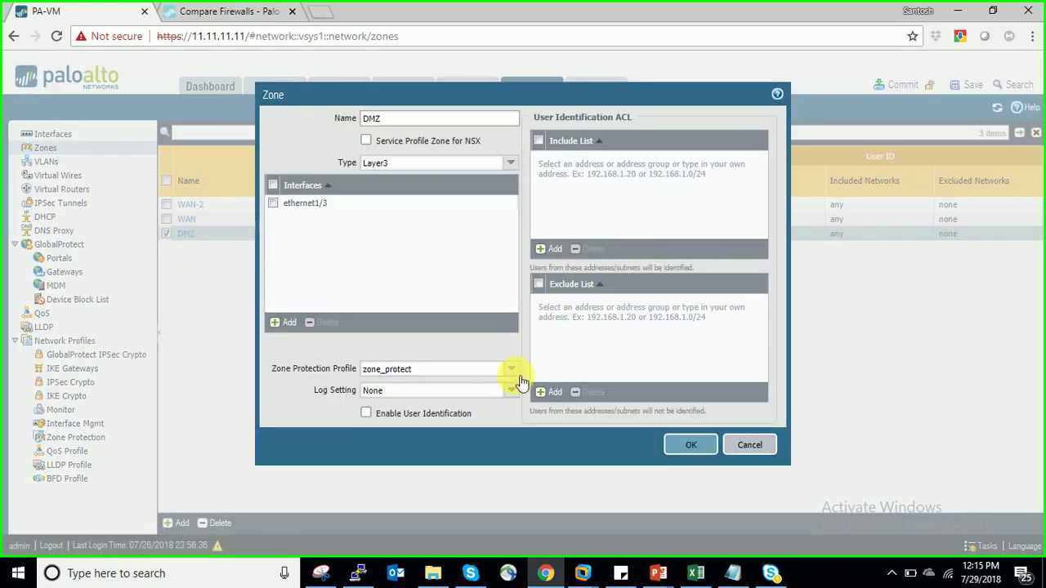
left_click(510, 369)
left_click(446, 380)
left_click(691, 444)
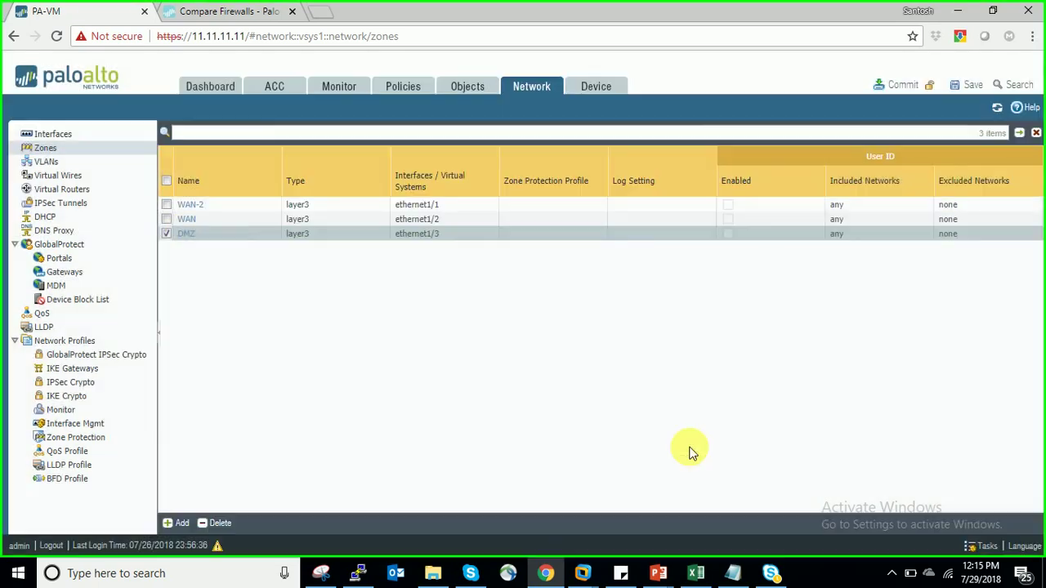
Commit the removal of the zone protection profile from all three zones, and dismiss the commit status.
left_click(903, 85)
left_click(579, 368)
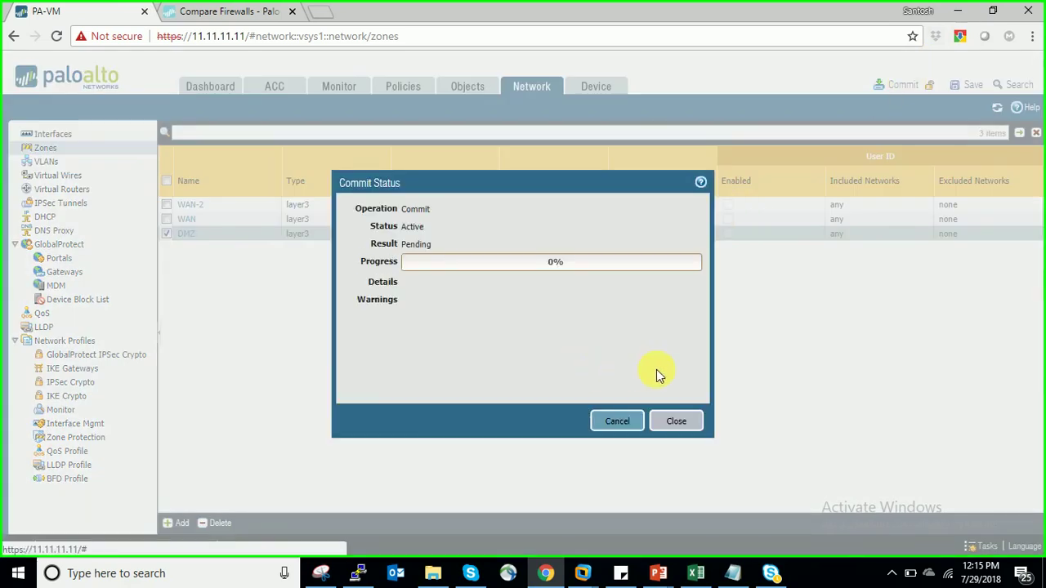
left_click(678, 420)
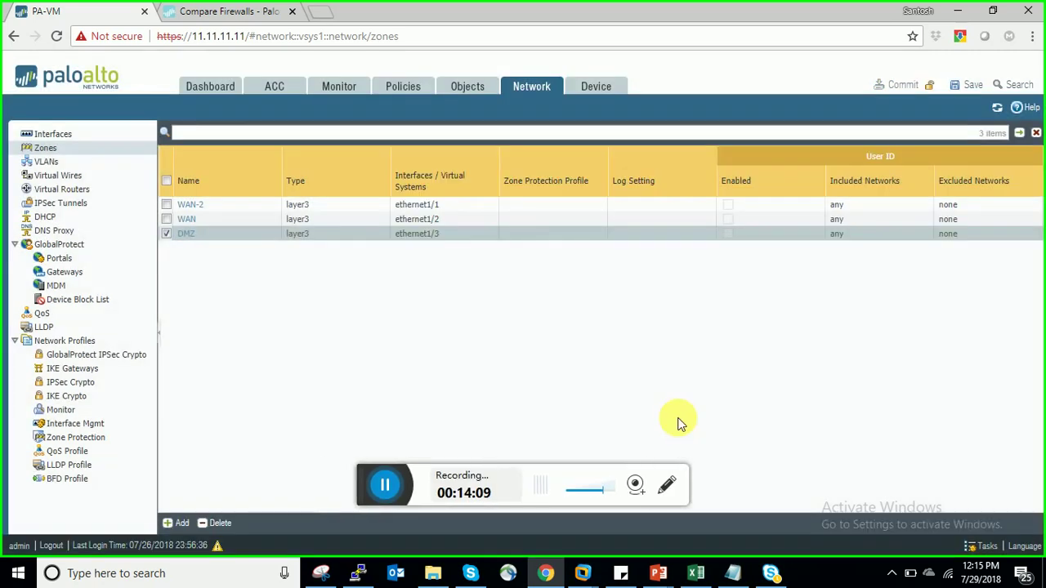
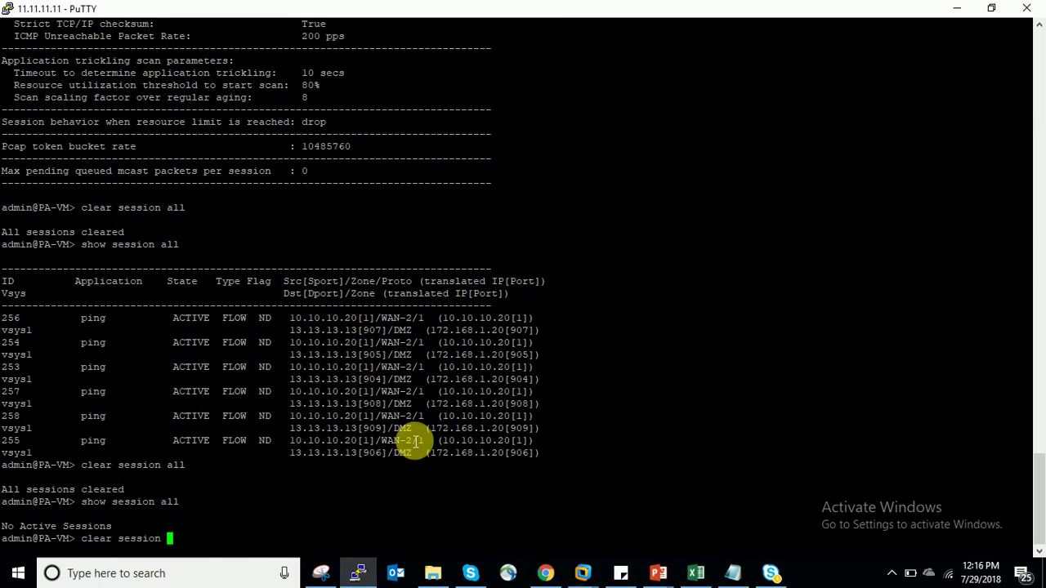
Clear all firewall sessions from the PuTTY command line with "clear session all".
key("Return")
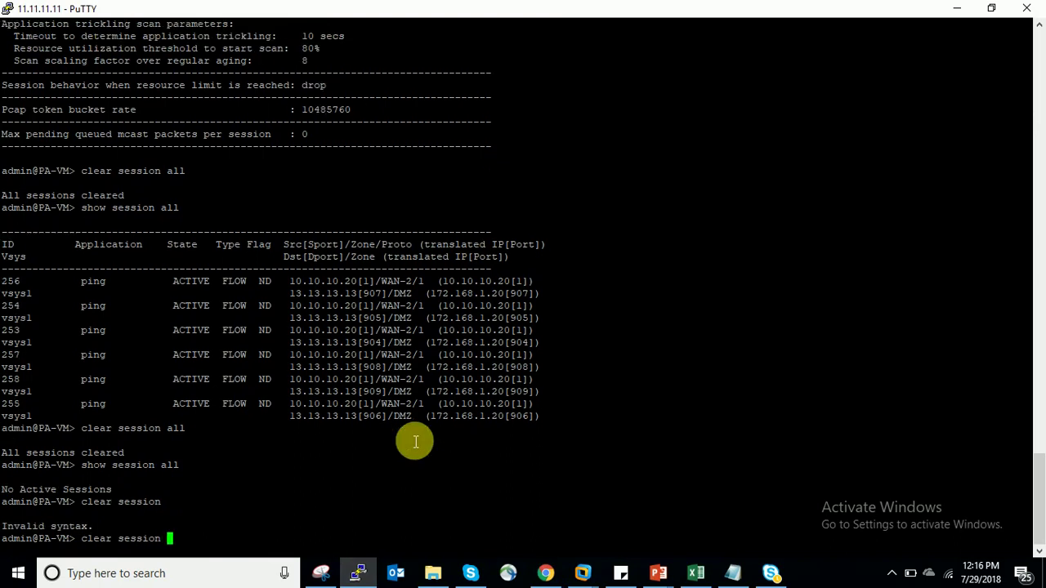
key("Return")
mouse_move(589, 569)
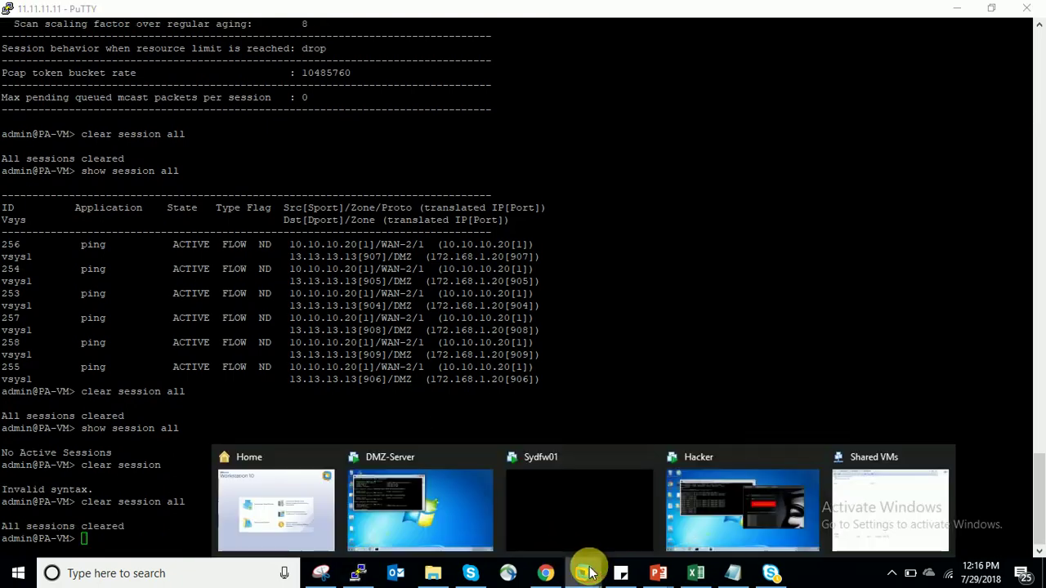
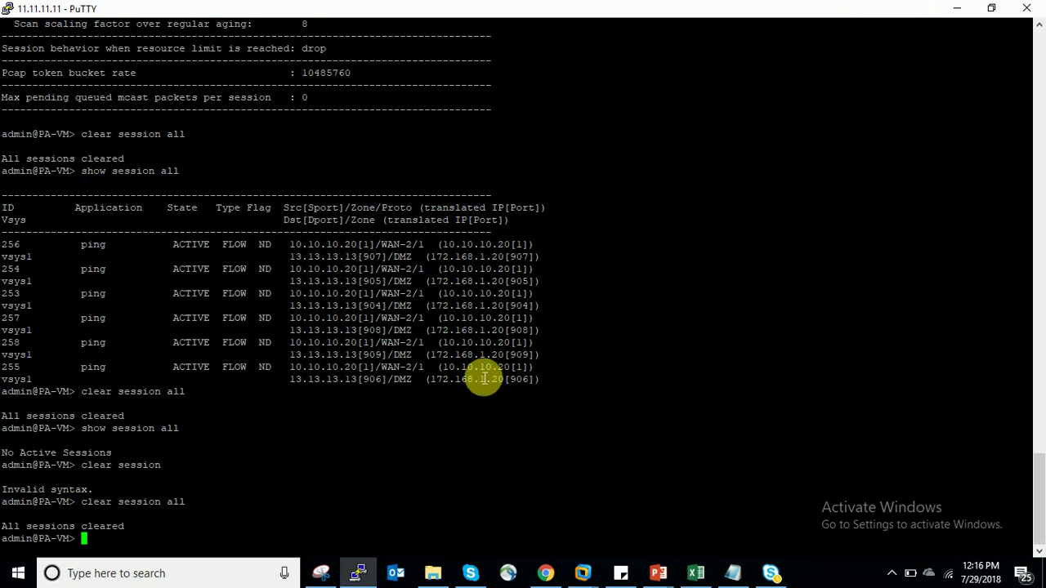
key("Return")
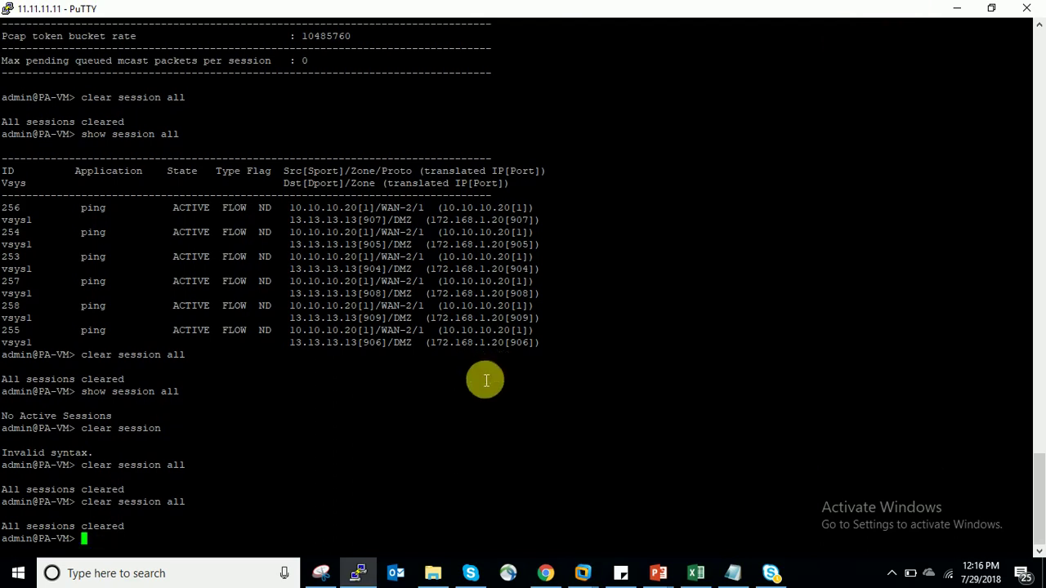
Switch to the Hacker virtual machine, stop the running ping and restart it with "ping 13.13.13.13 -t".
left_click(642, 541)
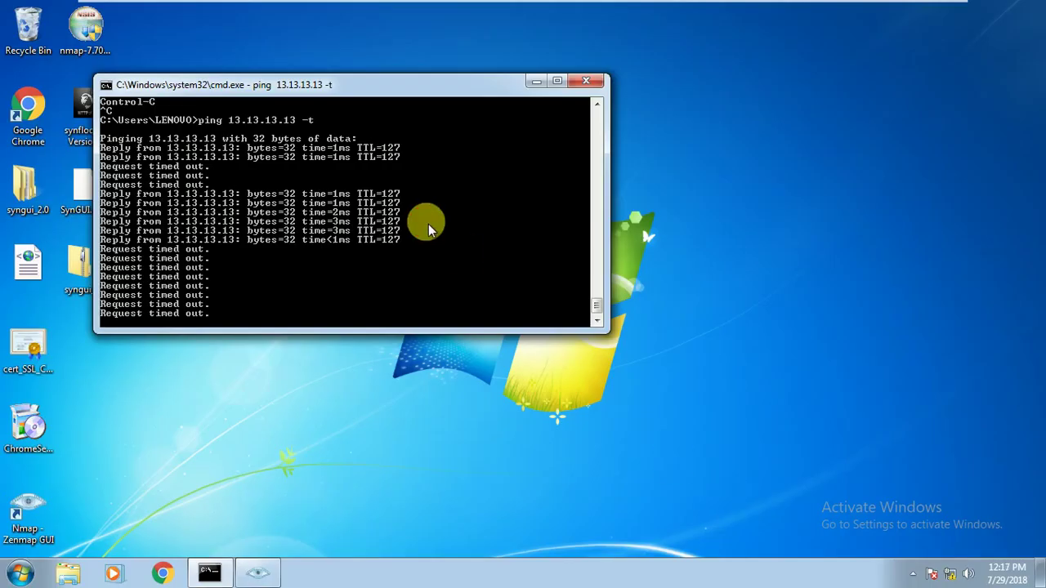
key("ctrl+c")
key("Up")
key("Return")
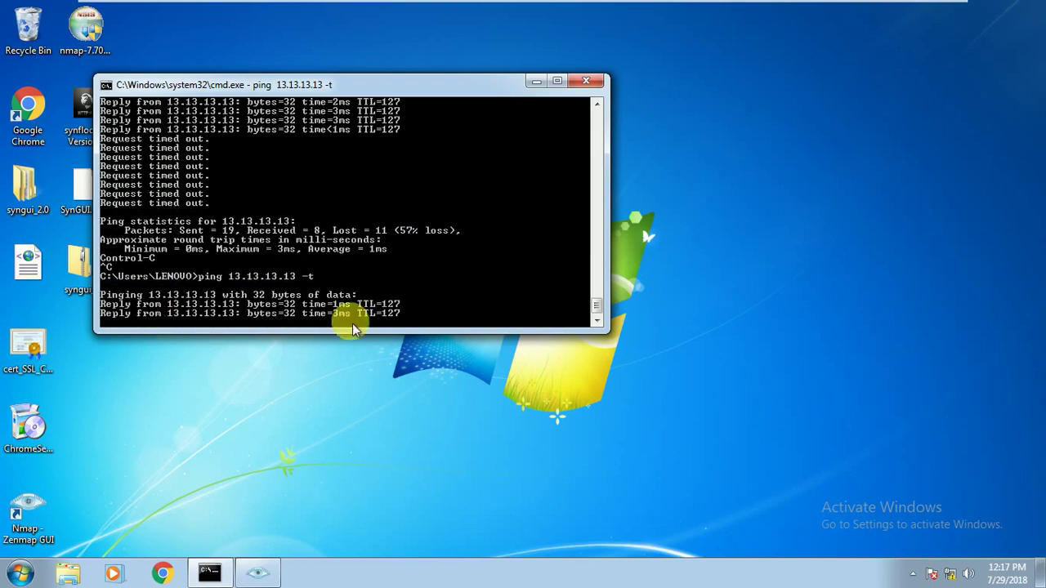
Switch to the firewall's web interface in Chrome and set the WAN-2 zone's zone protection profile to zone_protect.
mouse_move(878, 4)
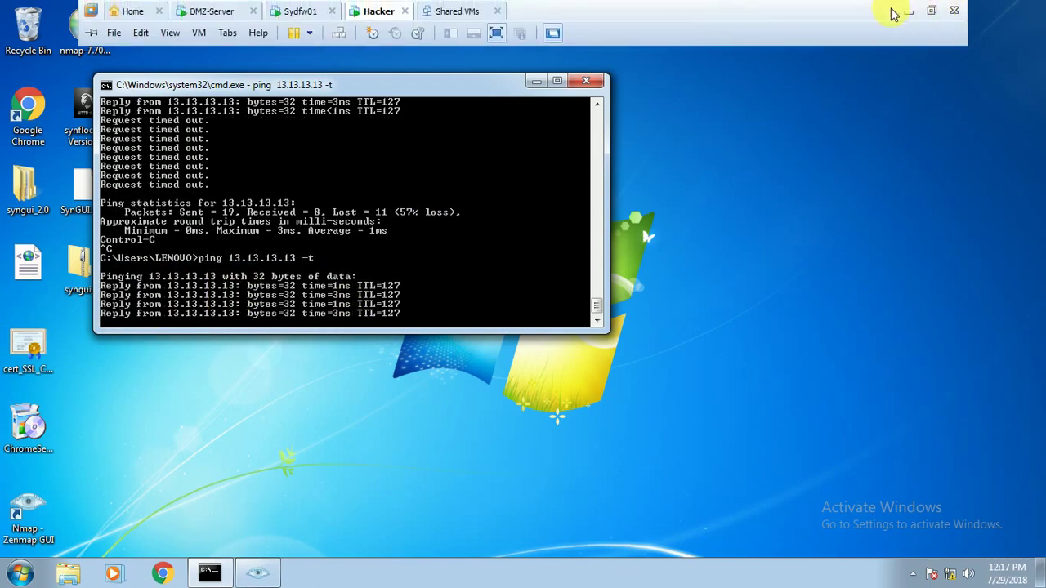
left_click(916, 11)
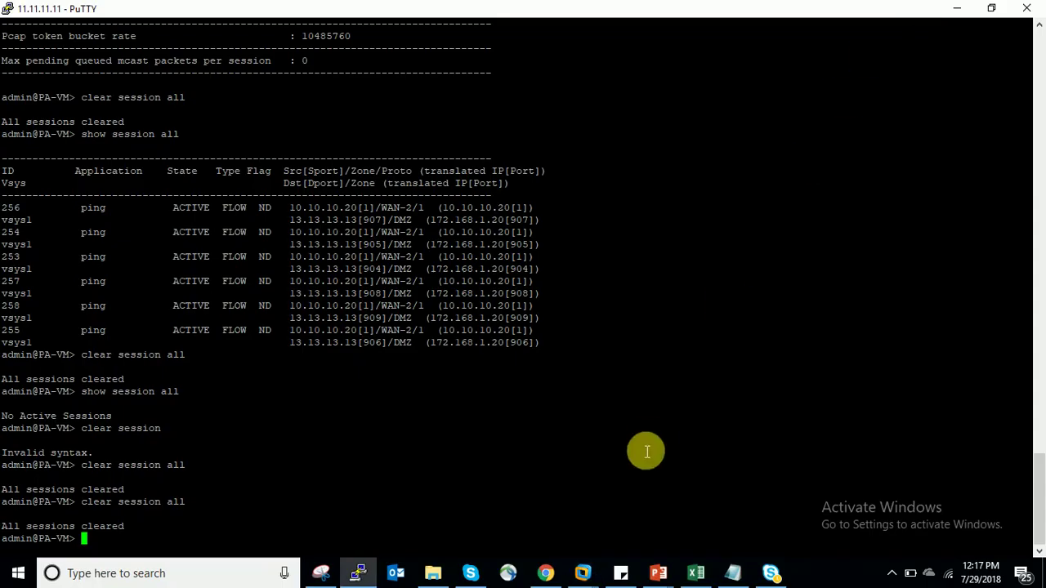
left_click(555, 575)
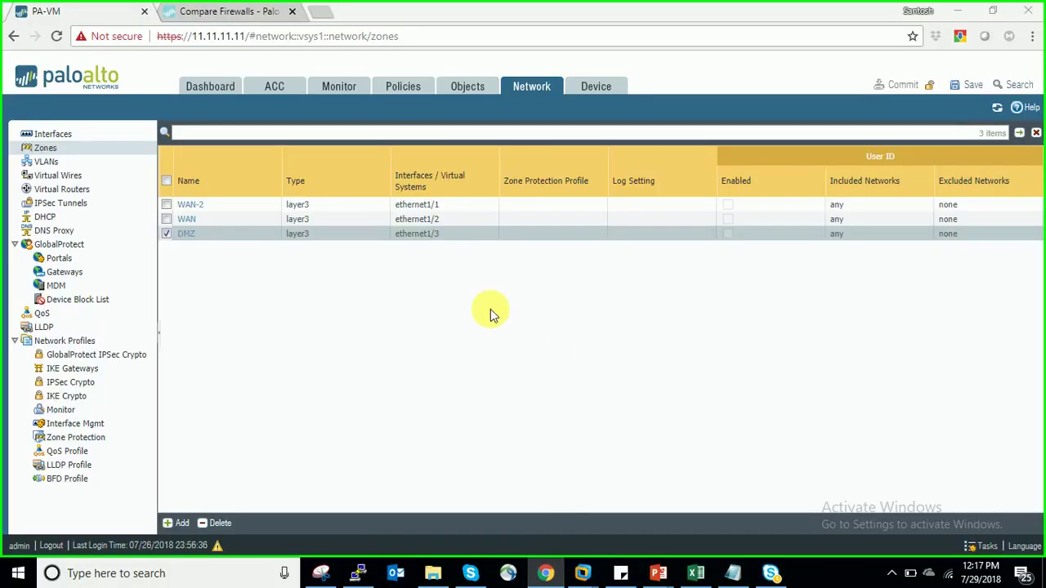
left_click(197, 210)
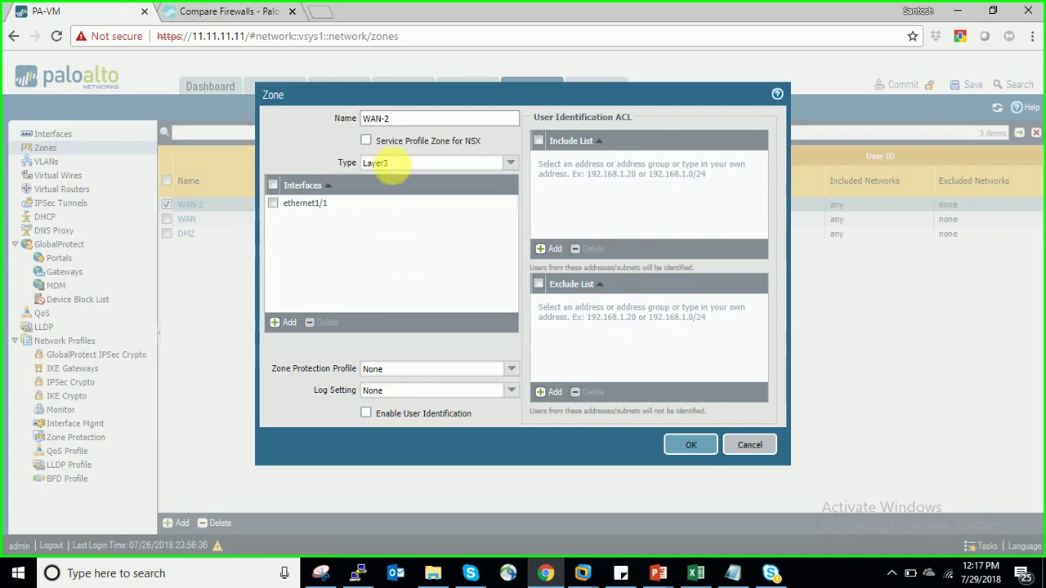
left_click(511, 369)
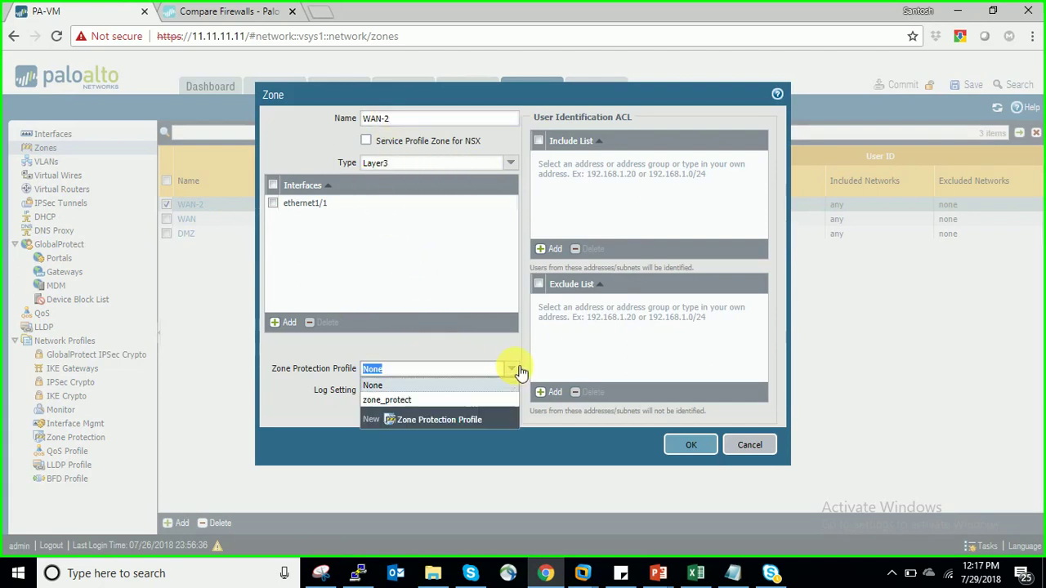
left_click(402, 397)
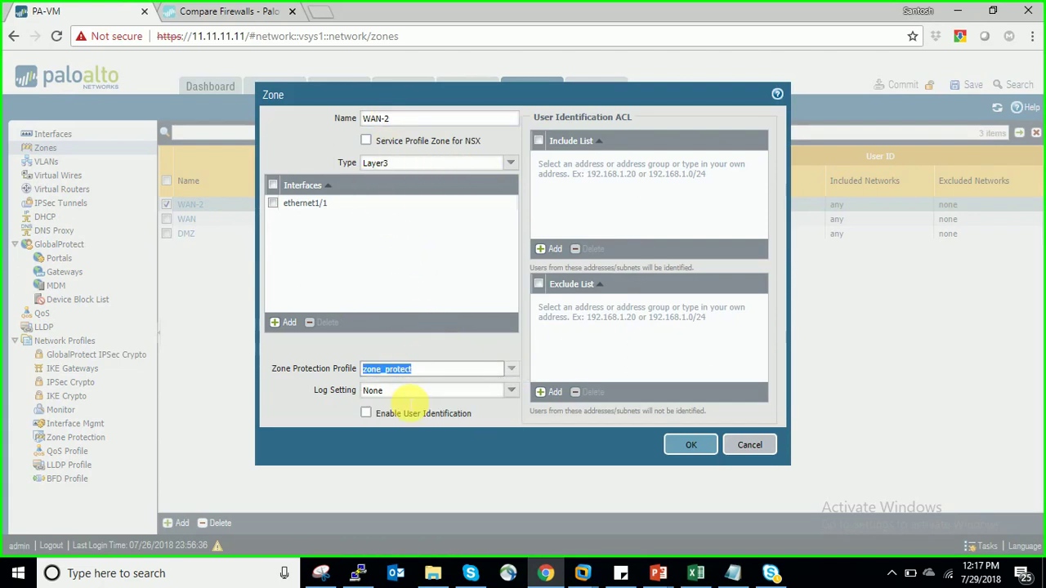
left_click(686, 448)
Set the DMZ zone's zone protection profile to zone_protect.
left_click(194, 236)
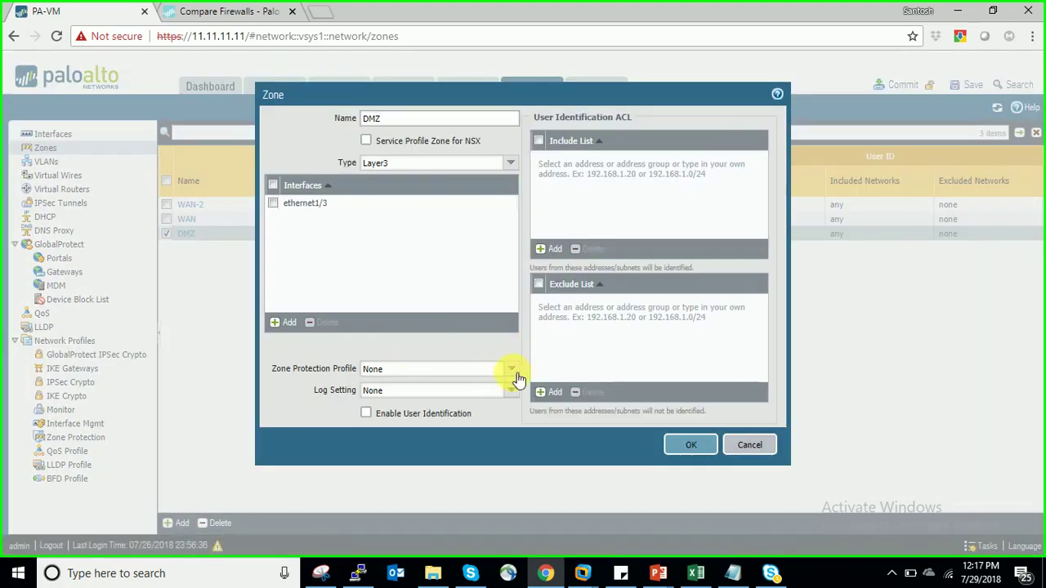
left_click(517, 374)
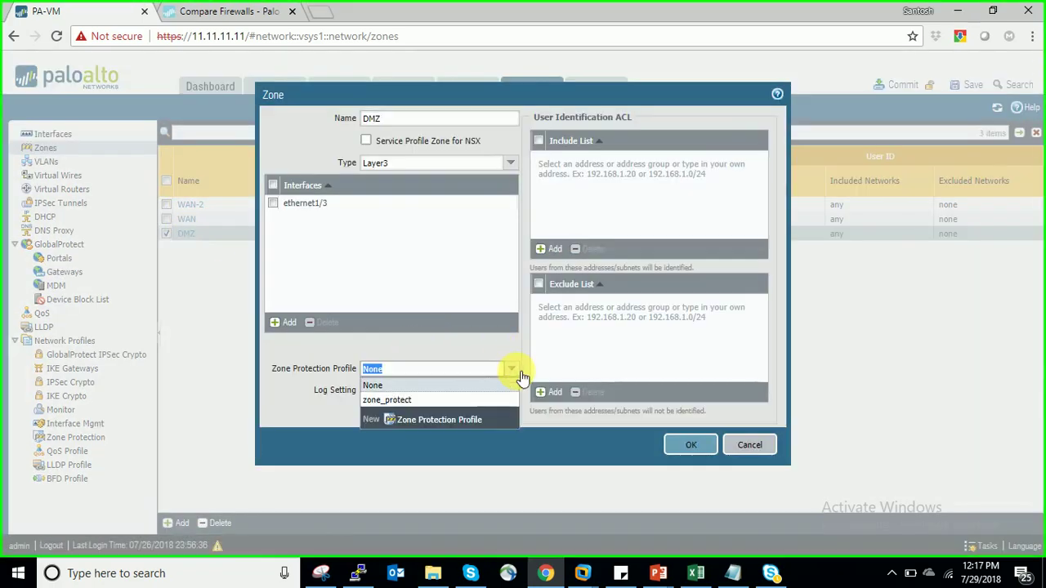
left_click(442, 400)
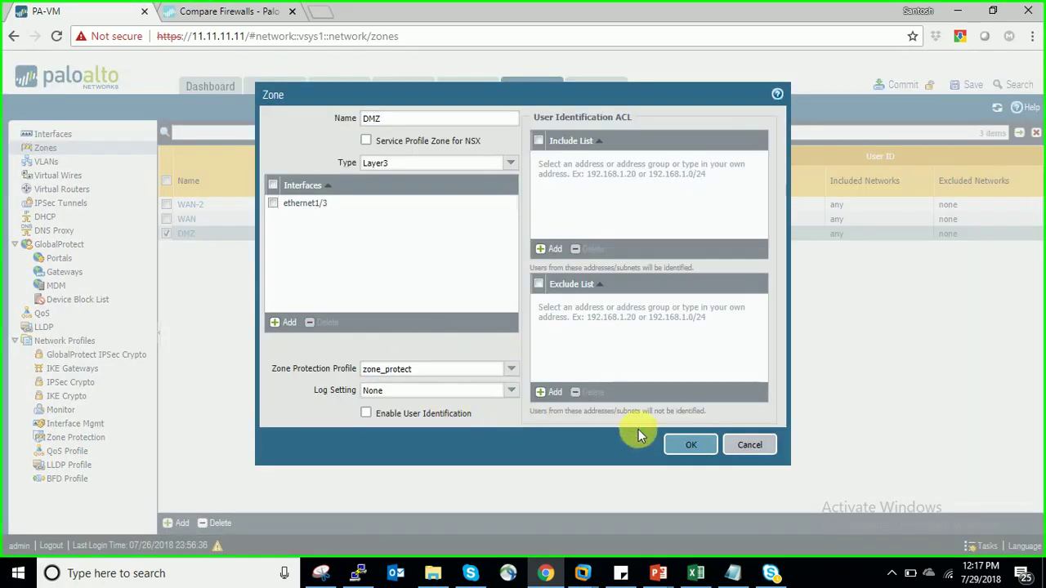
left_click(696, 445)
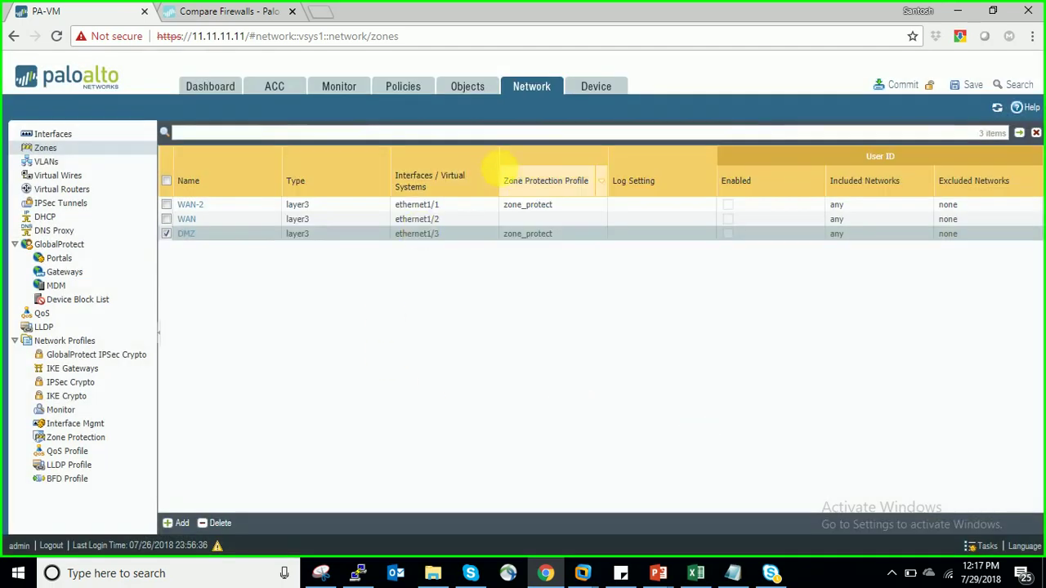
Enable the WAN-DMZ rule in the DoS Protection policies.
left_click(409, 90)
left_click(78, 233)
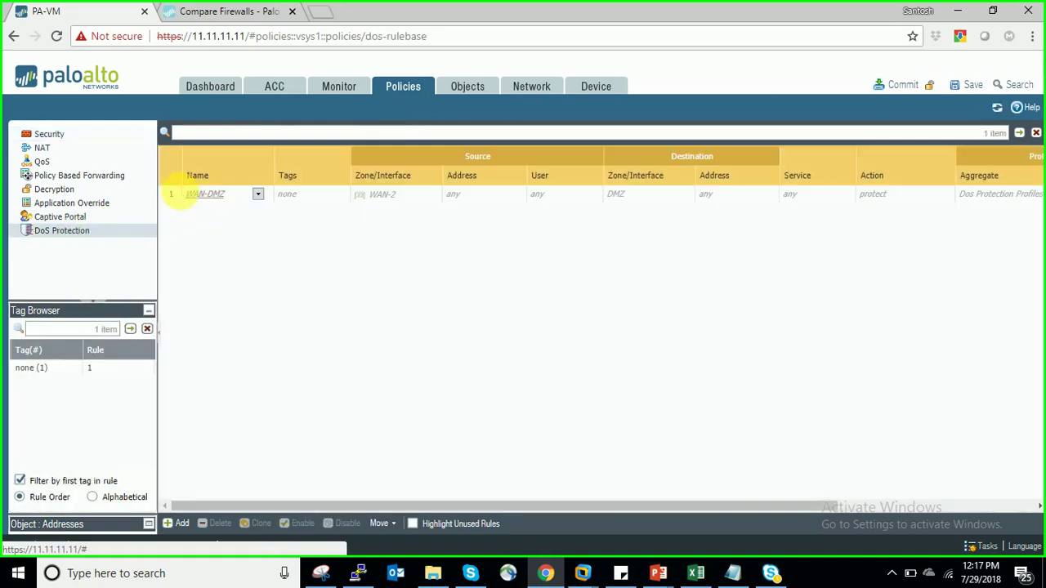
left_click(180, 196)
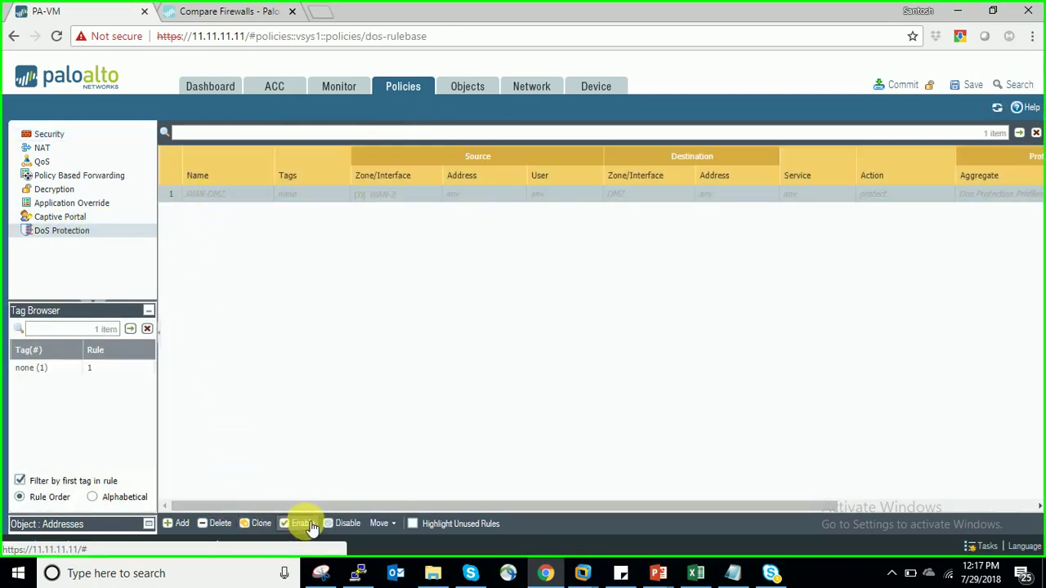
left_click(311, 528)
Review the WAN-DMZ DoS rule's name and destination settings, and set its action to Deny.
left_click(215, 196)
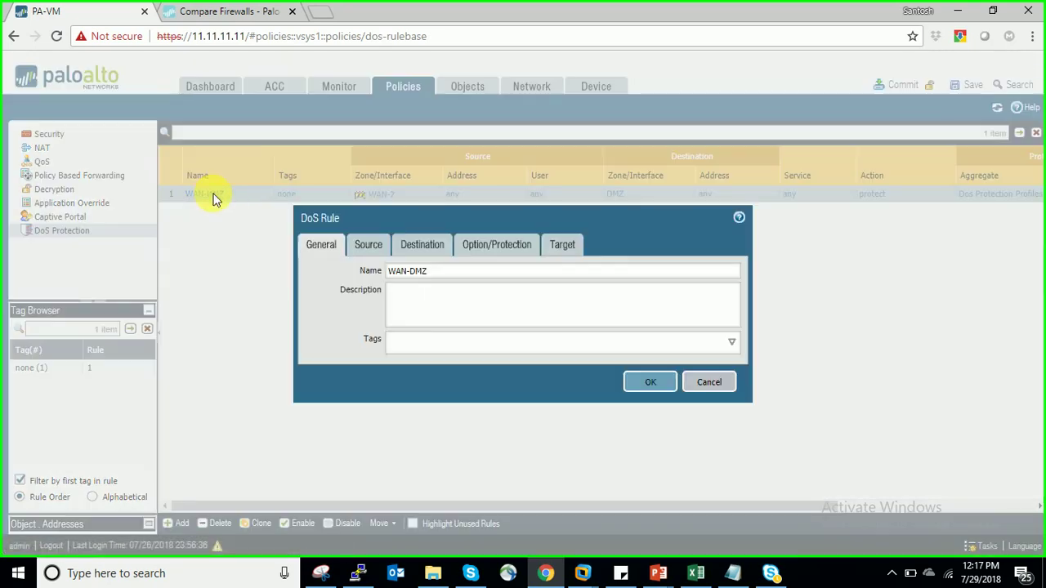
left_click_drag(390, 271, 428, 270)
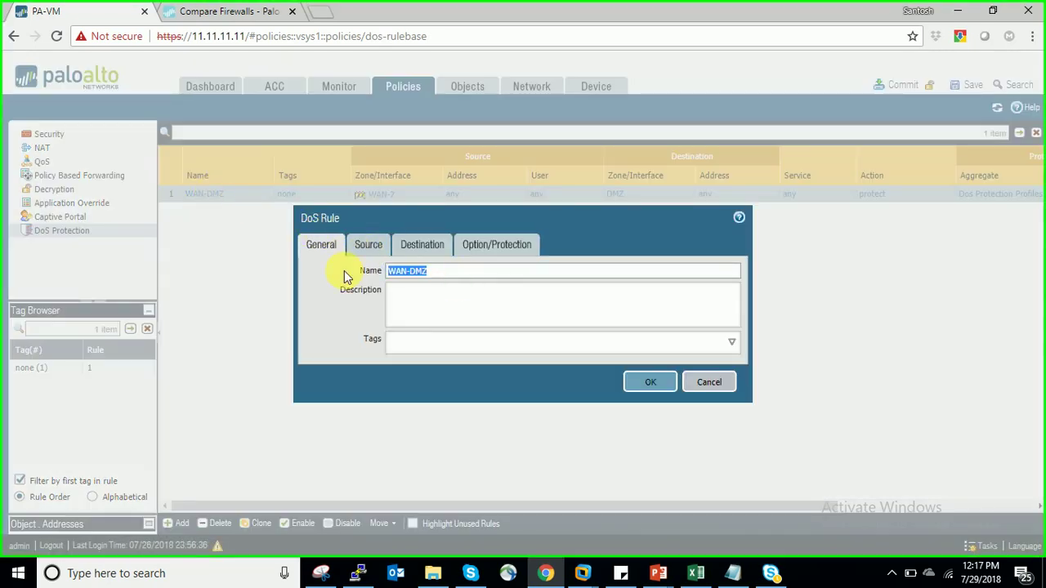
left_click(365, 245)
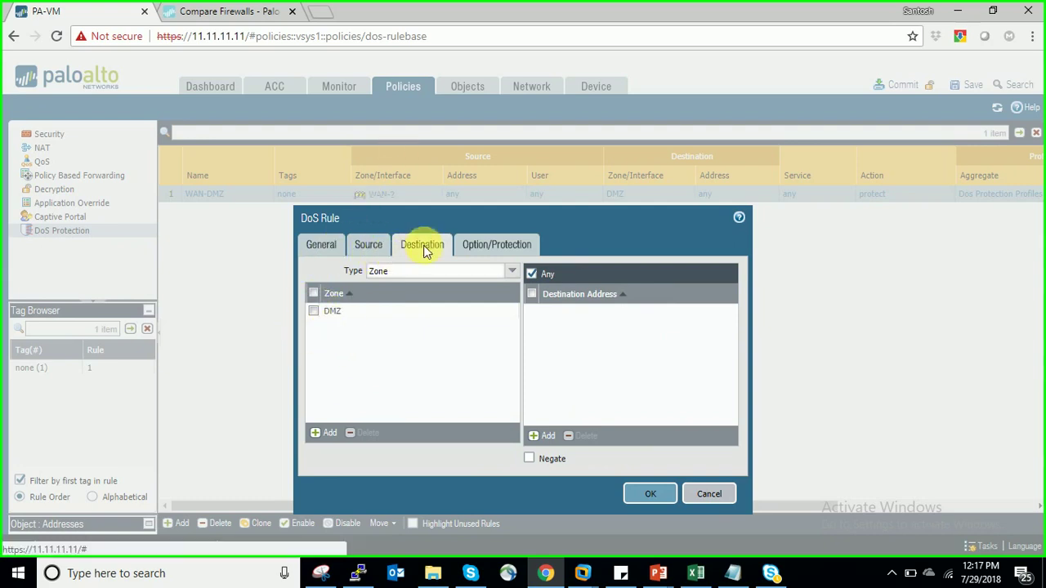
left_click(475, 244)
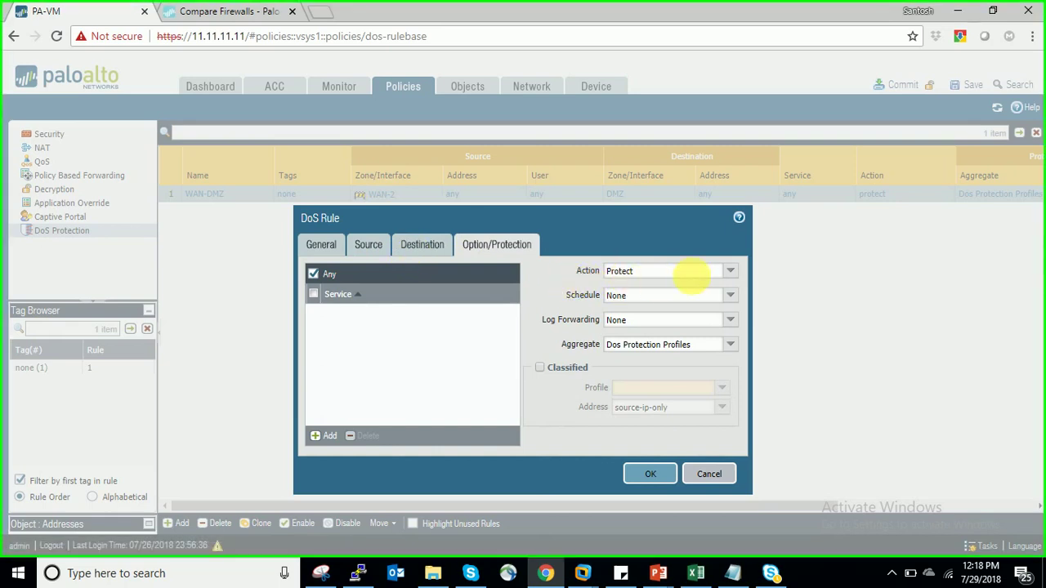
left_click(729, 271)
left_click(684, 283)
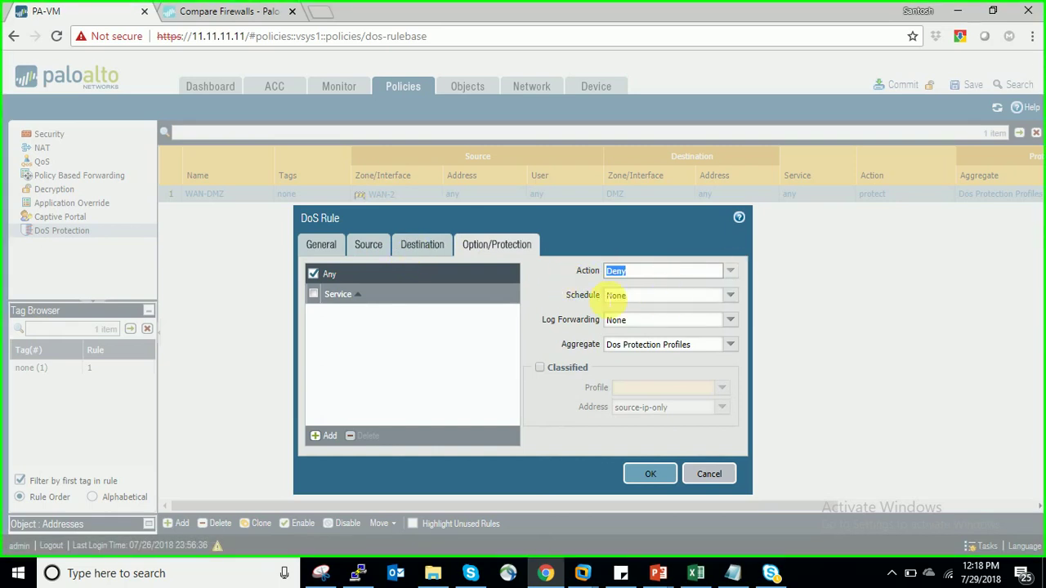
left_click(734, 273)
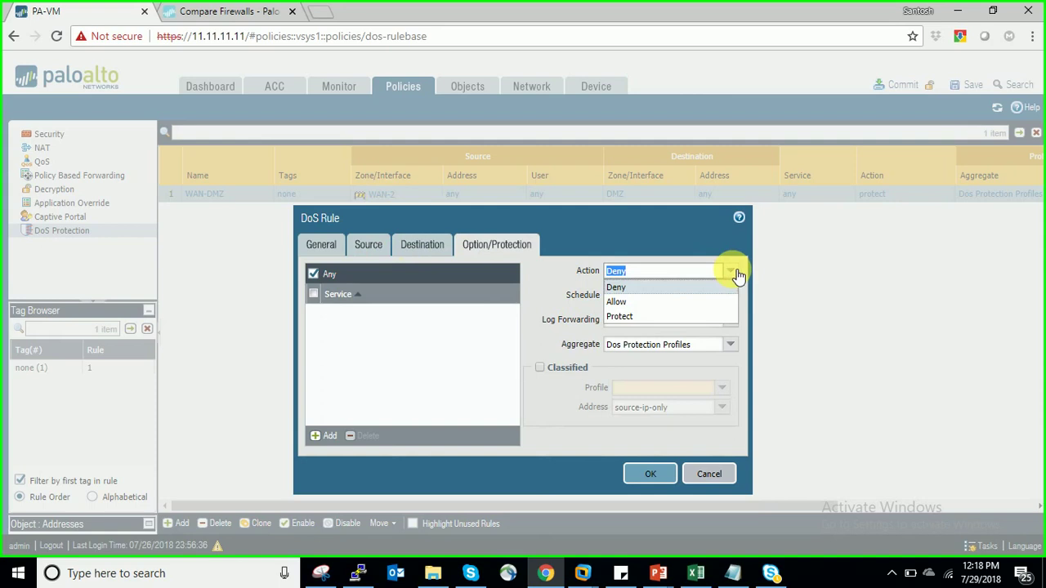
left_click(647, 289)
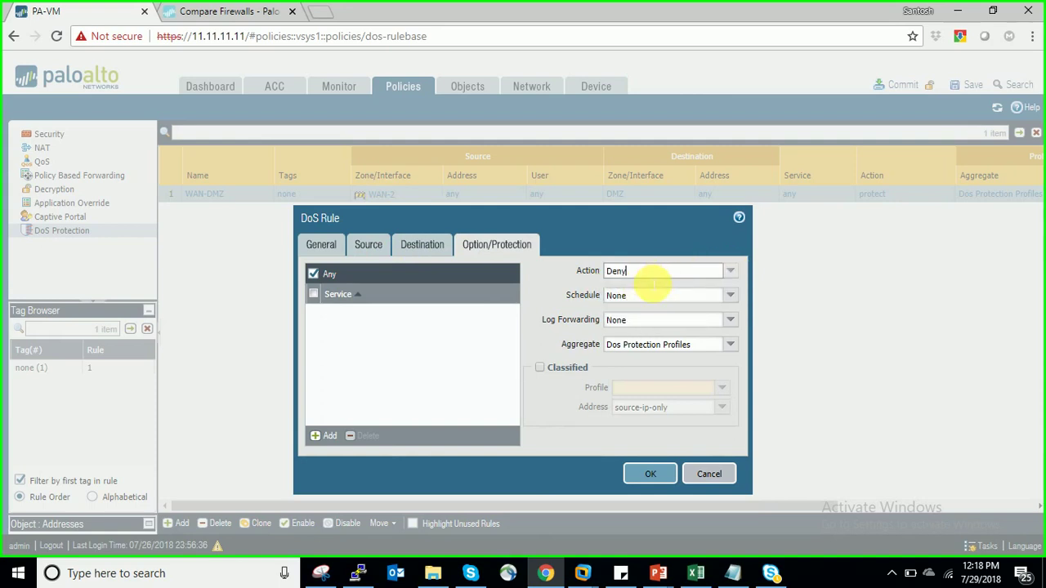
left_click(583, 277)
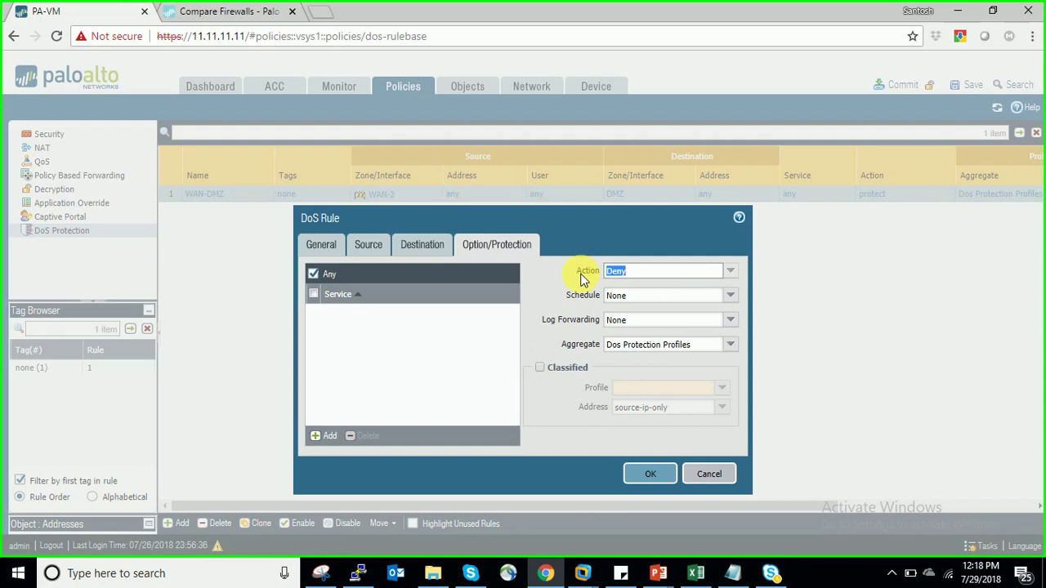
Recheck the DoS rule's source and destination, set its aggregate profile to None and save the rule.
left_click(369, 245)
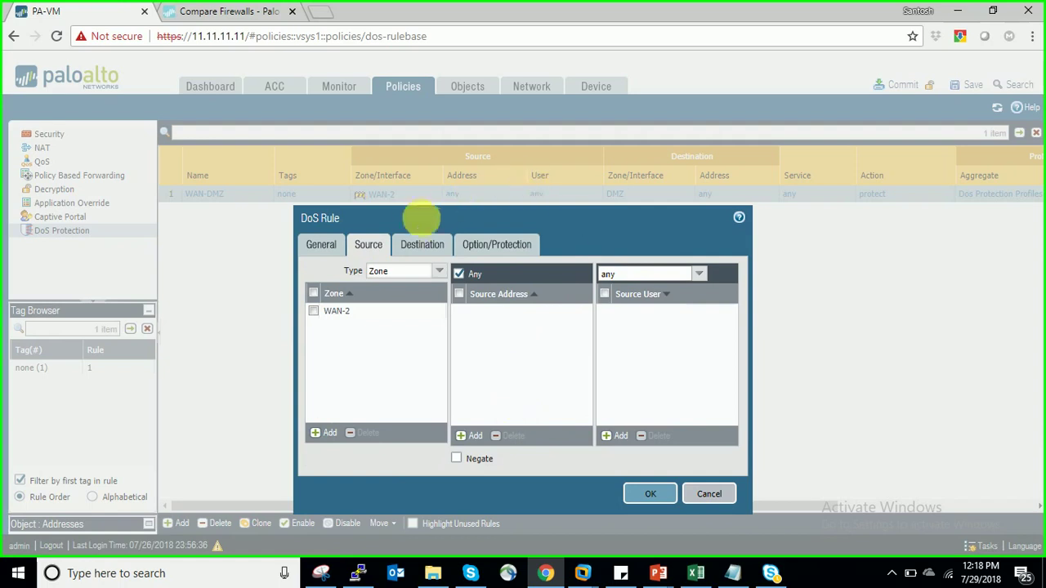
left_click(417, 244)
left_click(496, 244)
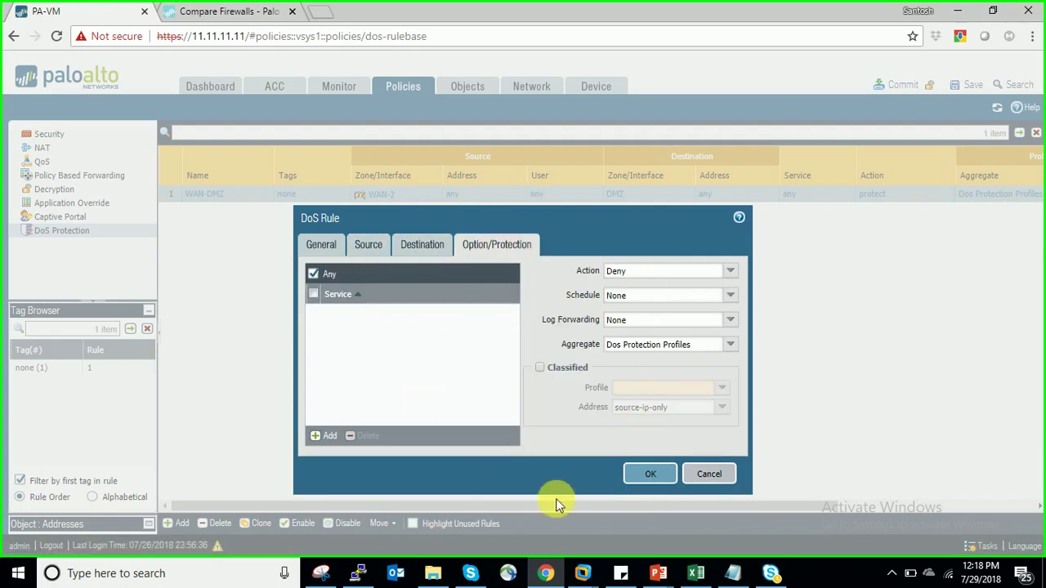
left_click(703, 347)
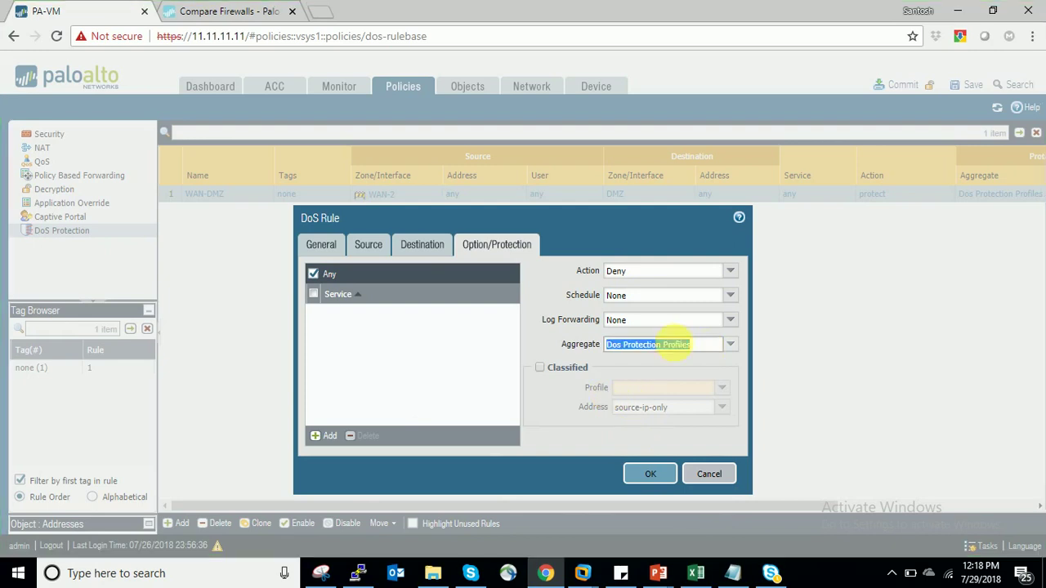
left_click(738, 348)
left_click(654, 358)
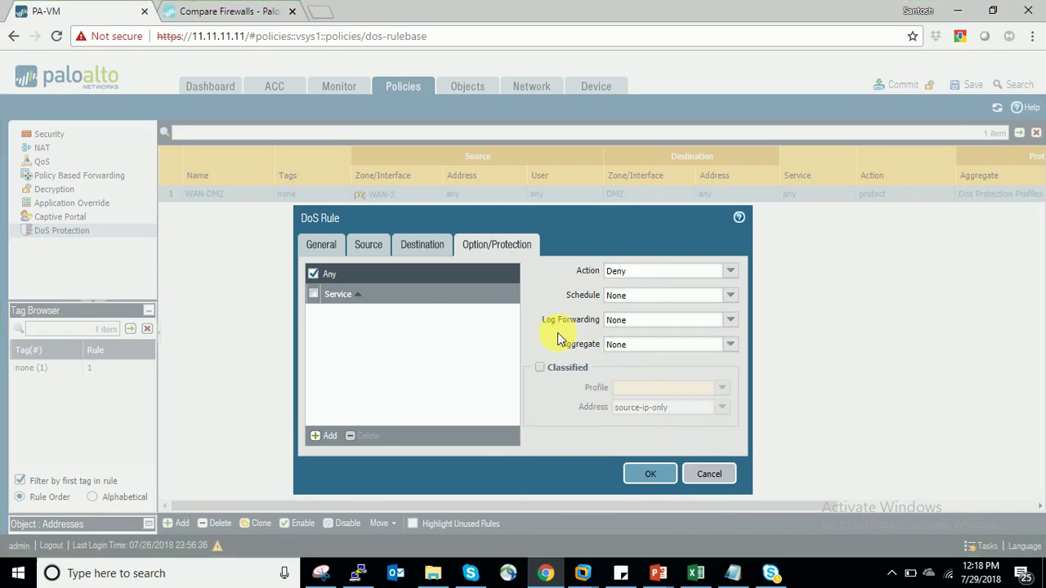
left_click(643, 474)
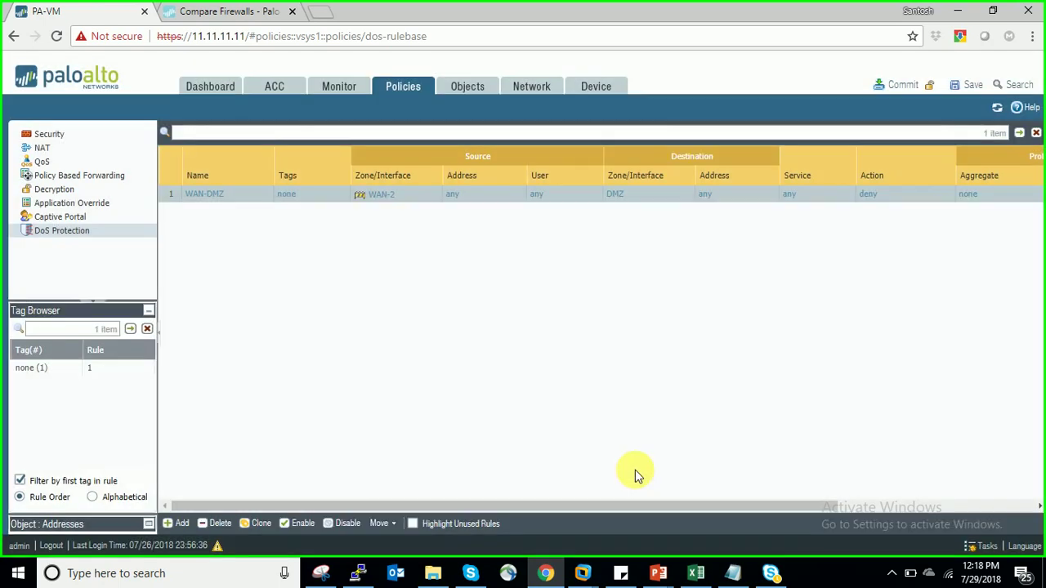
Commit the zone and DoS rule changes, and stop the running ping on the Hacker virtual machine.
left_click(903, 87)
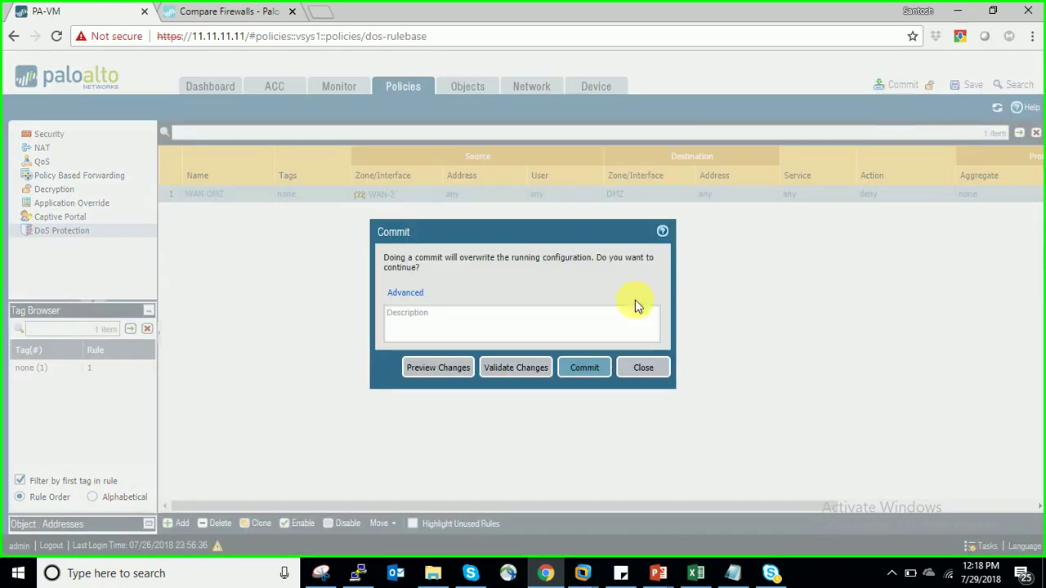
left_click(587, 369)
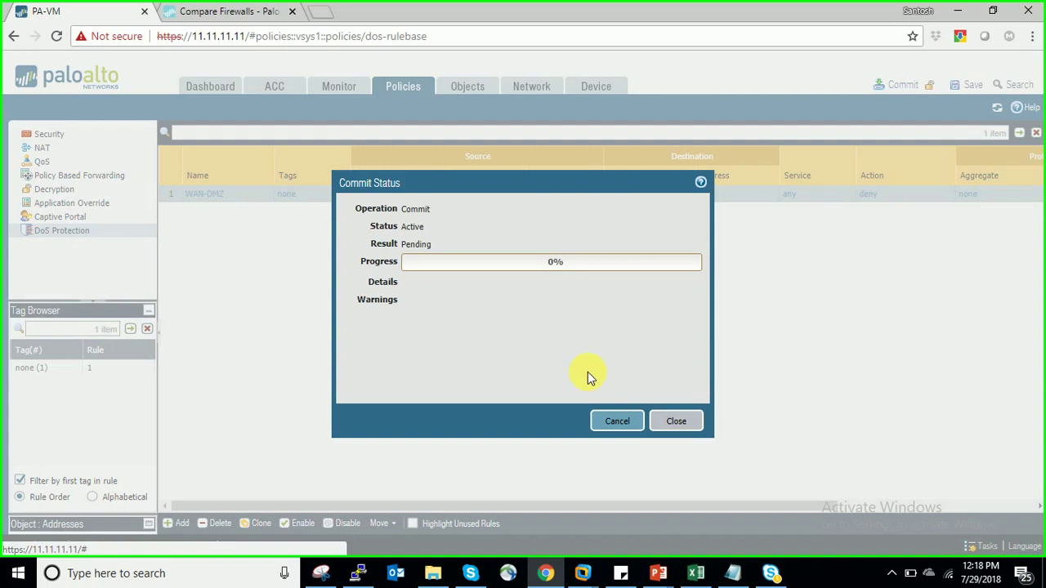
left_click(582, 573)
left_click(726, 505)
key("ctrl+c")
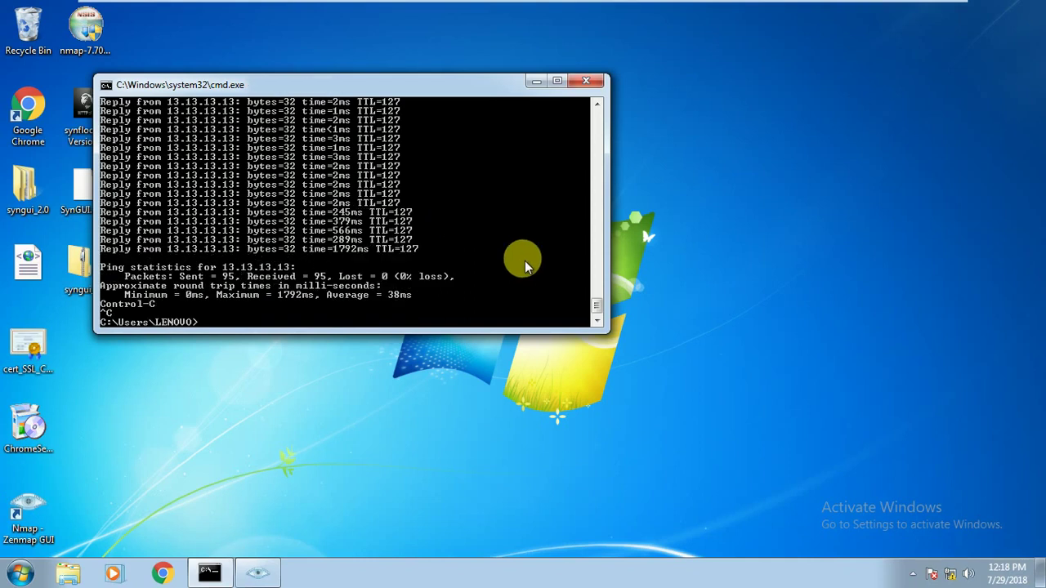
Clear the firewall sessions from the PuTTY command line, return to the web interface and dismiss the commit status.
mouse_move(635, 6)
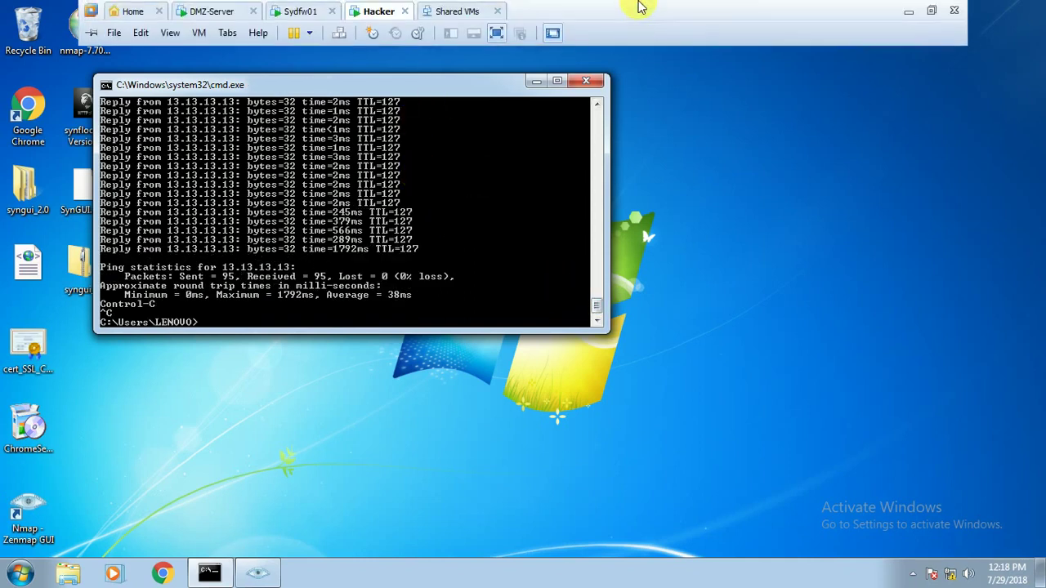
left_click(909, 7)
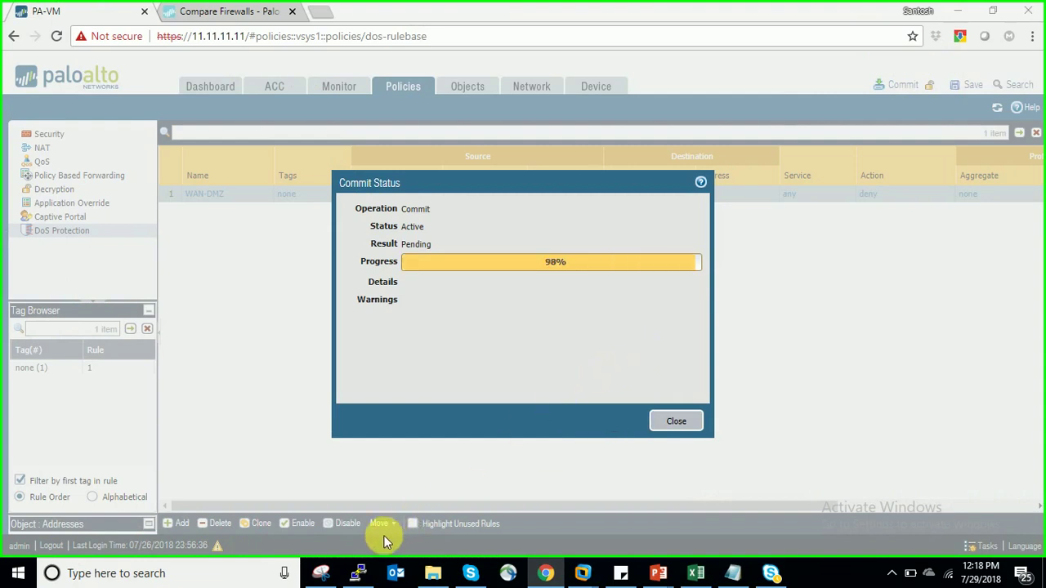
left_click(358, 572)
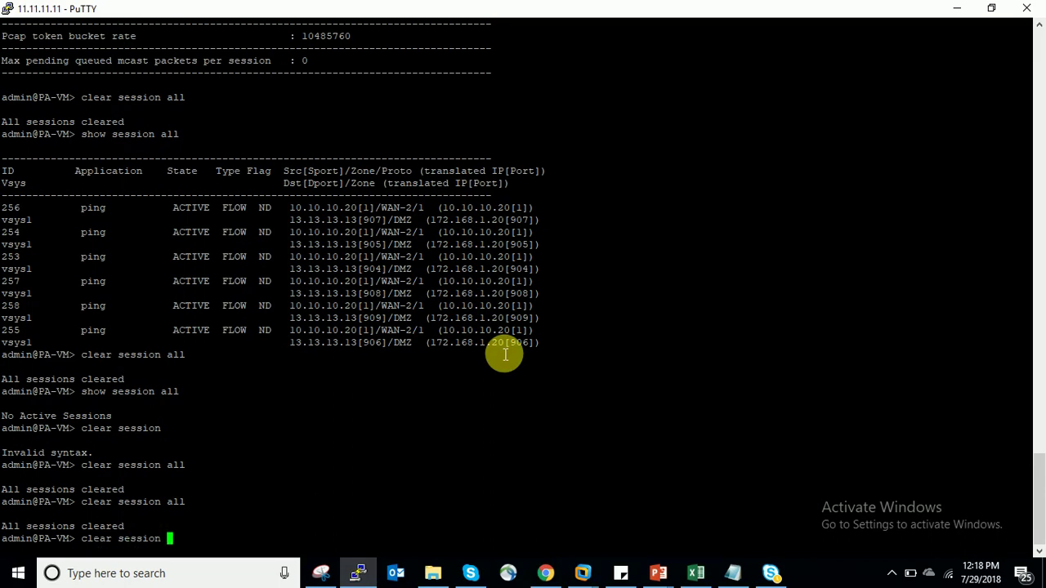
left_click(957, 8)
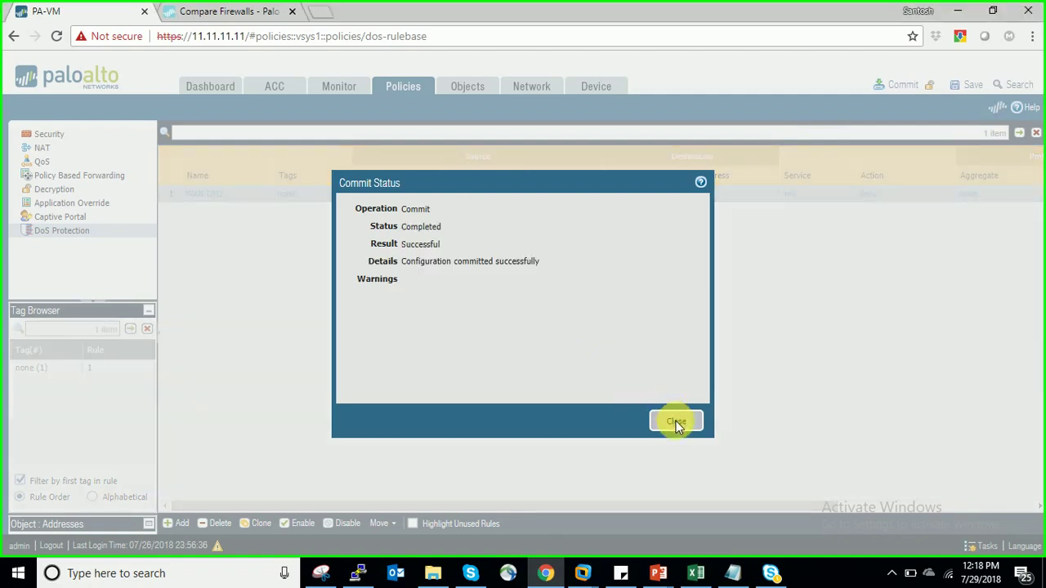
Switch to the Hacker virtual machine and test the deny rule with "ping 13.13.13.13 -t".
mouse_move(586, 572)
left_click(678, 511)
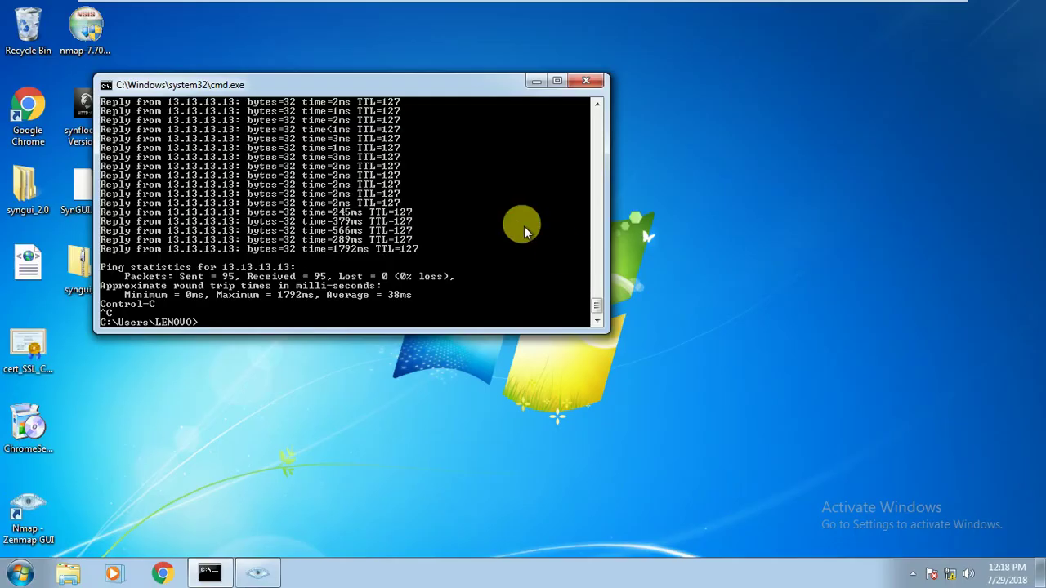
key("Up")
key("Return")
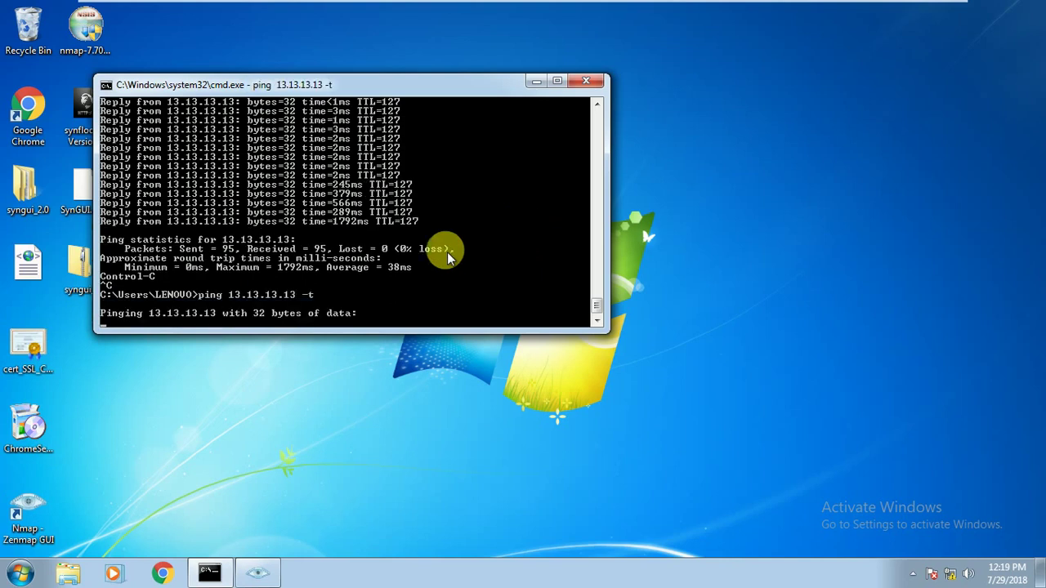
mouse_move(462, 8)
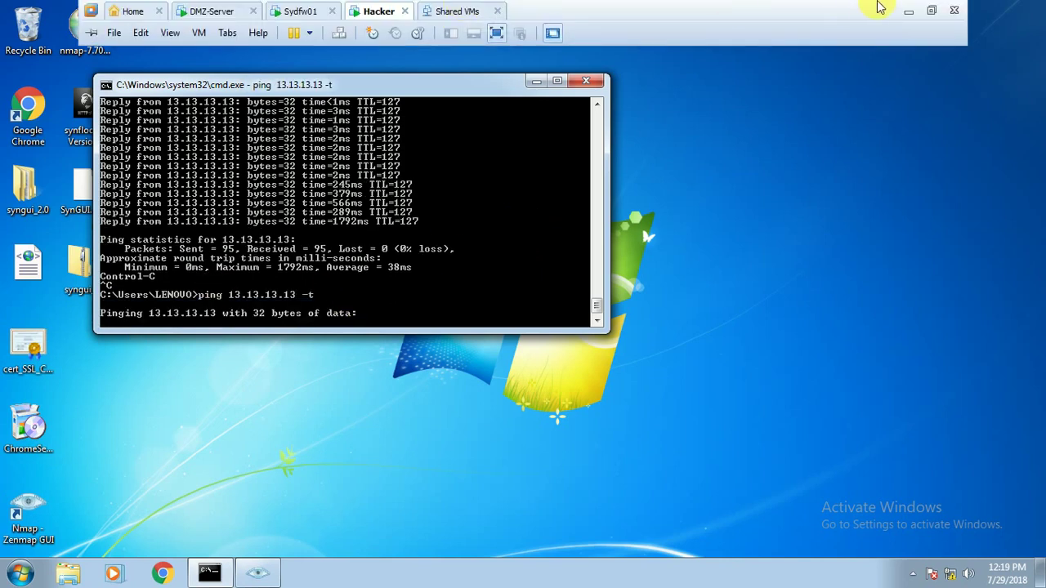
Return to the firewall's web interface and open the WAN-DMZ DoS rule, reviewing its source, destination and protection options.
left_click(908, 11)
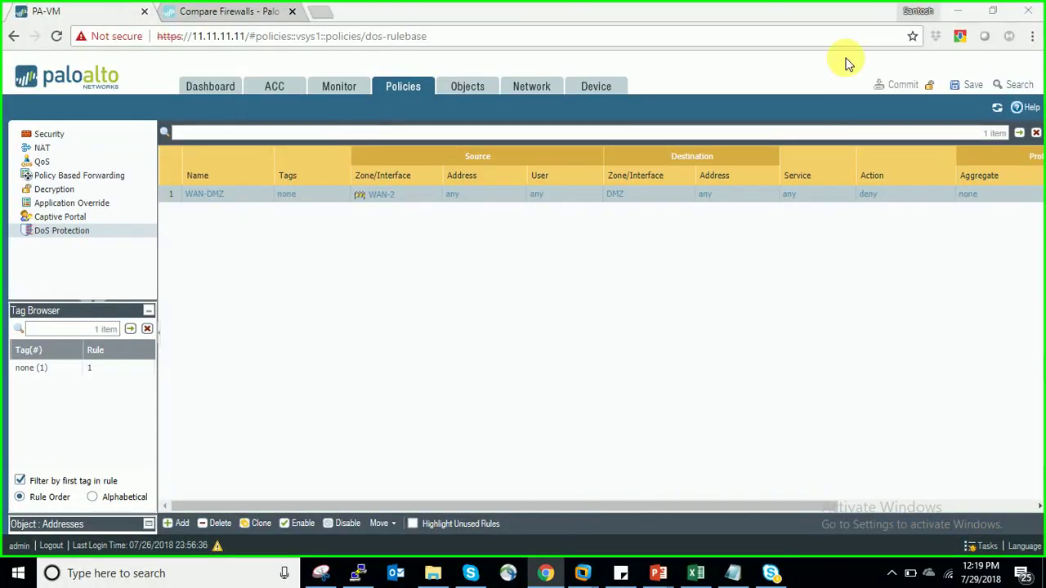
left_click(208, 194)
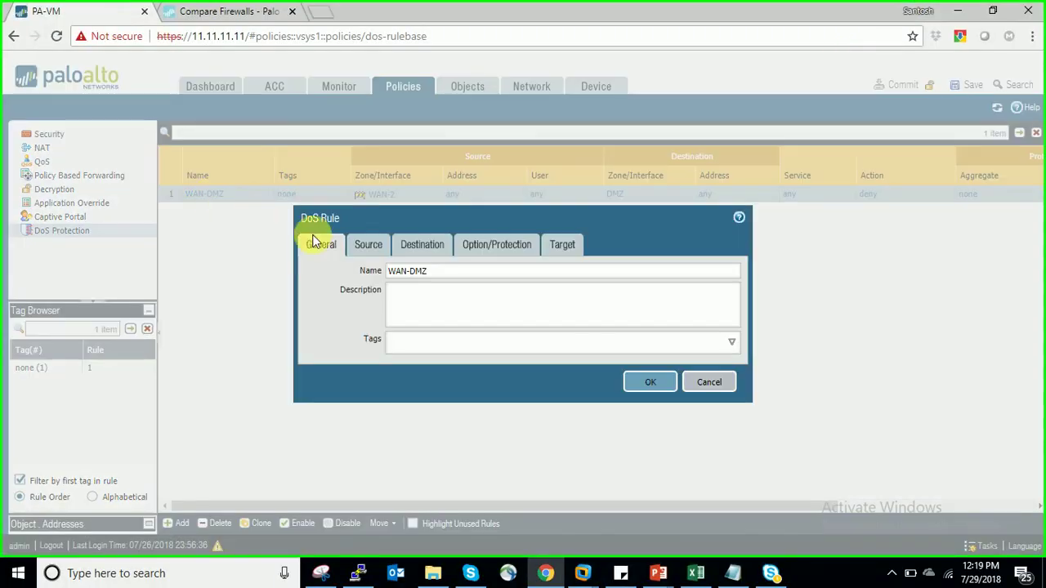
left_click(368, 244)
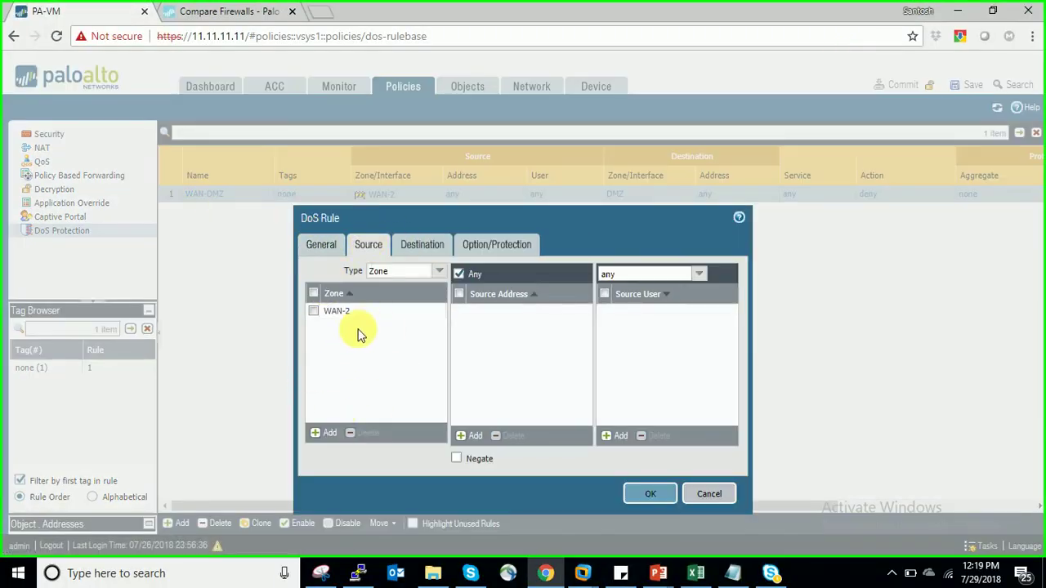
left_click(422, 245)
left_click(497, 246)
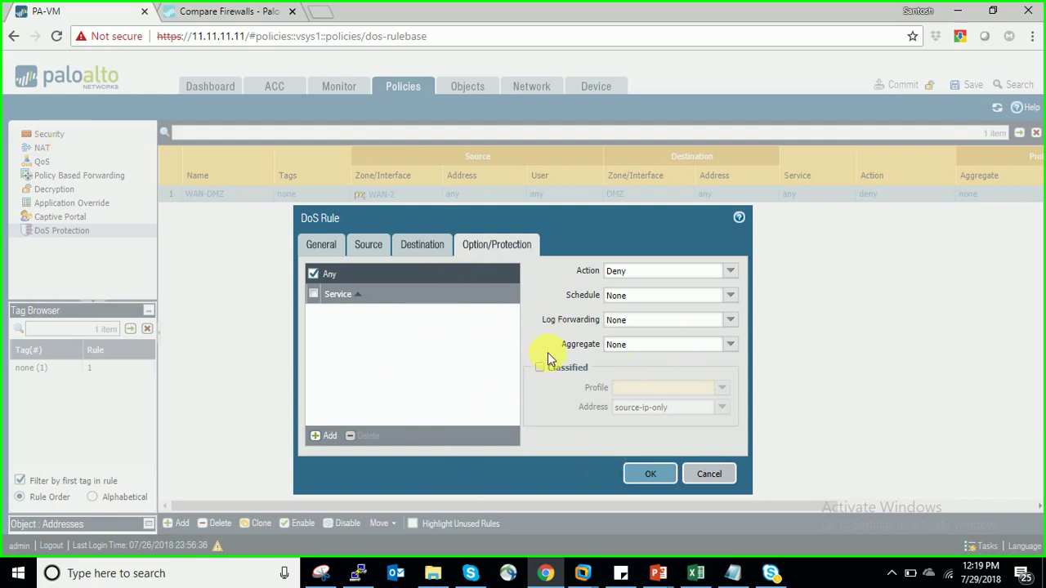
Try the Allow action on the DoS rule and recheck its source and destination settings.
left_click(730, 271)
left_click(666, 301)
key("Tab")
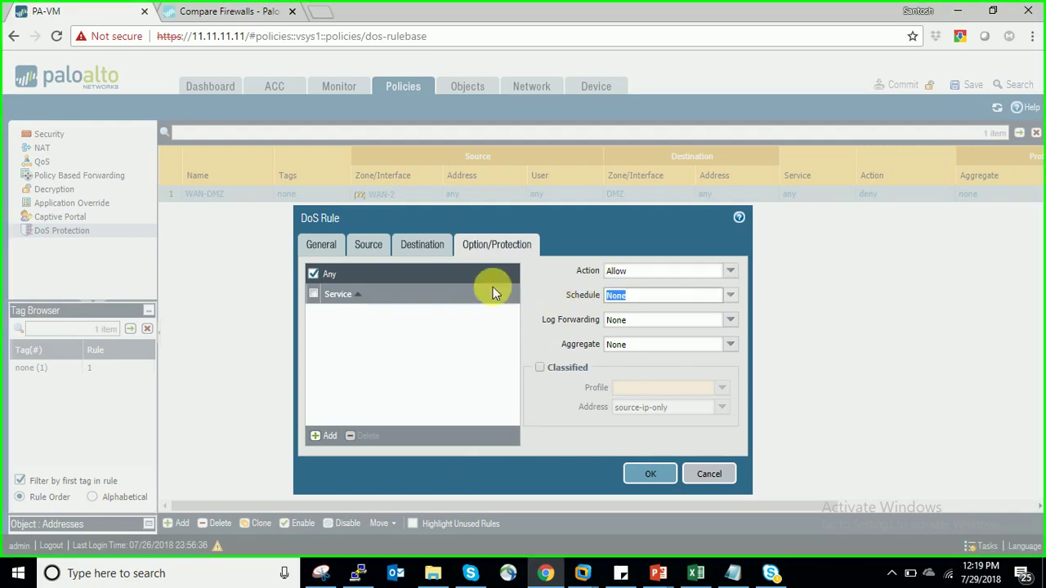
left_click(378, 253)
left_click(415, 252)
left_click(374, 247)
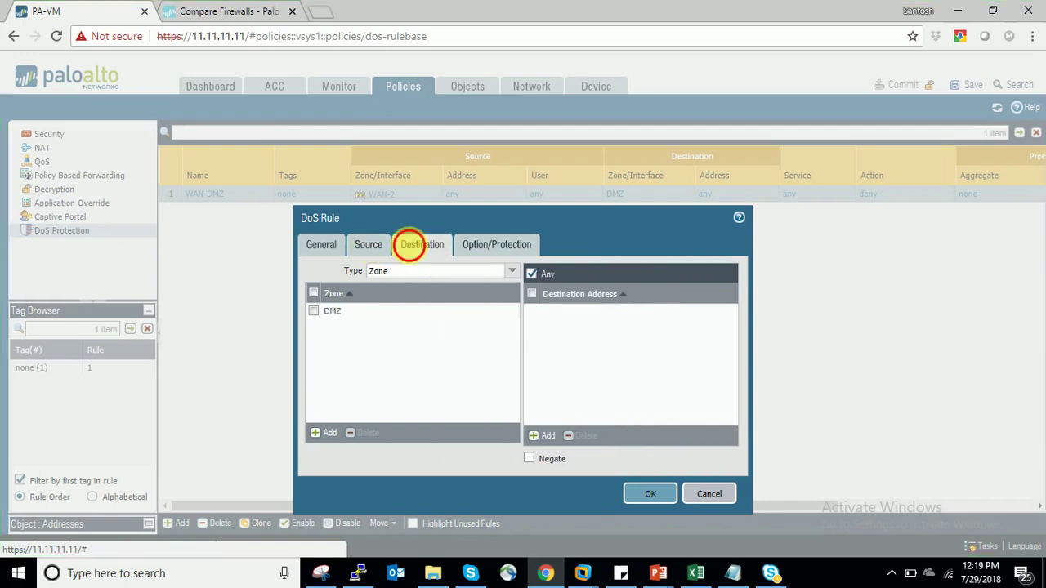
left_click(515, 243)
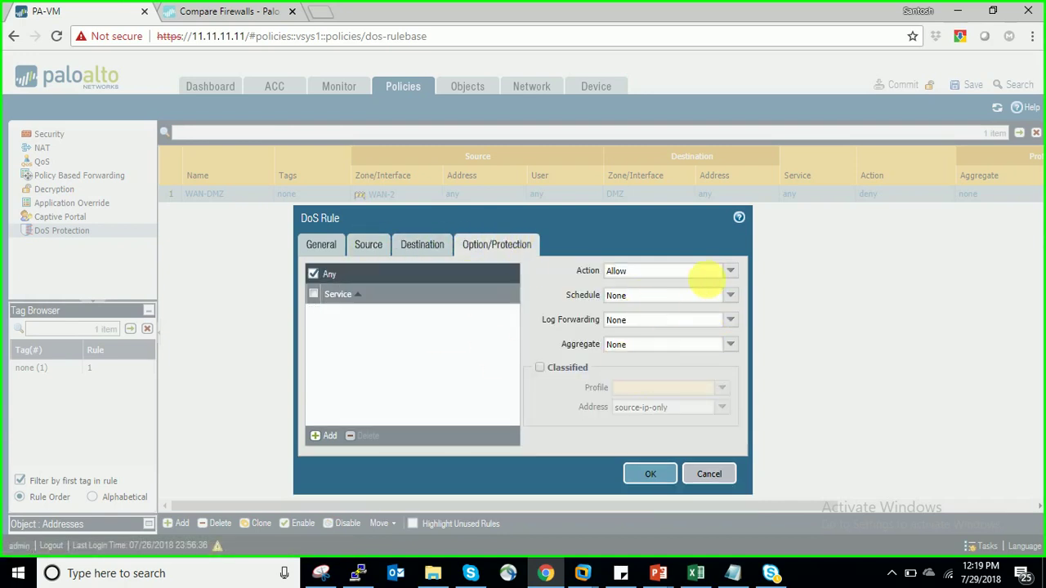
Try the Protect action on the DoS rule.
left_click(731, 276)
left_click(620, 316)
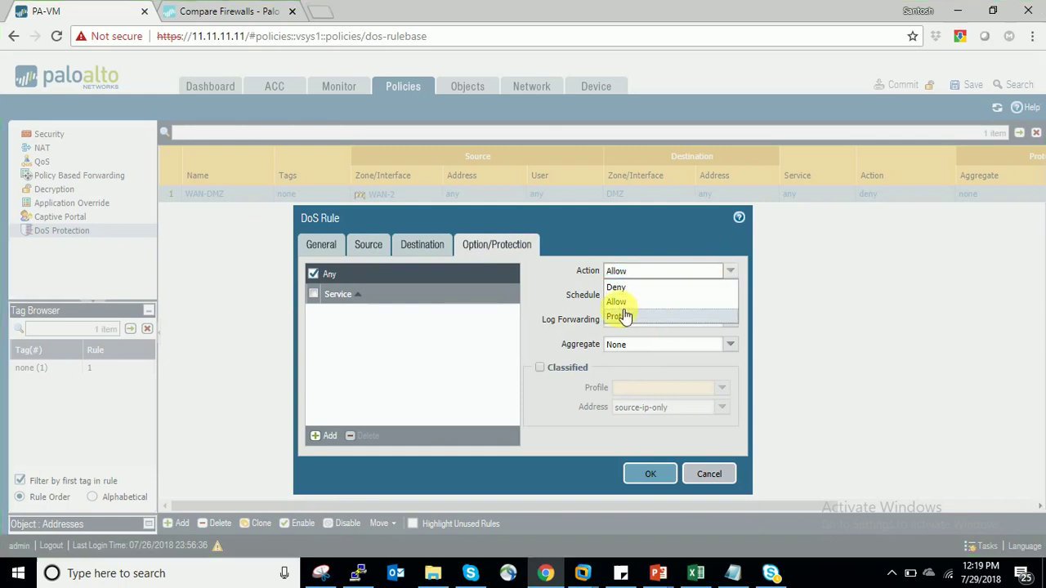
left_click(572, 295)
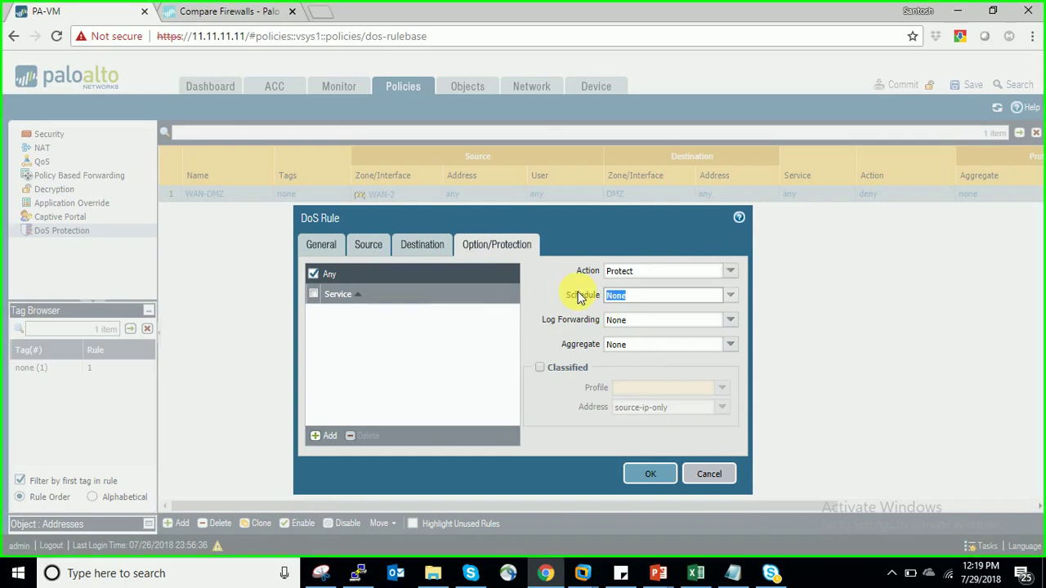
Set the DoS rule's action back to Deny and recheck its source settings.
left_click(731, 276)
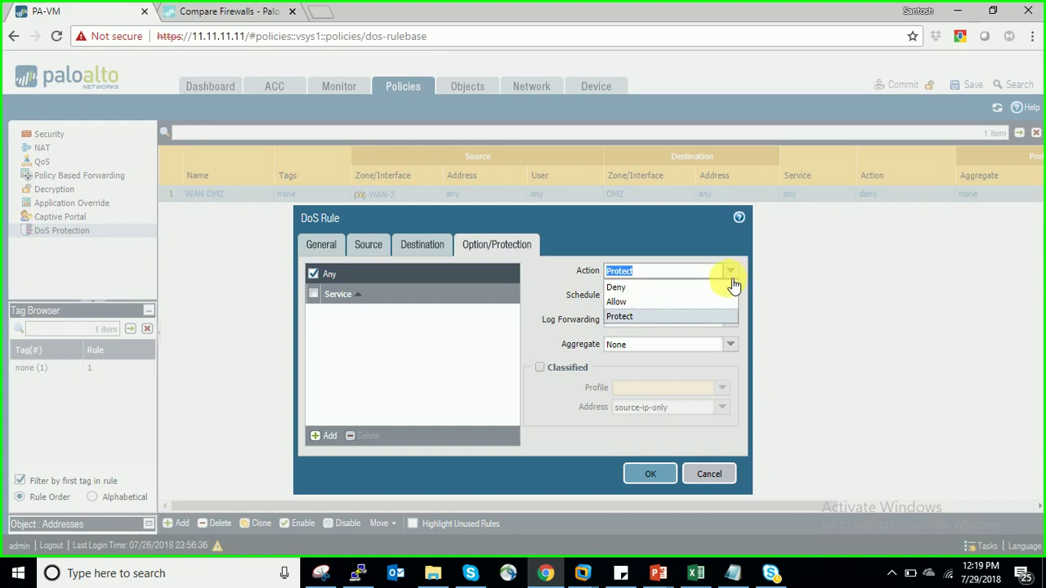
left_click(656, 299)
left_click(366, 245)
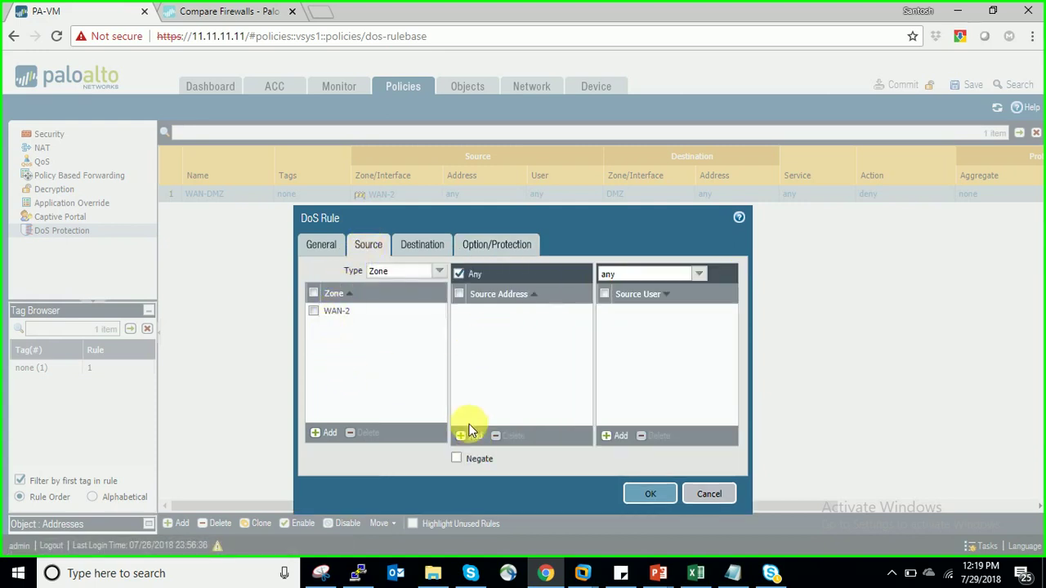
left_click(488, 241)
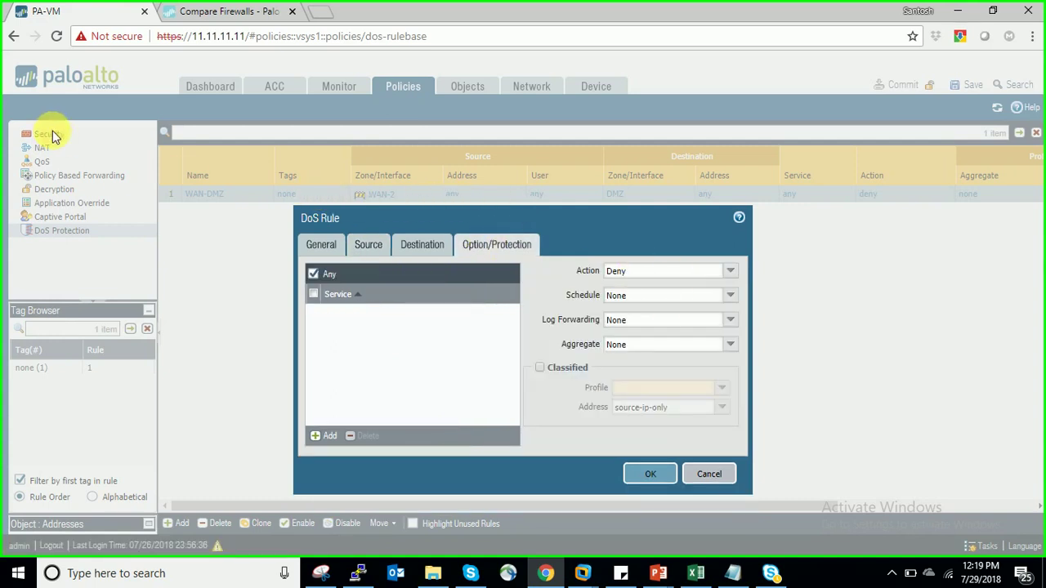
left_click(731, 275)
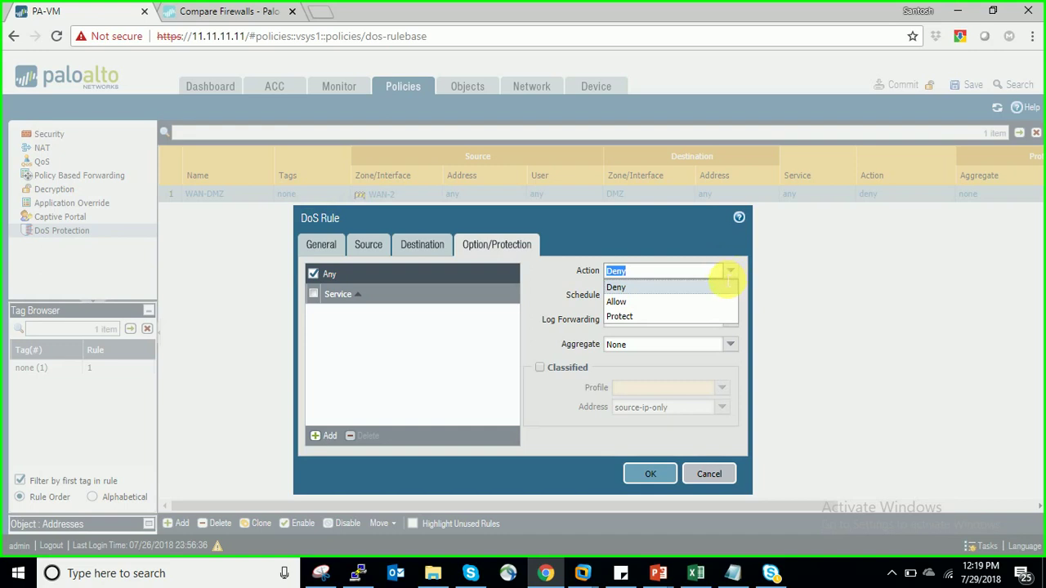
left_click(713, 288)
Start a new aggregate DoS protection profile from within the rule and enable its SYN flood protection.
left_click(731, 344)
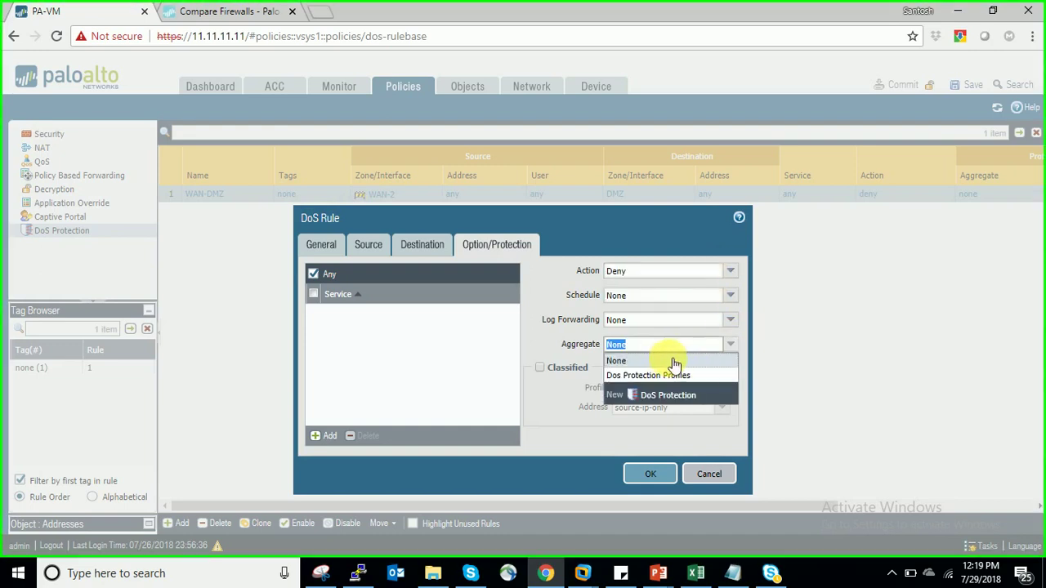
left_click(661, 376)
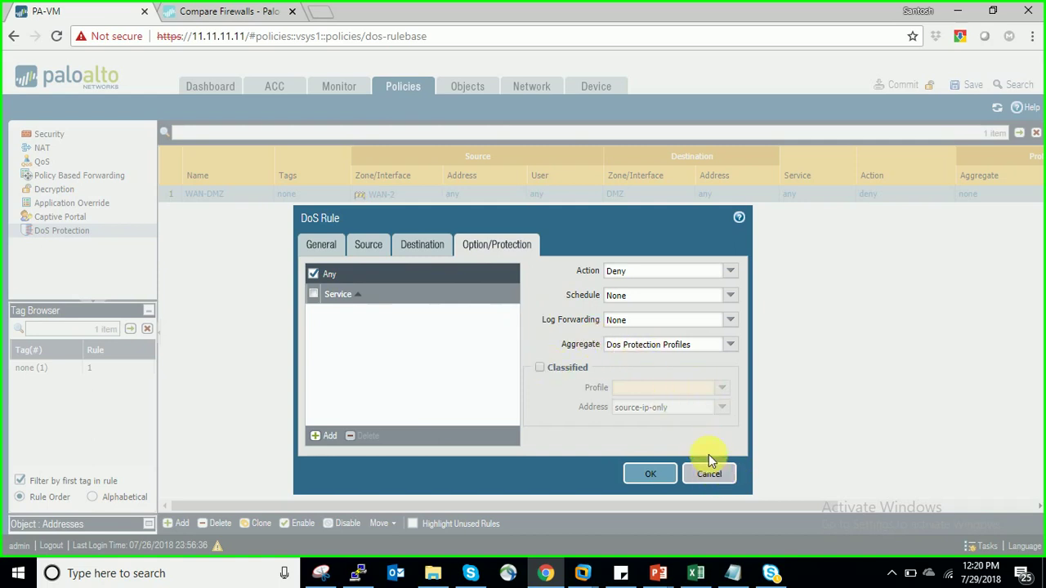
left_click(729, 341)
left_click(659, 397)
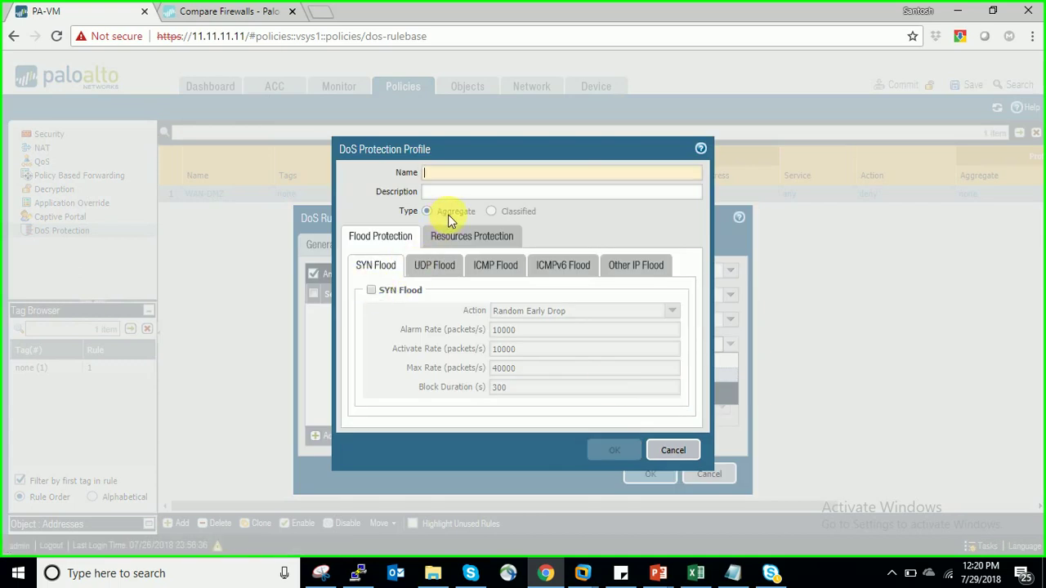
left_click_drag(537, 149, 362, 163)
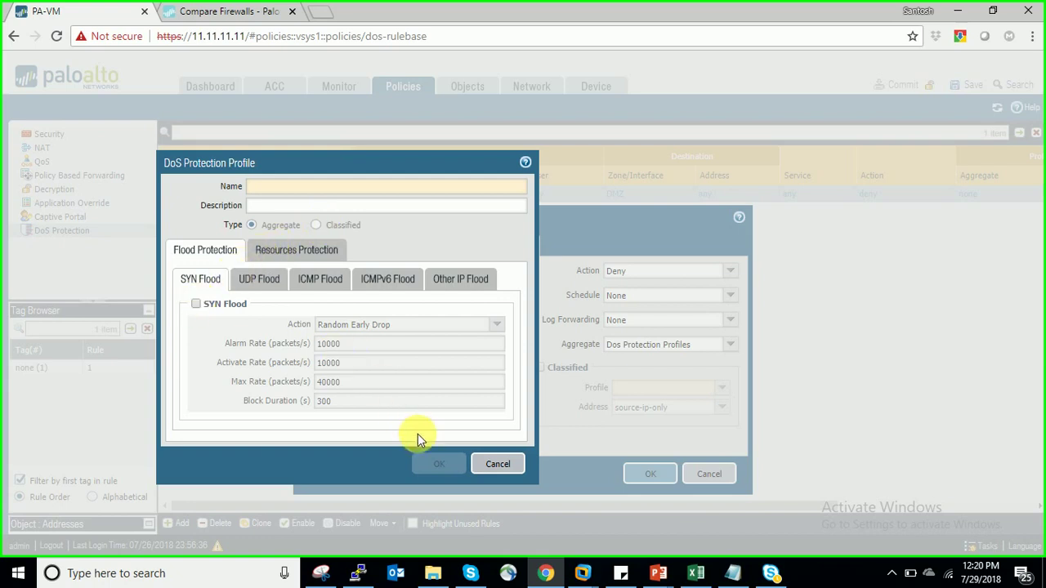
left_click(196, 304)
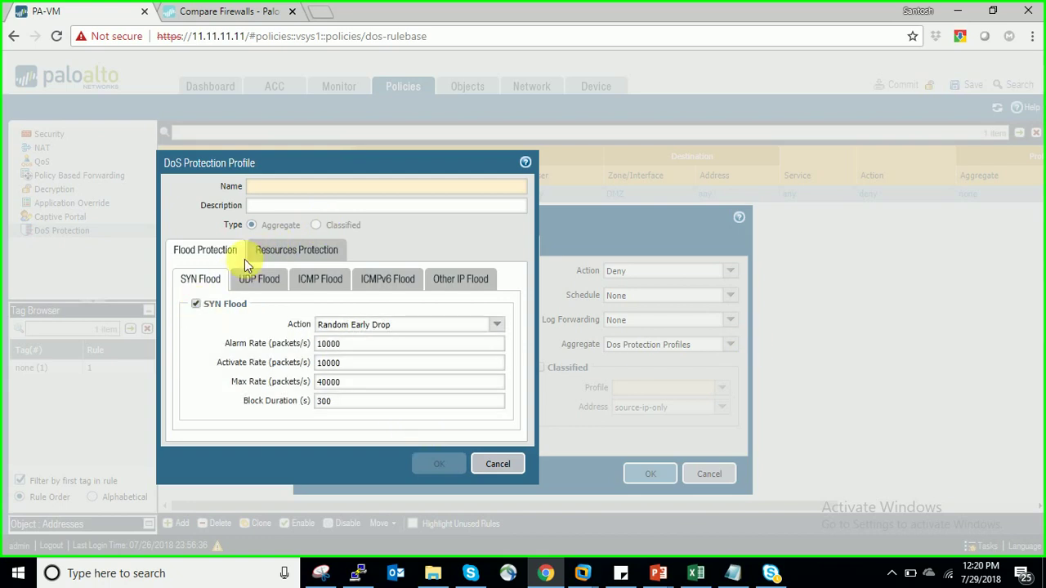
Name the new DoS protection profile "new Ddos Agregate".
left_click(309, 187)
type("new ag")
key("BackSpace")
key("BackSpace")
type("Ddos")
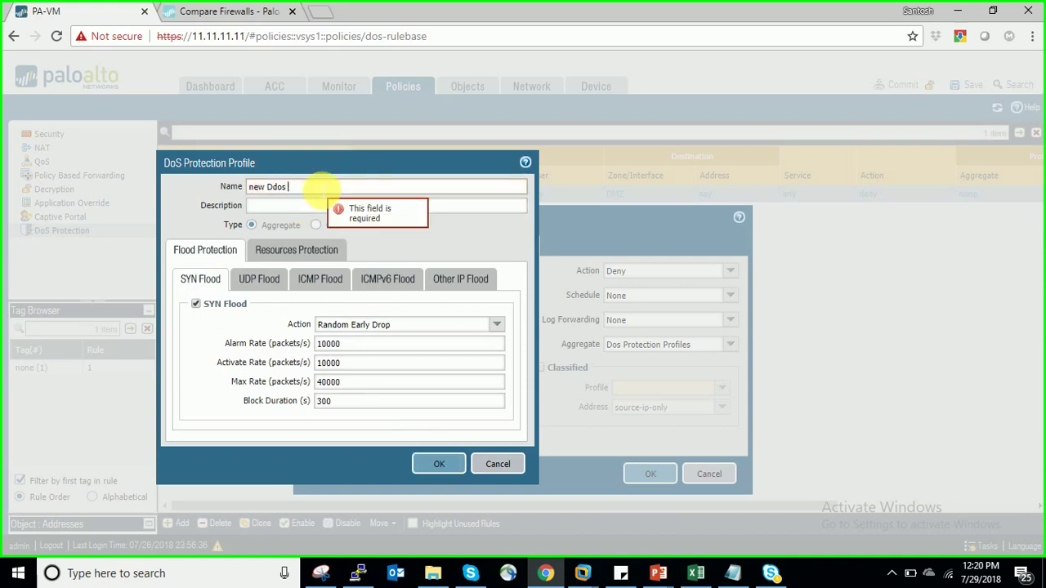
type(" Agregate")
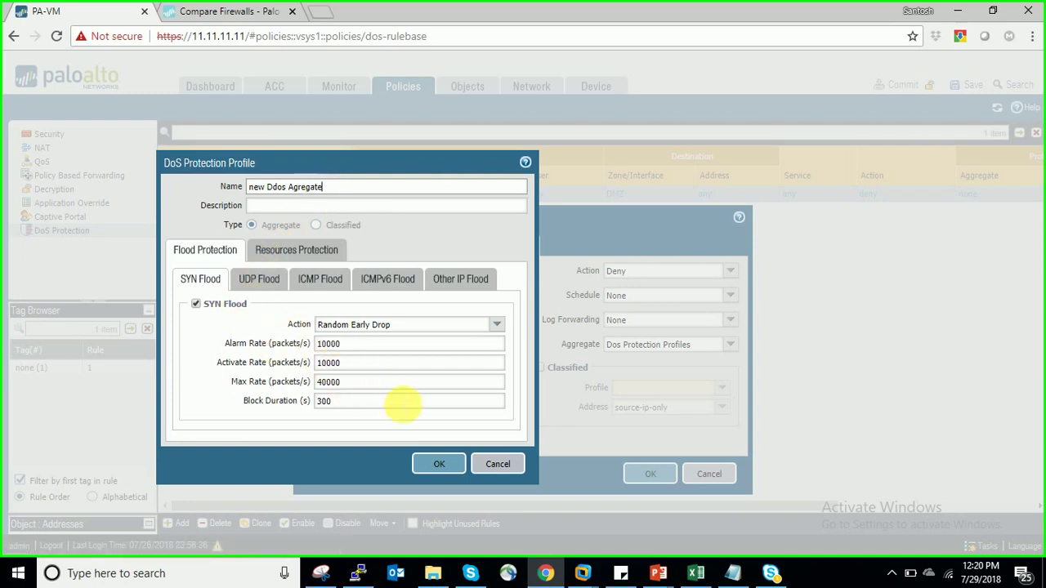
Enable the profile's session limit under resources protection, set maximum concurrent sessions to 10, and recheck the flood and session settings.
left_click(296, 250)
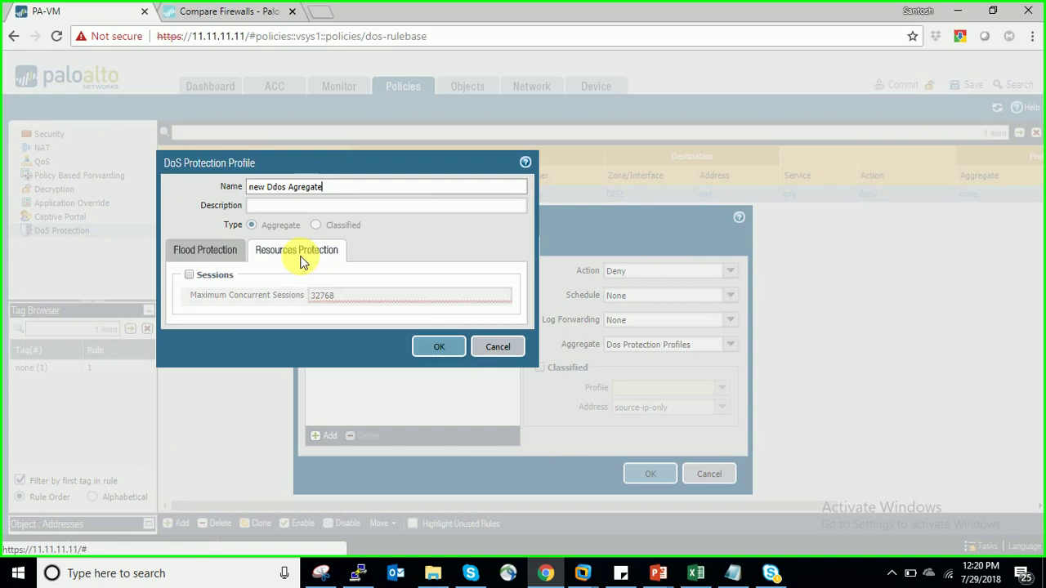
left_click(191, 276)
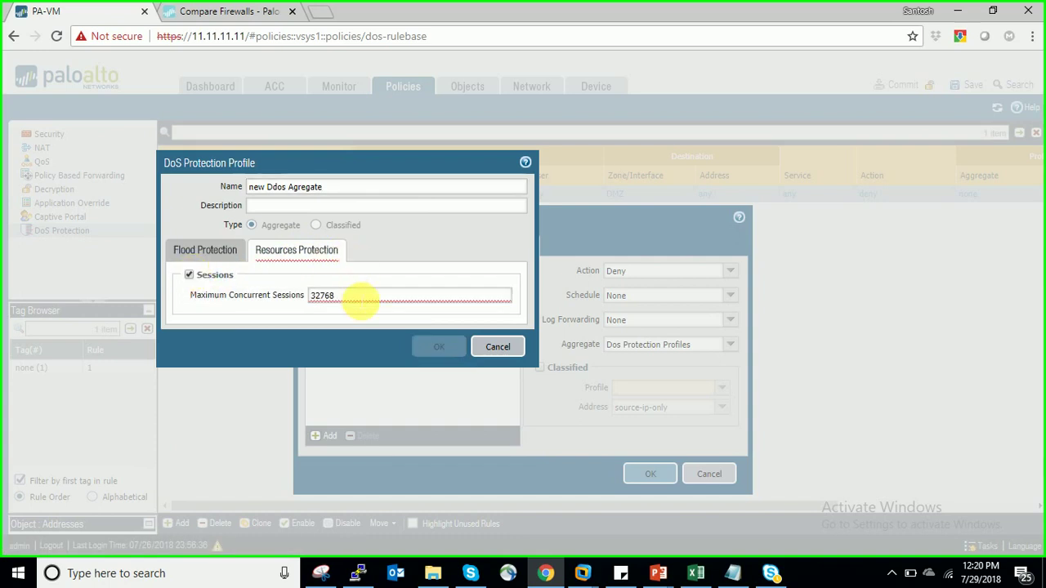
left_click(356, 299)
key("ctrl+a")
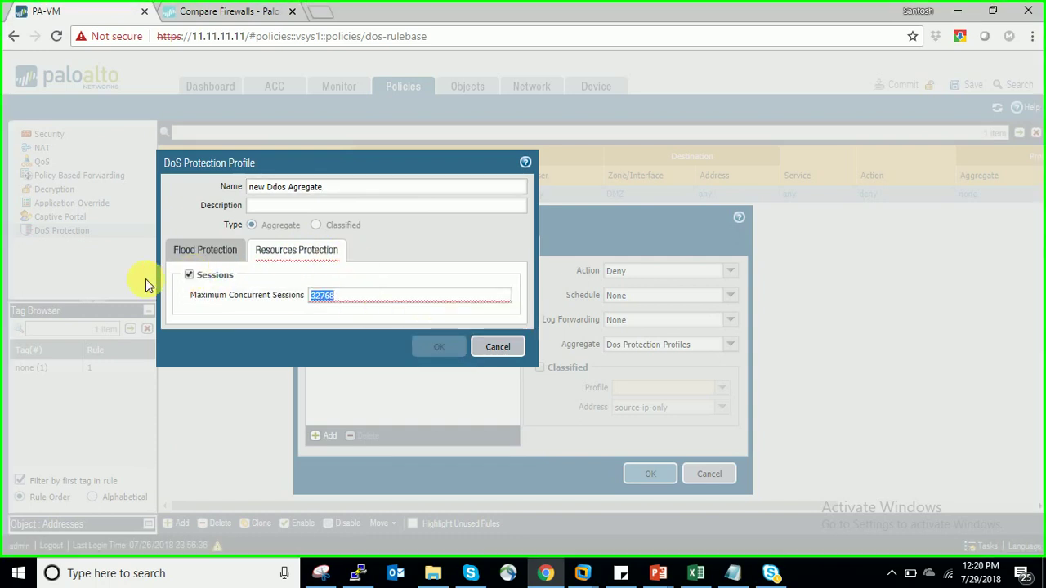
type("10")
left_click(204, 250)
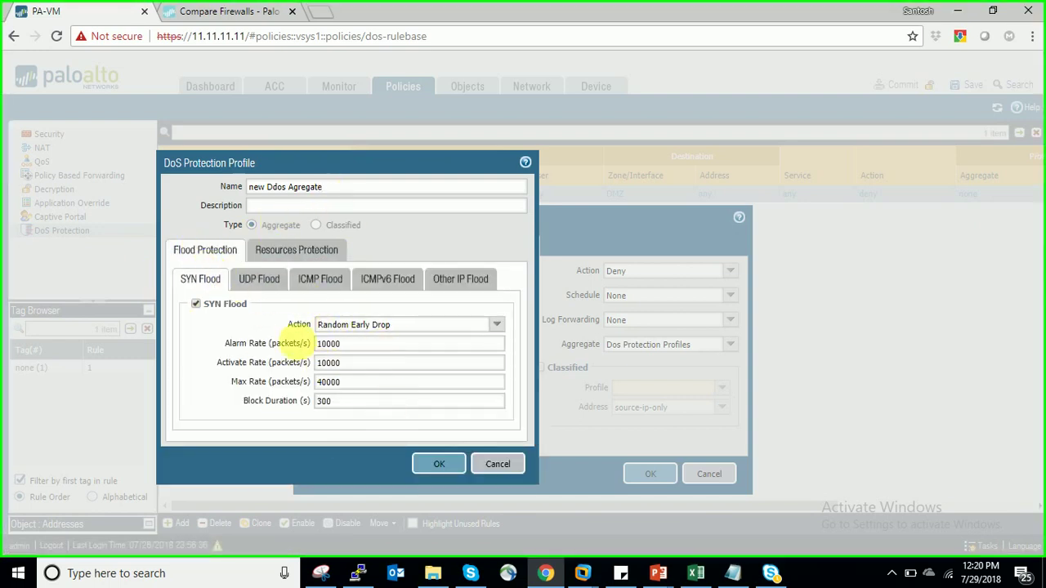
left_click(287, 250)
left_click(327, 296)
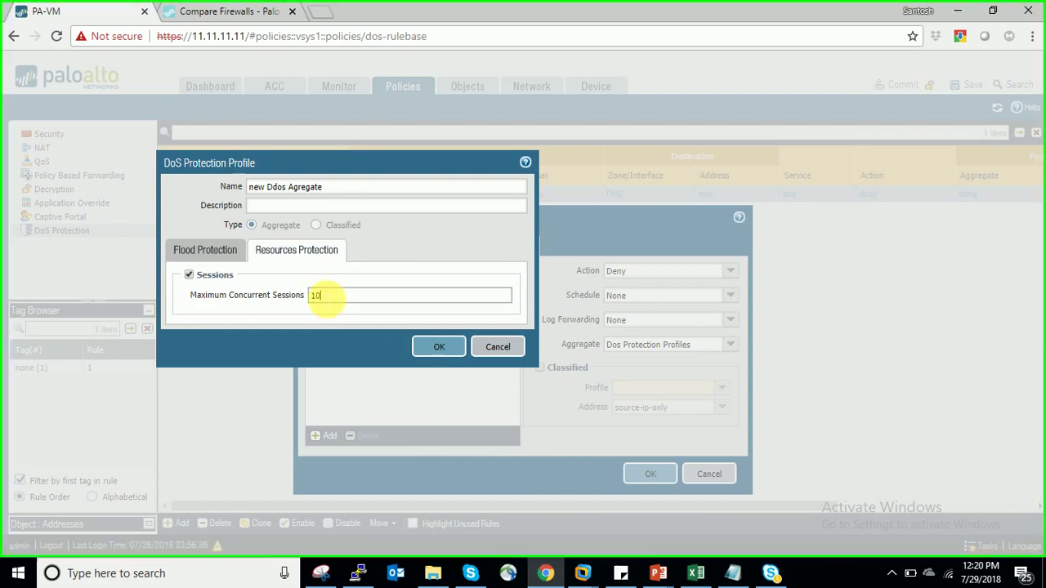
Save the new profile and the DoS rule, commit the changes and dismiss the commit status.
left_click(441, 347)
left_click(653, 474)
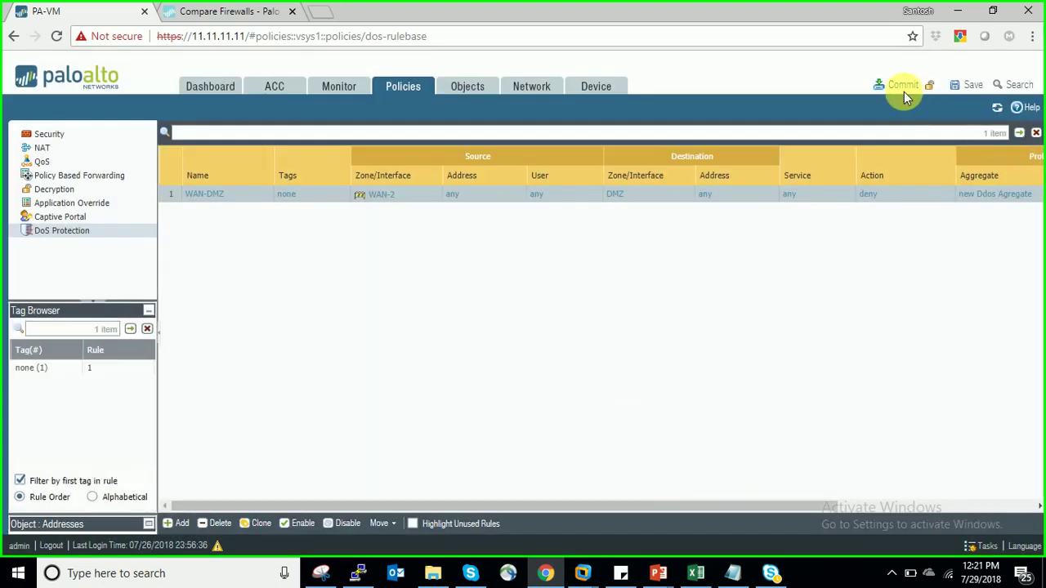
left_click(904, 91)
left_click(582, 365)
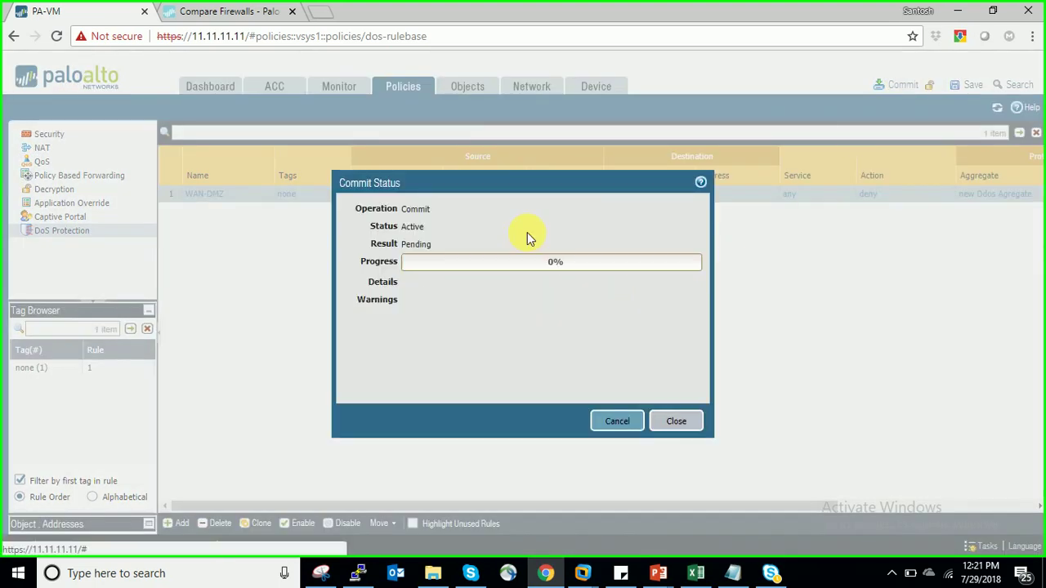
left_click(677, 420)
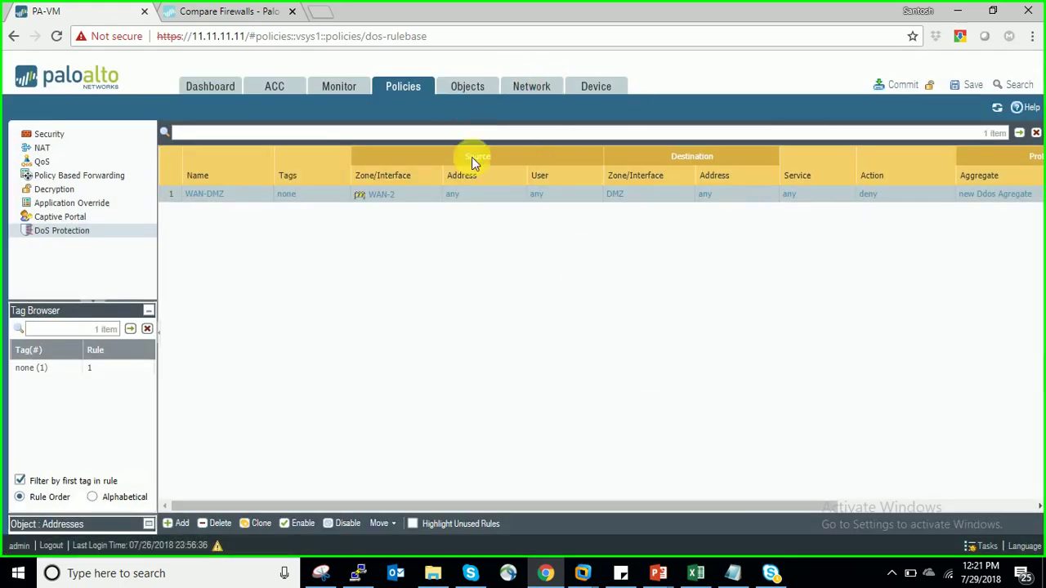
Reopen the WAN-DMZ DoS rule to review its source, destination and aggregate profile, and close it without changes.
left_click(196, 193)
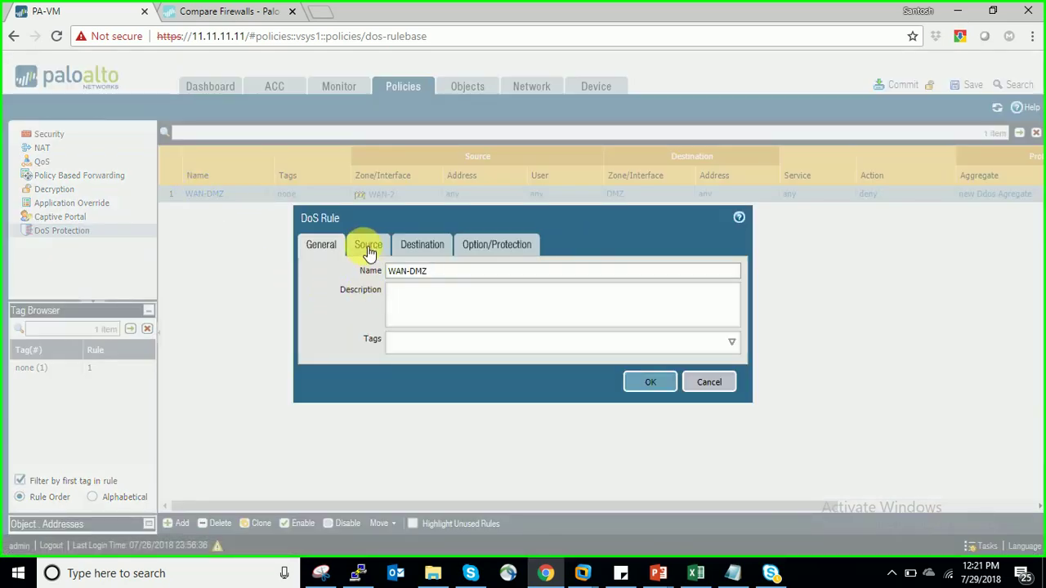
left_click(369, 249)
left_click(431, 247)
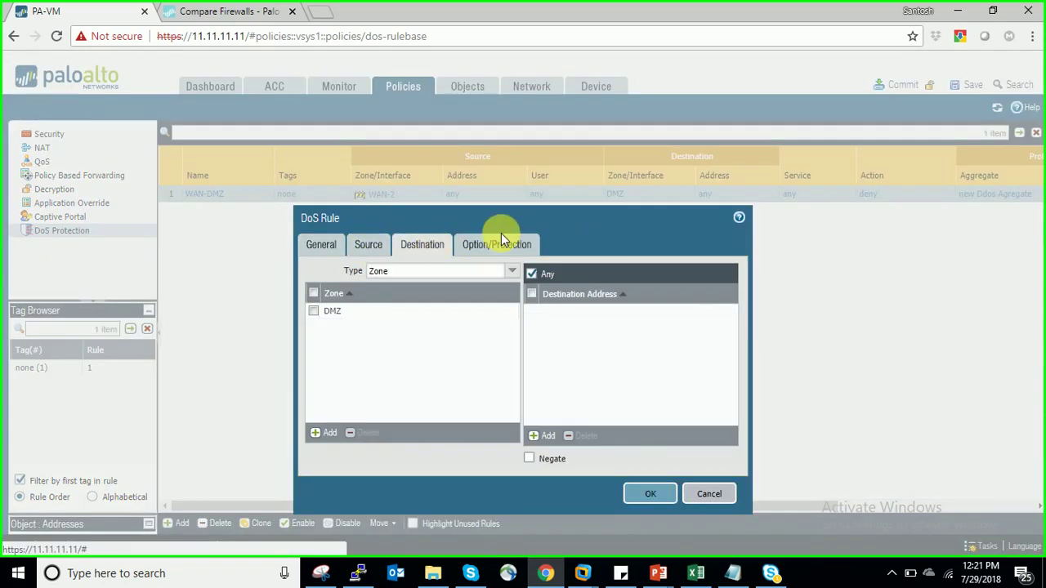
left_click(501, 242)
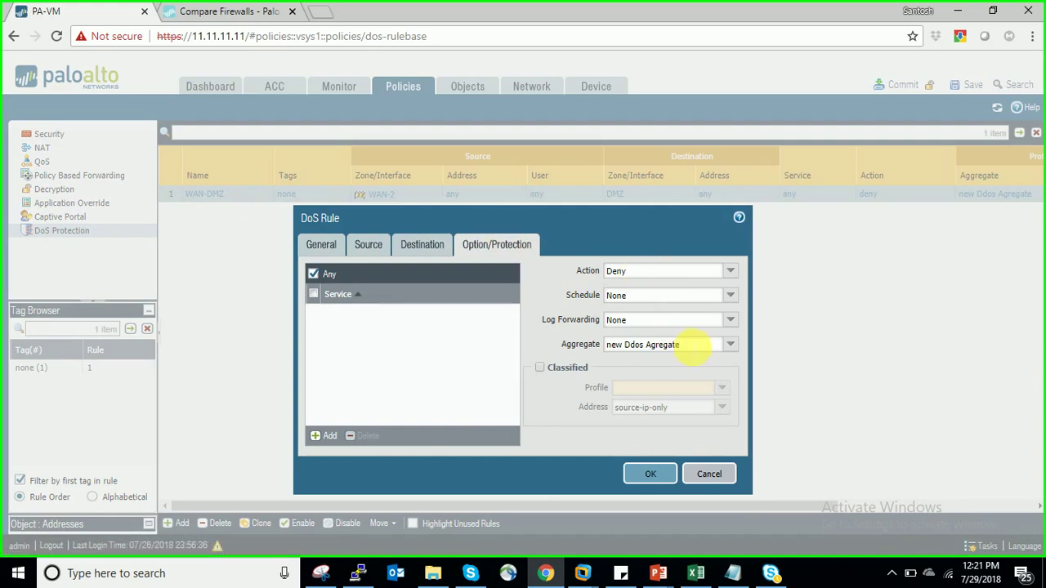
left_click(699, 347)
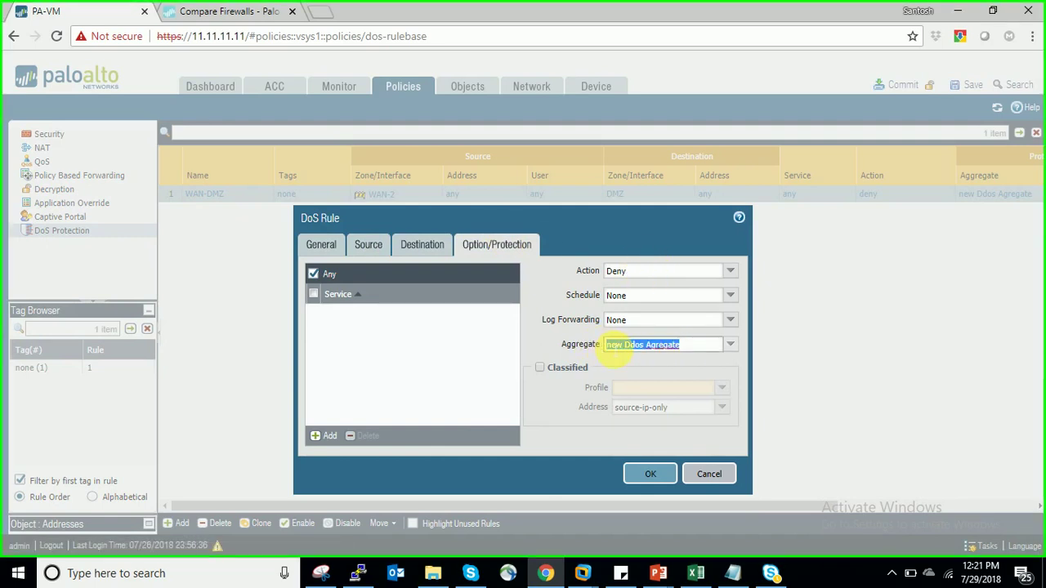
left_click_drag(614, 347, 689, 346)
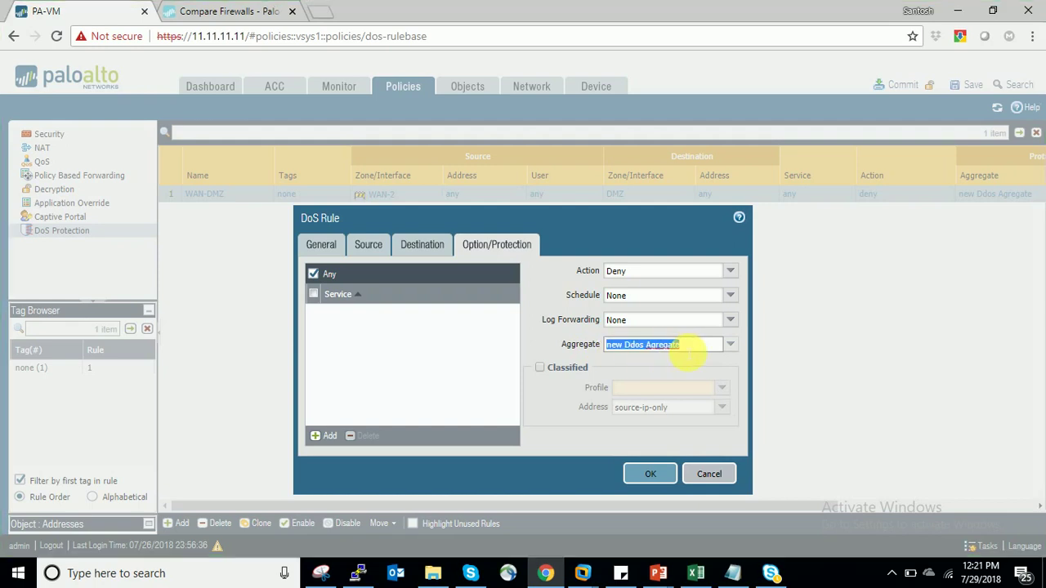
left_click(729, 481)
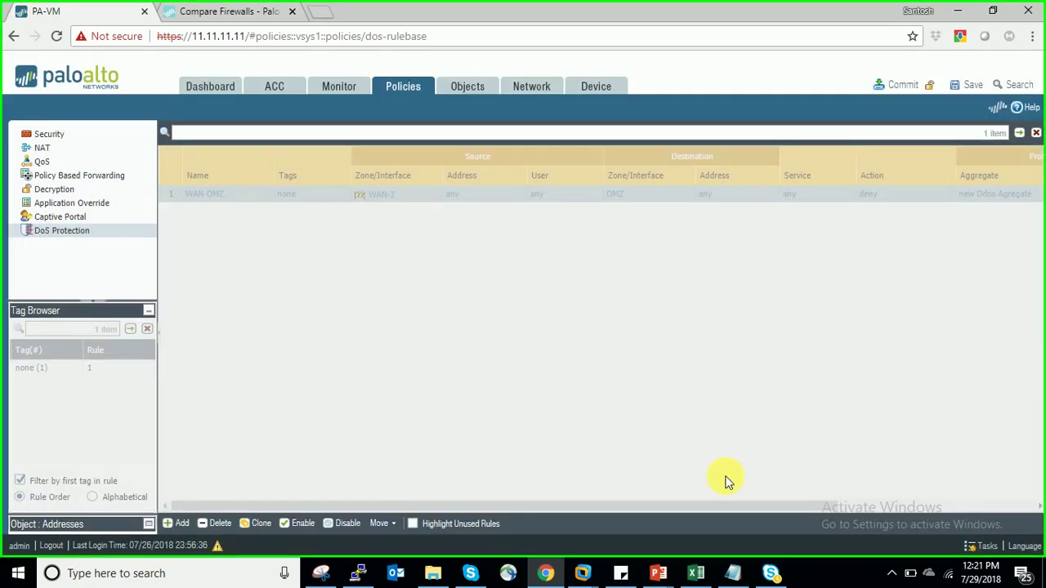
Review the SYN flood rates in the "new Ddos Agregate" profile, check the Hacker VM's ping, and close the profile without changes.
left_click(477, 86)
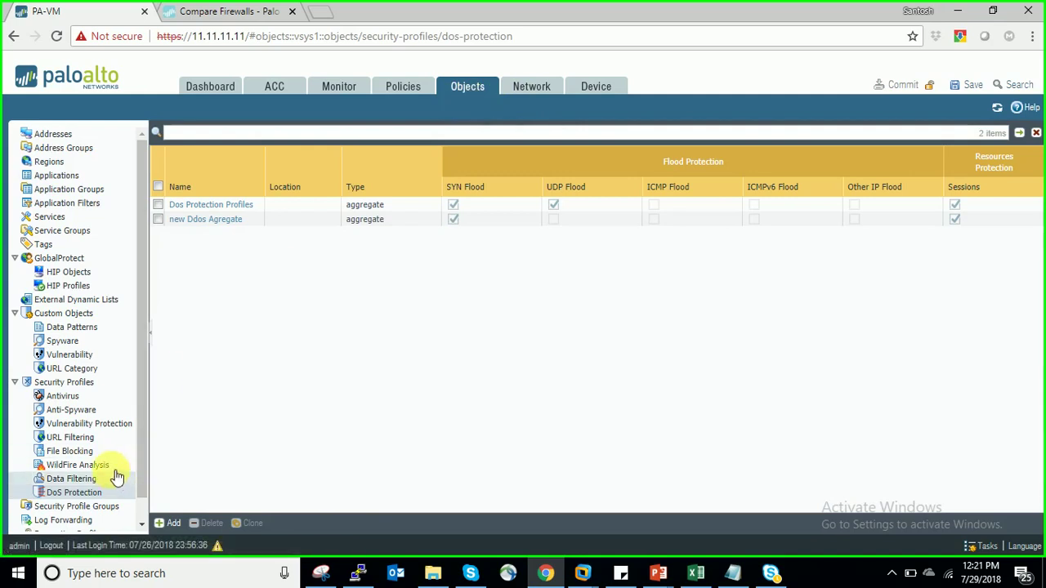
left_click(196, 219)
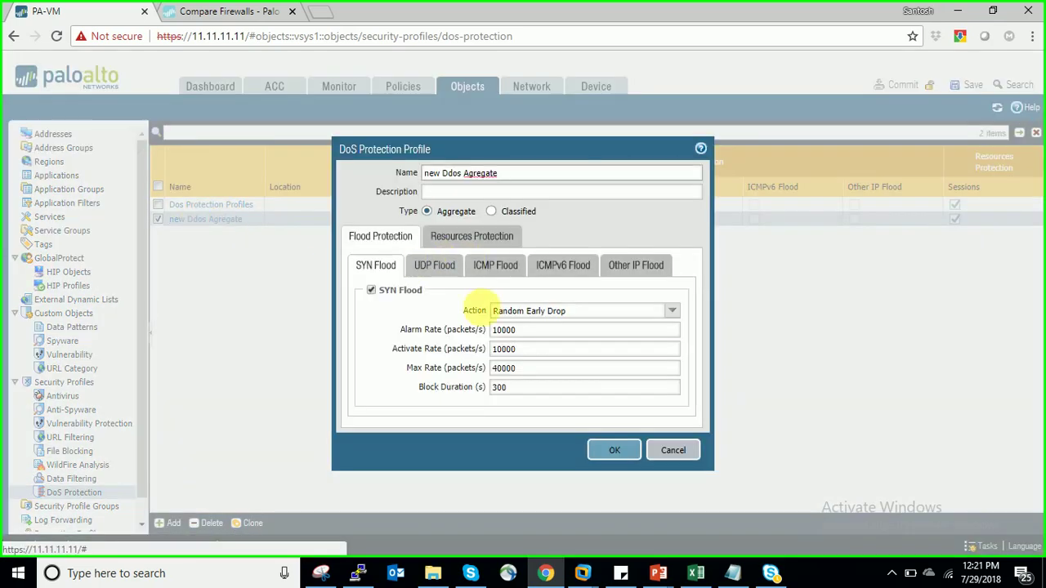
double_click(504, 331)
key("Tab")
mouse_move(580, 576)
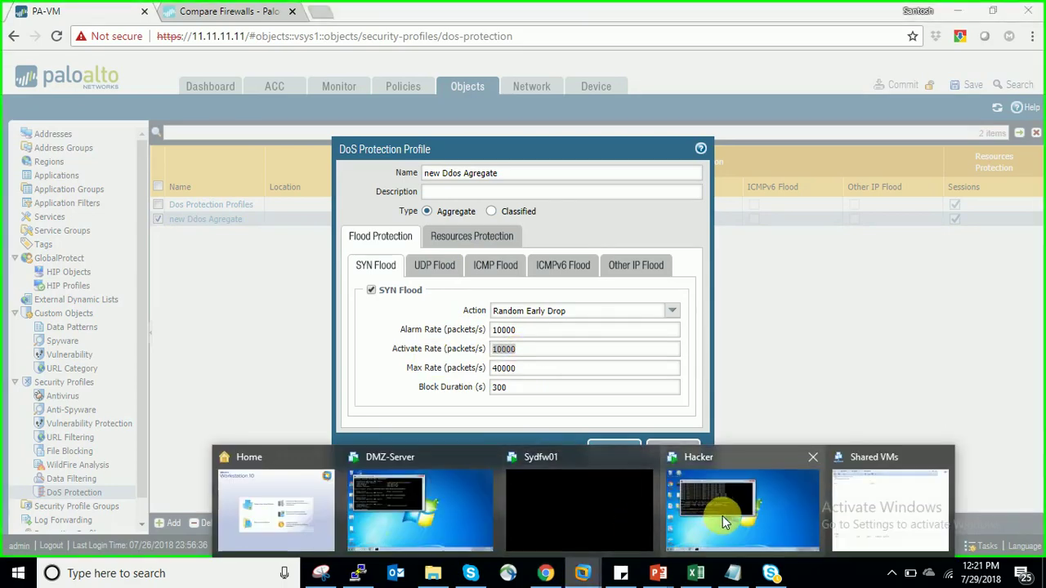
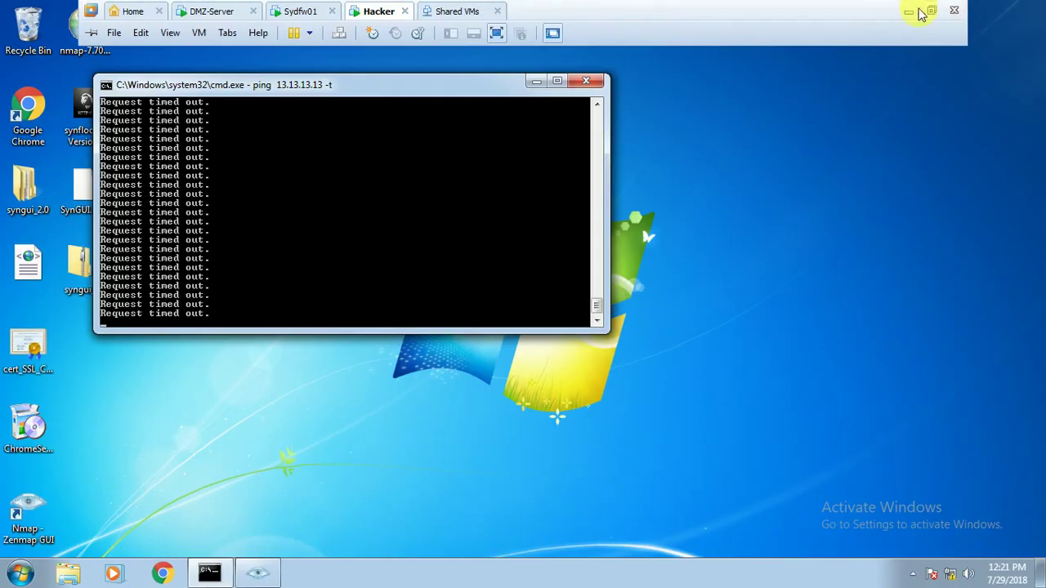
left_click(908, 11)
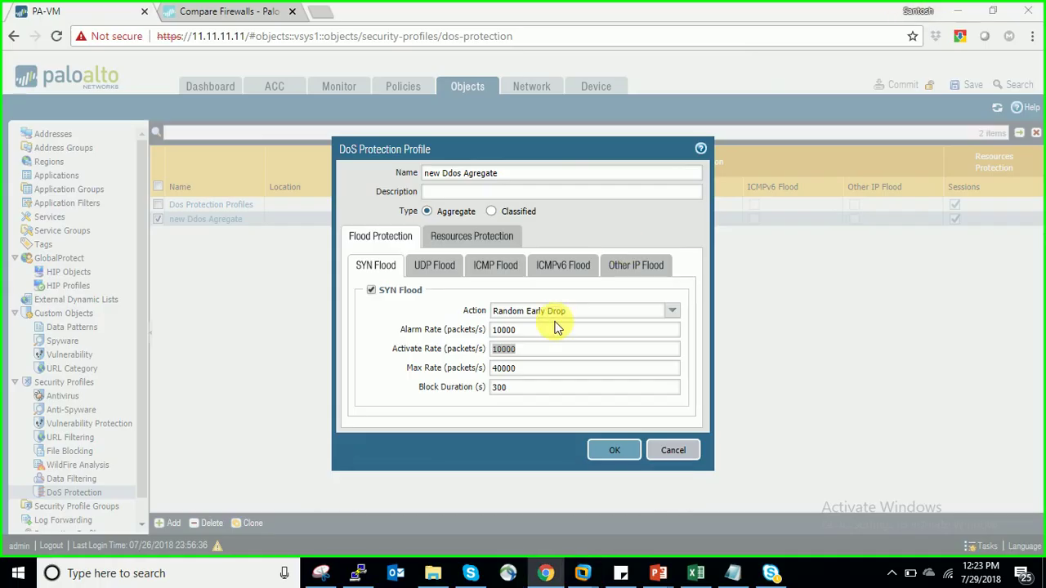
left_click(674, 450)
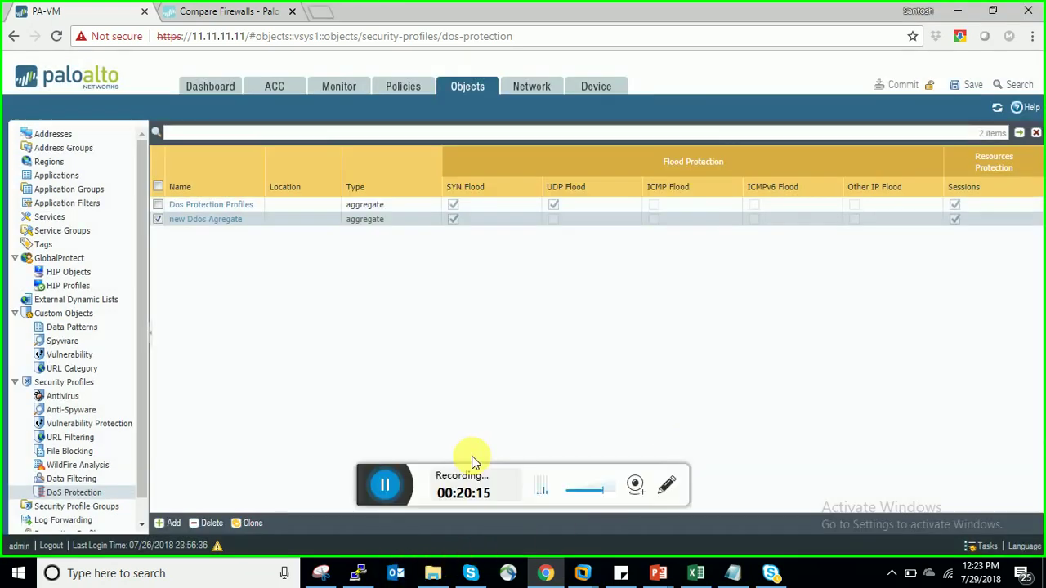
Clear all firewall sessions in PuTTY with "clear session all", and restart the continuous ping to 13.13.13.13 on the Hacker VM.
left_click(358, 572)
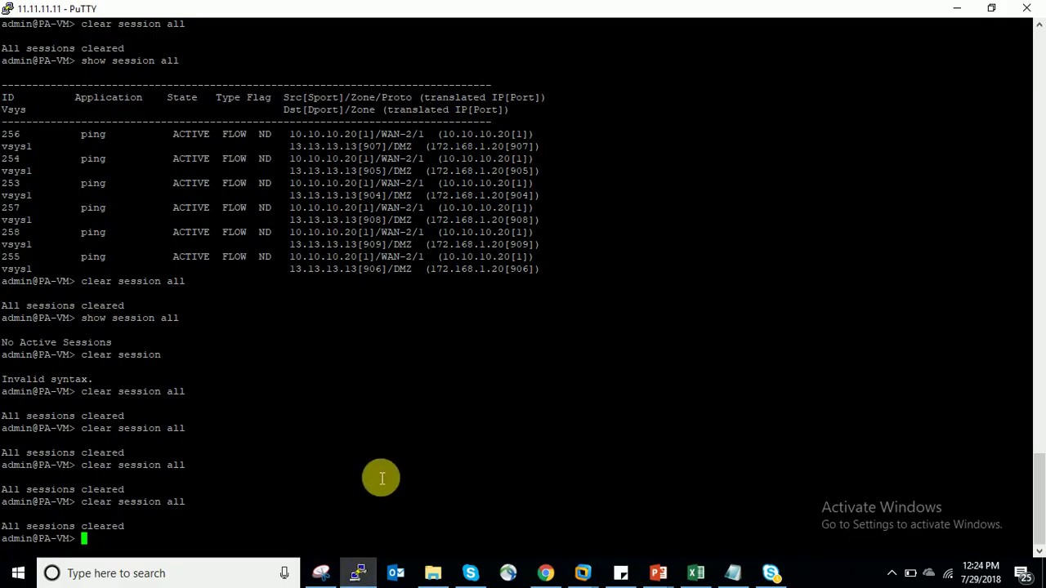
key("Return")
left_click(583, 573)
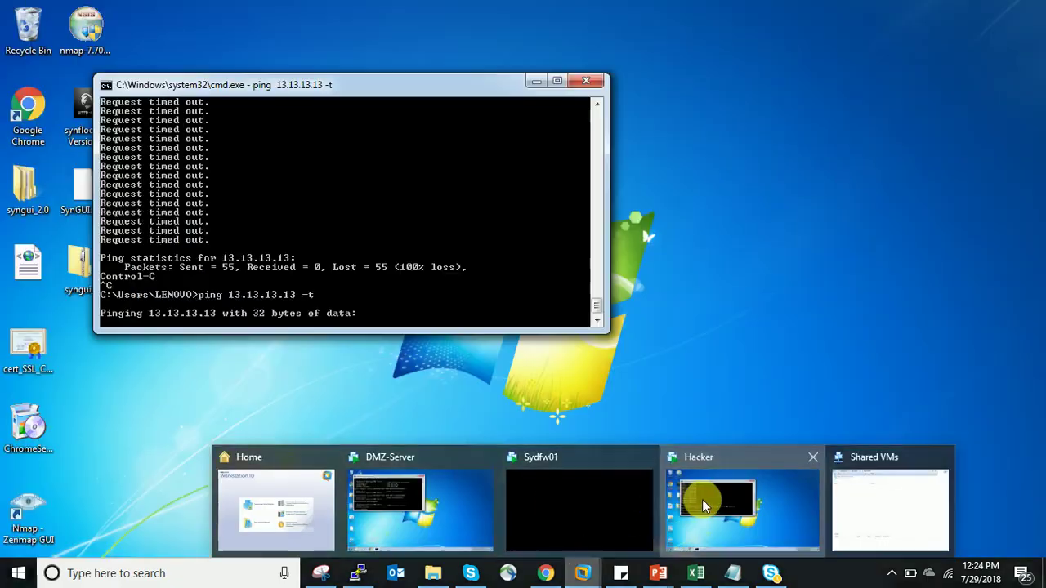
left_click(702, 500)
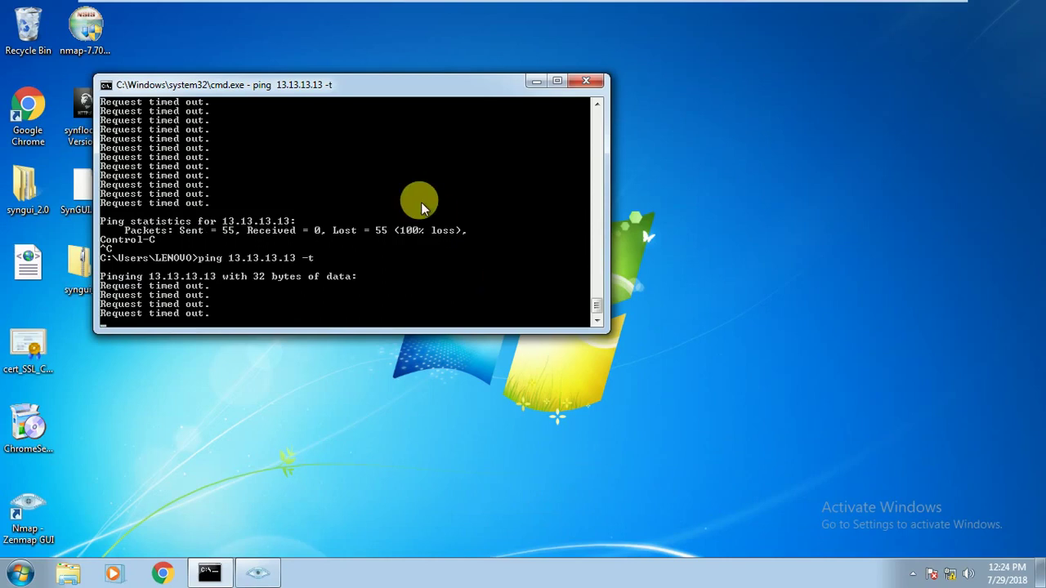
key("ctrl+c")
type("c")
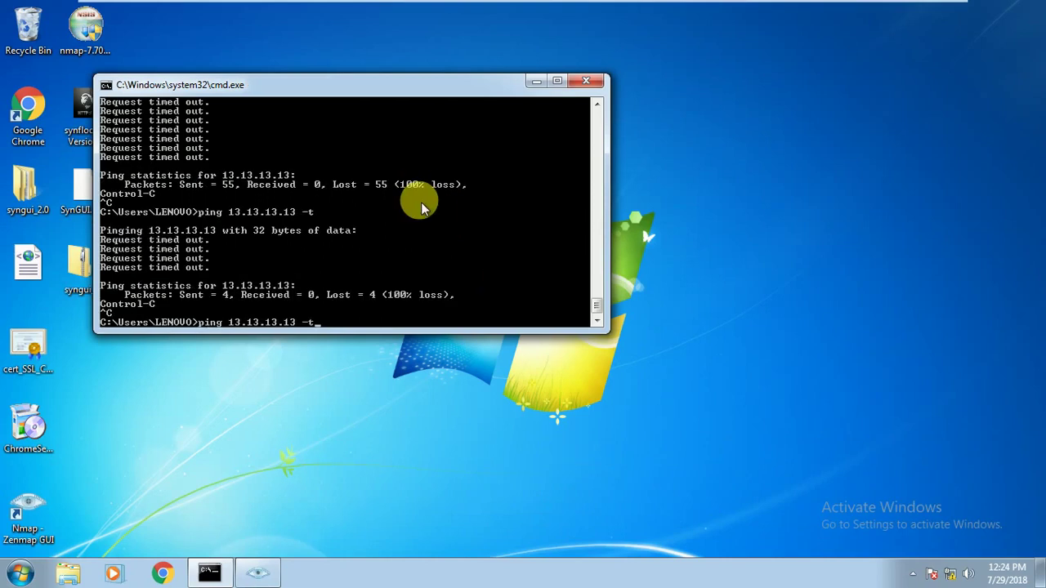
key("Return")
mouse_move(602, 7)
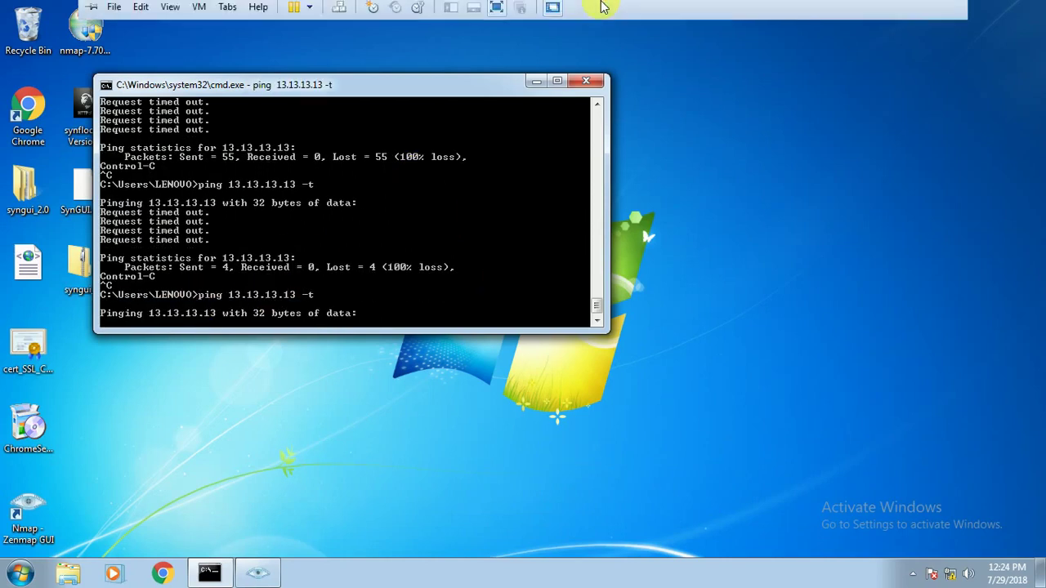
left_click(911, 9)
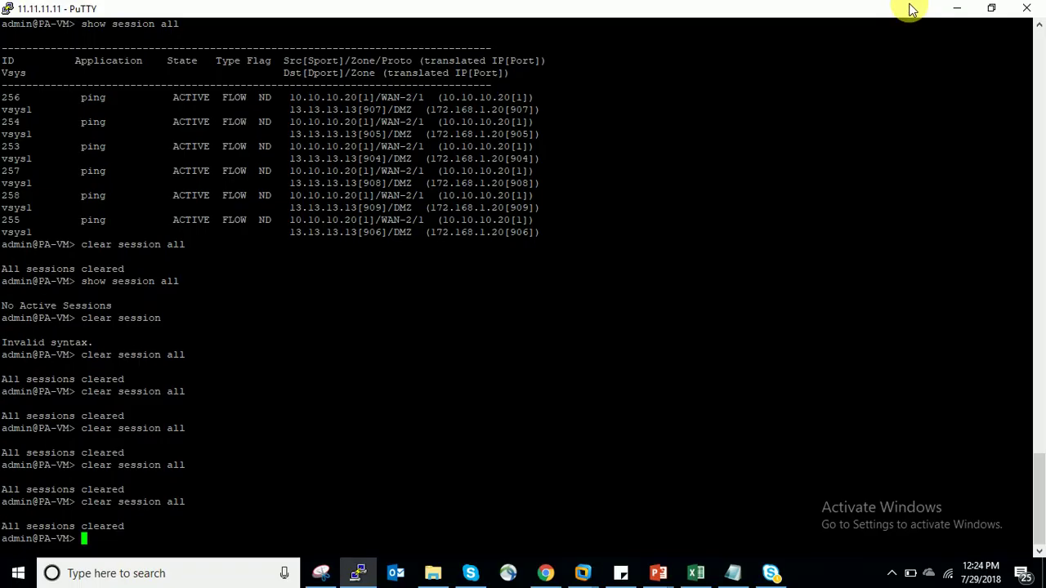
Switch to Chrome, set the WAN-DMZ DoS rule's action to Protect, check its aggregate profile, and save the rule.
left_click(531, 574)
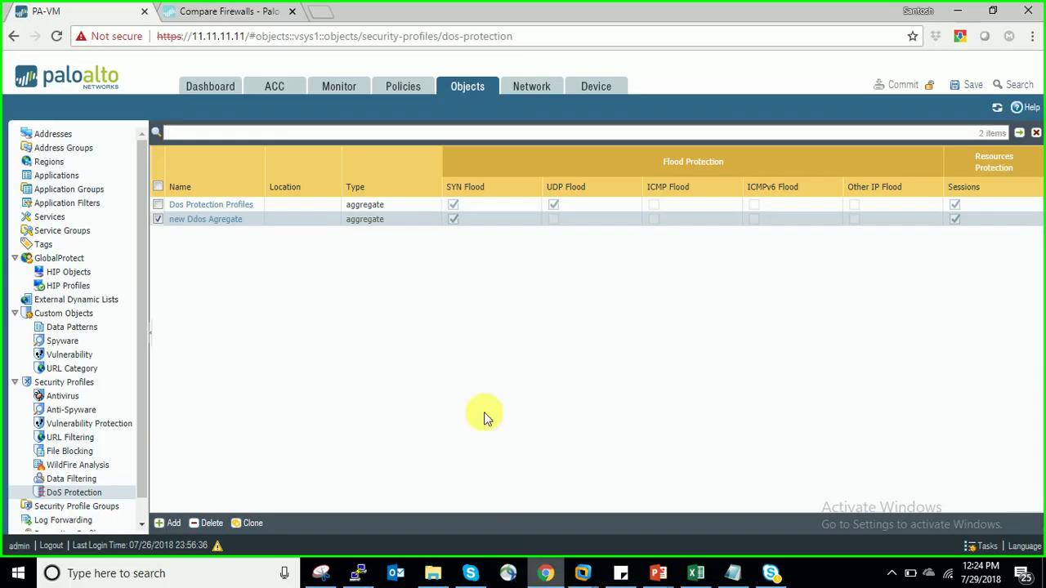
left_click(406, 88)
left_click(206, 193)
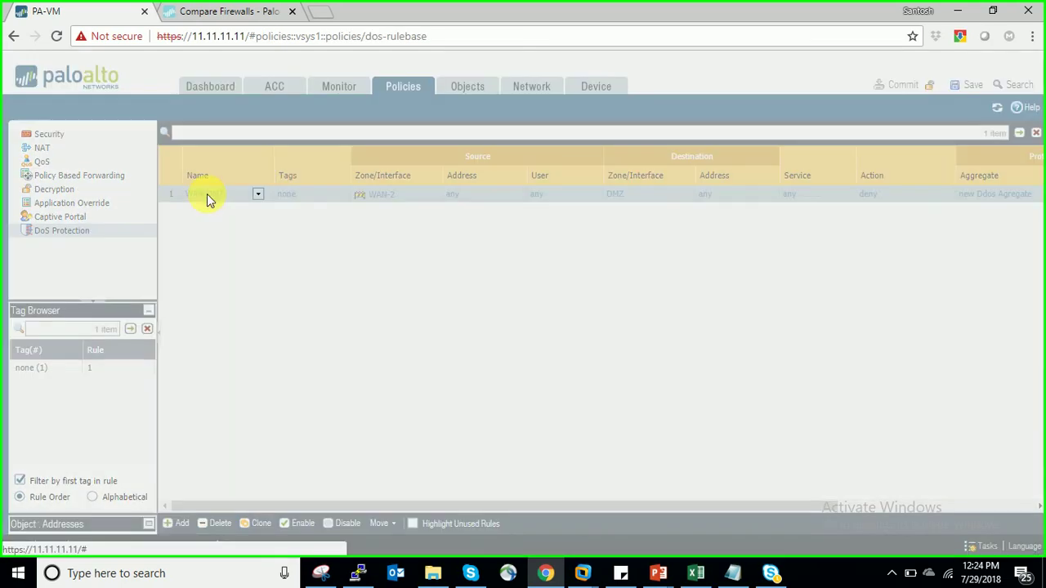
left_click(484, 244)
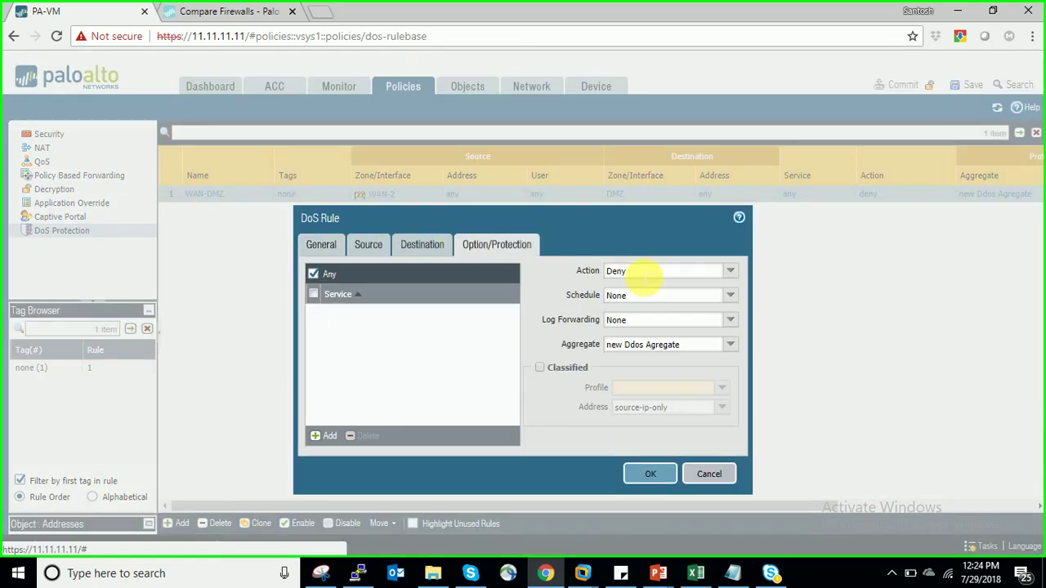
left_click(740, 270)
left_click(620, 317)
key("Tab")
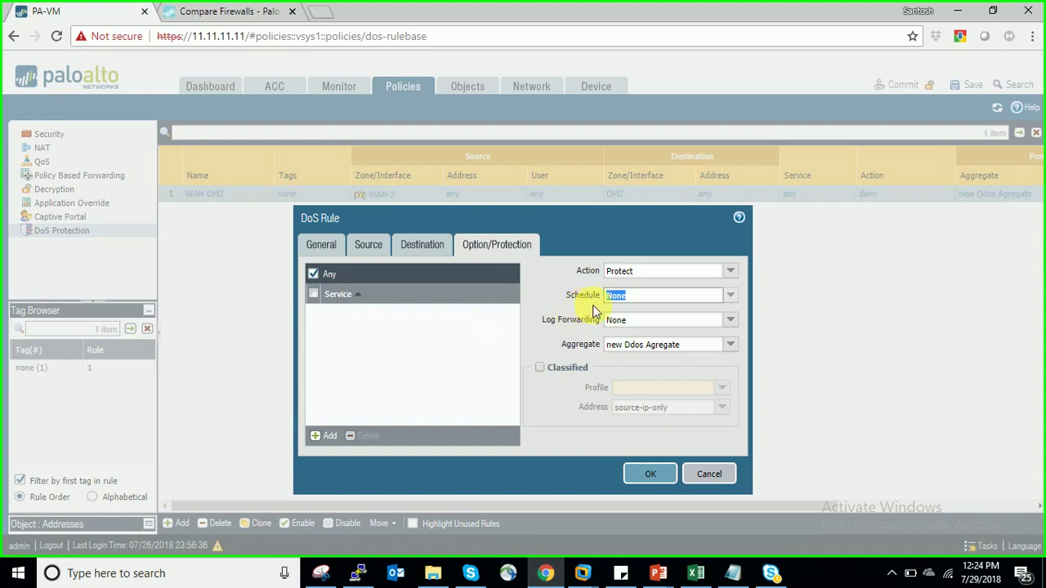
left_click(678, 345)
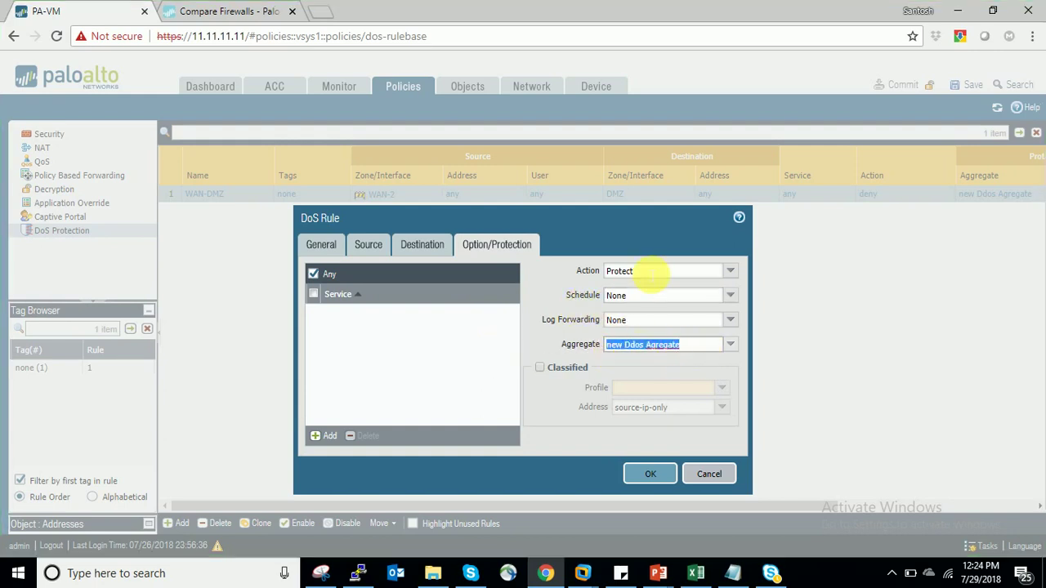
left_click_drag(646, 273, 620, 279)
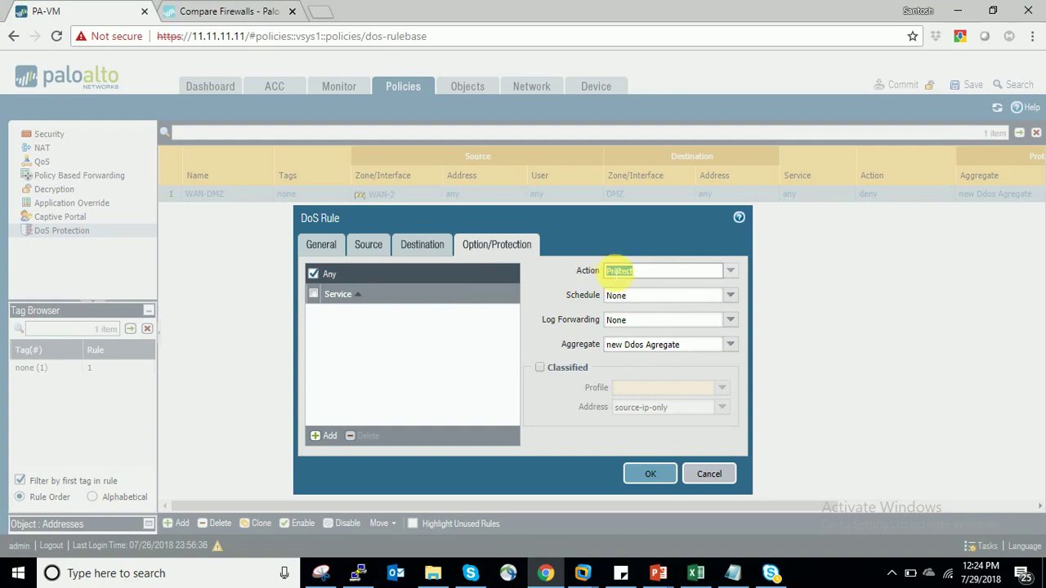
left_click(651, 479)
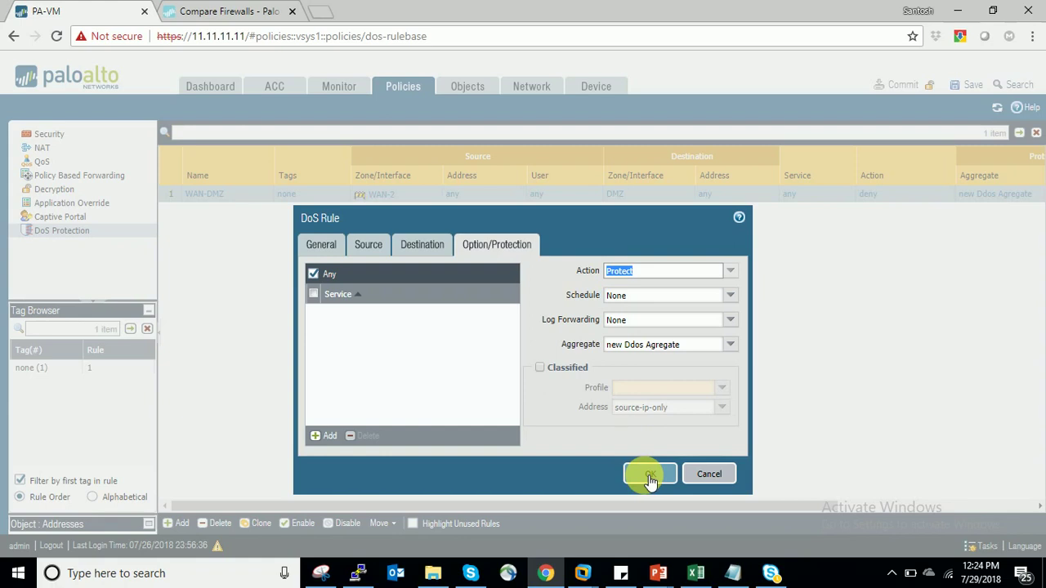
left_click(649, 478)
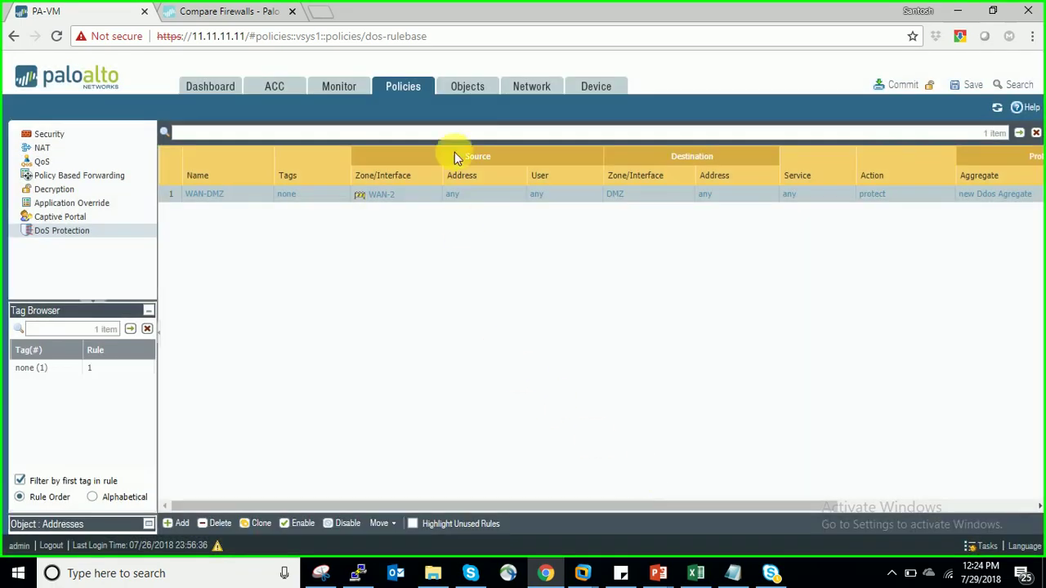
In the "new Ddos Agregate" profile, set the SYN flood alarm rate to 100, activate rate to 120 and max rate to 130 packets/s.
left_click(464, 81)
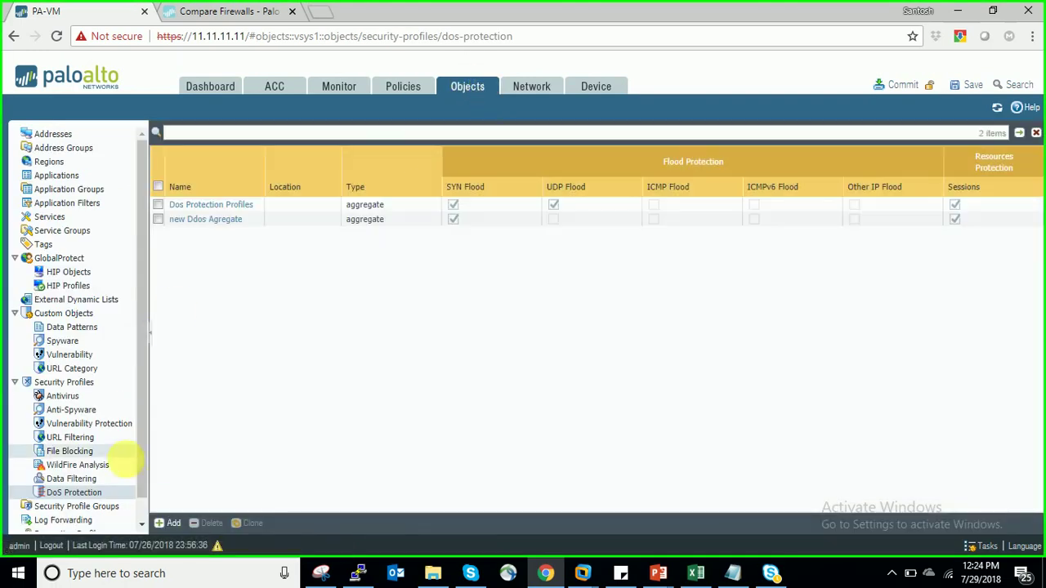
left_click(78, 492)
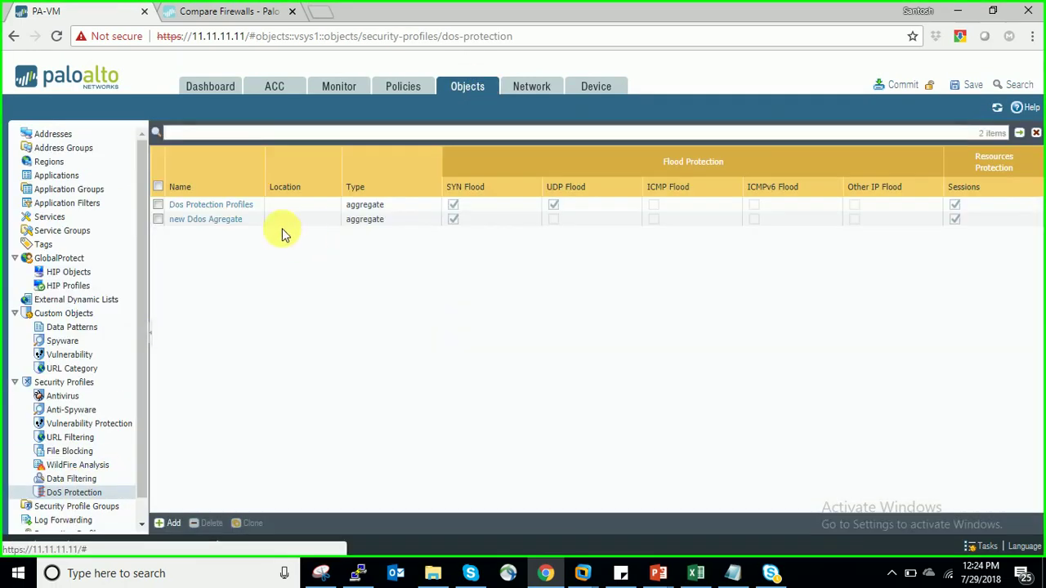
left_click(210, 220)
double_click(530, 330)
type("100")
key("Tab")
type("120")
key("Tab")
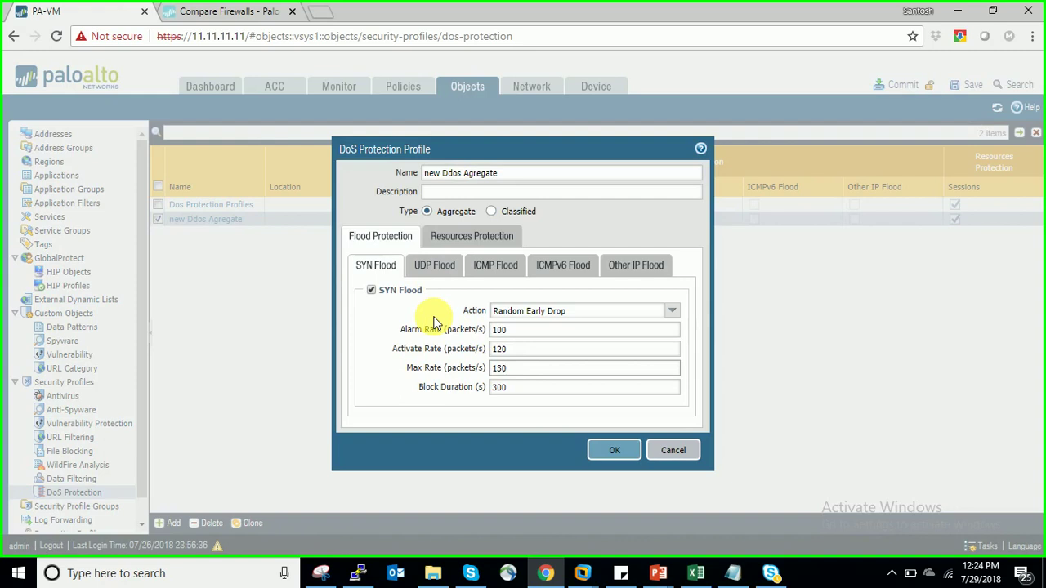
type("130")
double_click(528, 330)
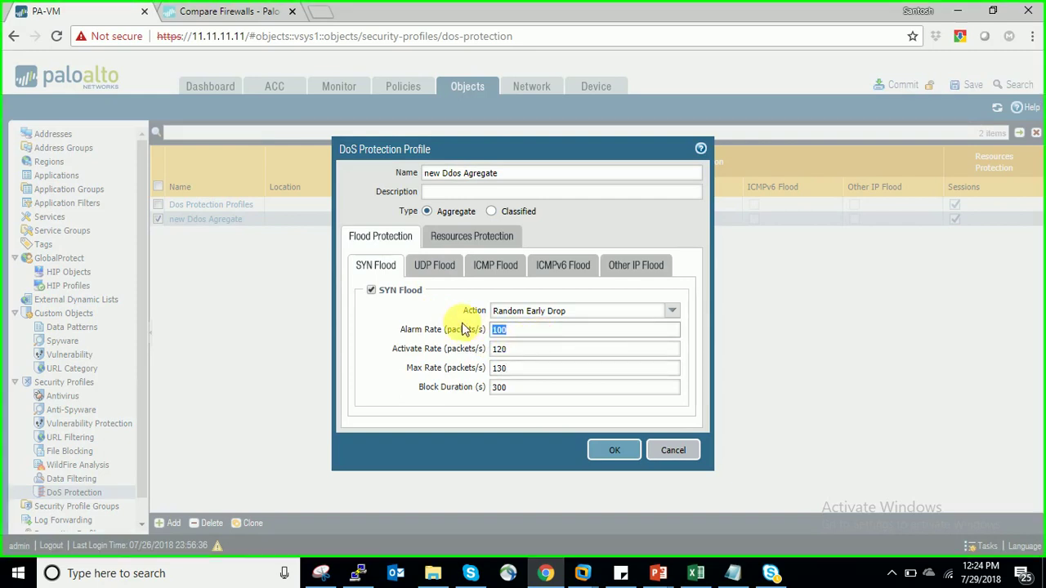
double_click(518, 349)
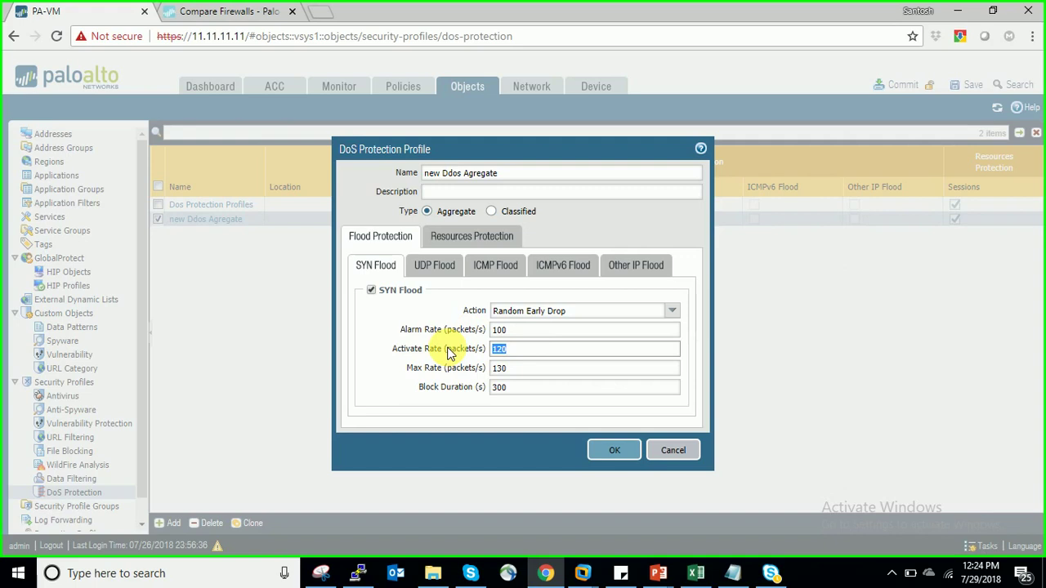
double_click(532, 369)
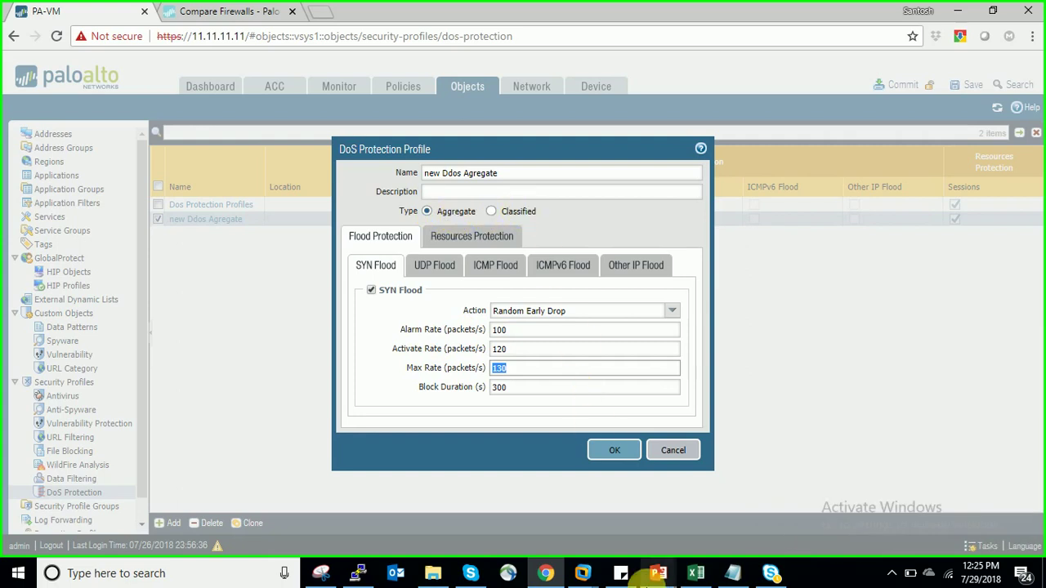
Switch to the Excel workbook to look at the host diagram, and return to Chrome.
left_click(695, 574)
left_click(586, 381)
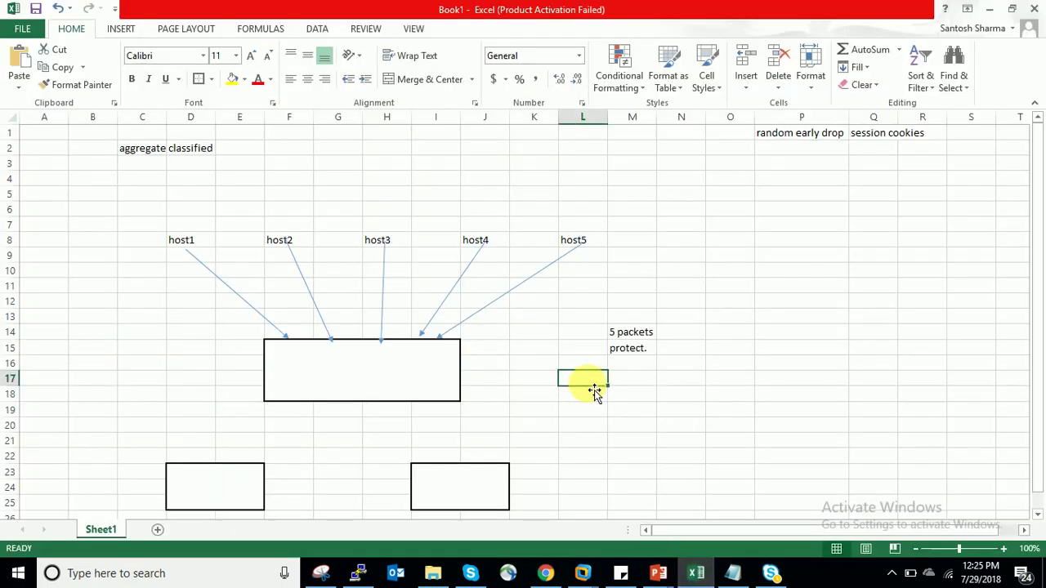
left_click(545, 573)
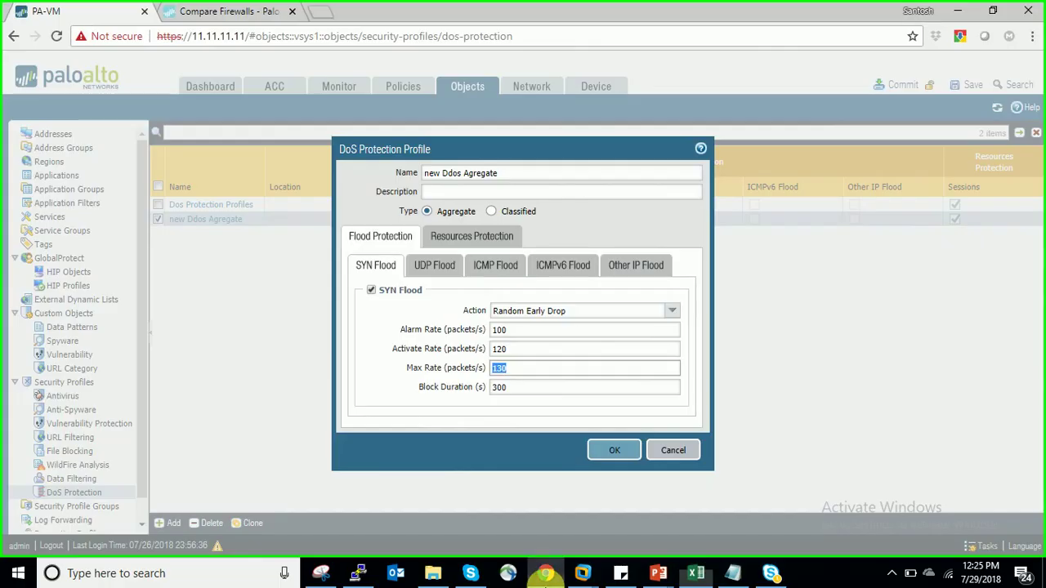
Expand the PA-850 specifications on the Compare Firewalls page, examine its maximum sessions, and open a new browser tab.
left_click(250, 8)
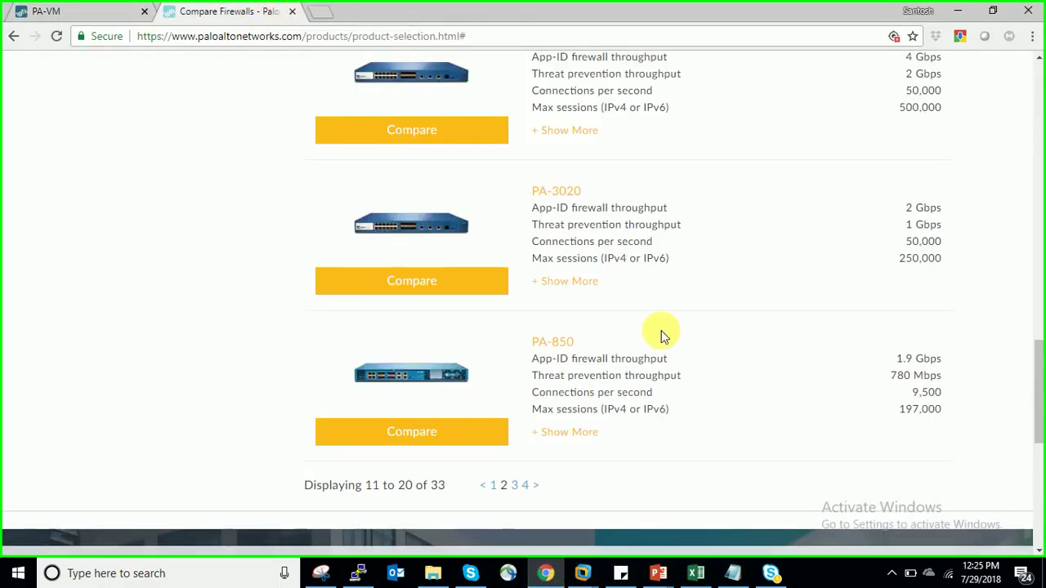
scroll(621, 397, "down", 1)
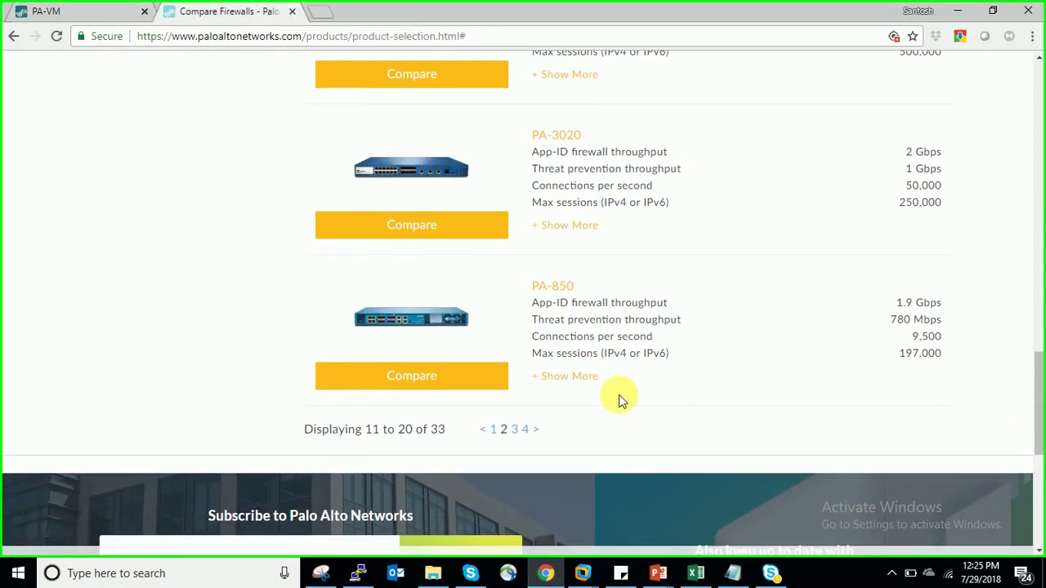
left_click(579, 382)
left_click_drag(1040, 104, 1036, 280)
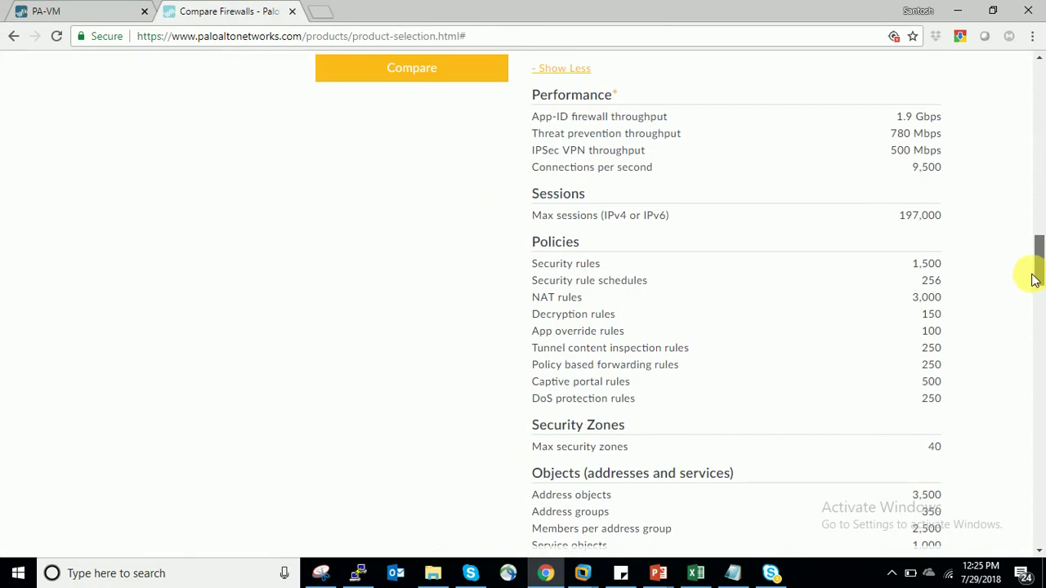
double_click(932, 215)
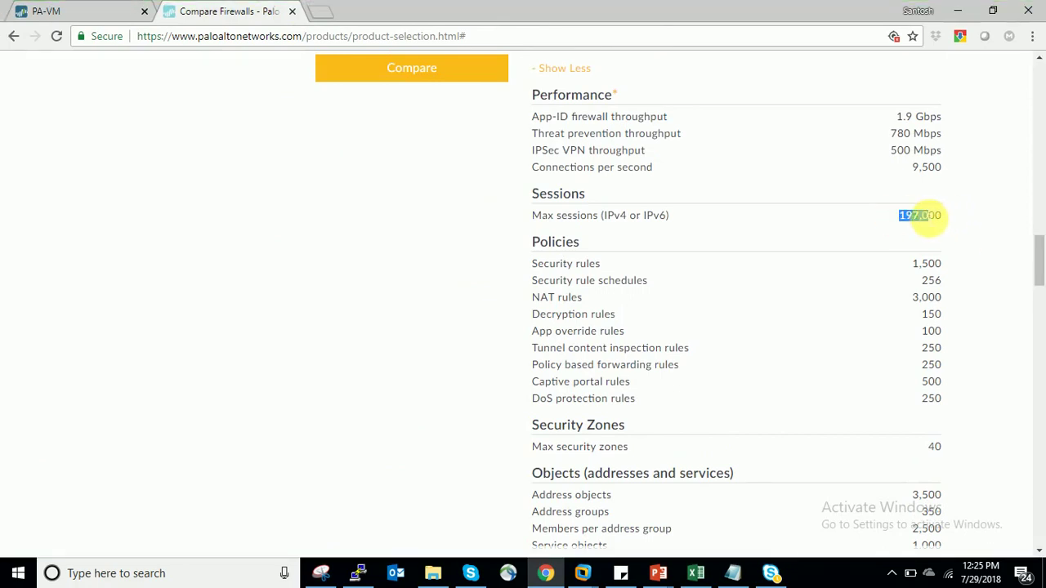
left_click(946, 218)
double_click(926, 215)
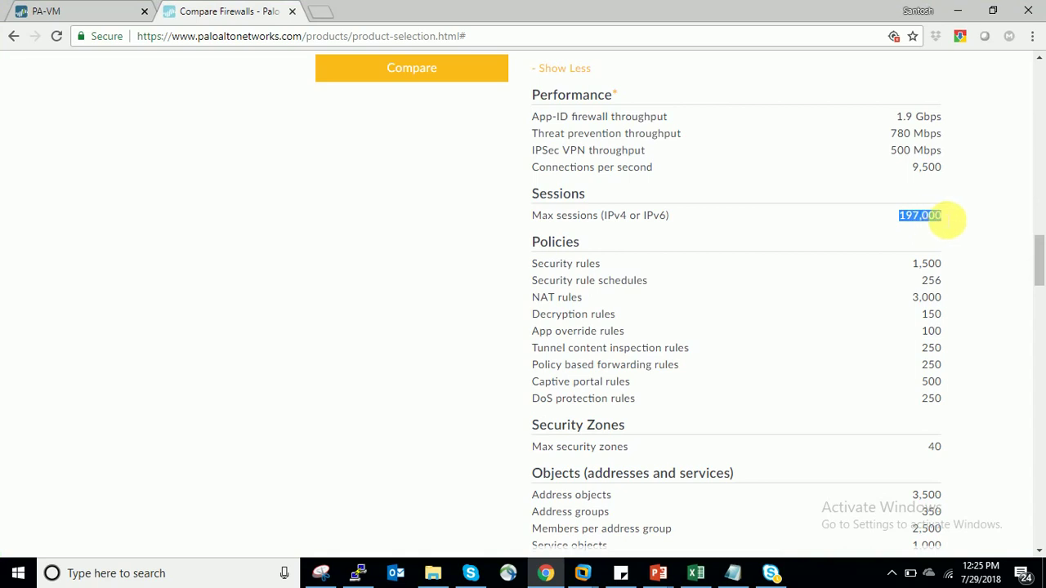
left_click(942, 217)
left_click_drag(941, 212, 940, 218)
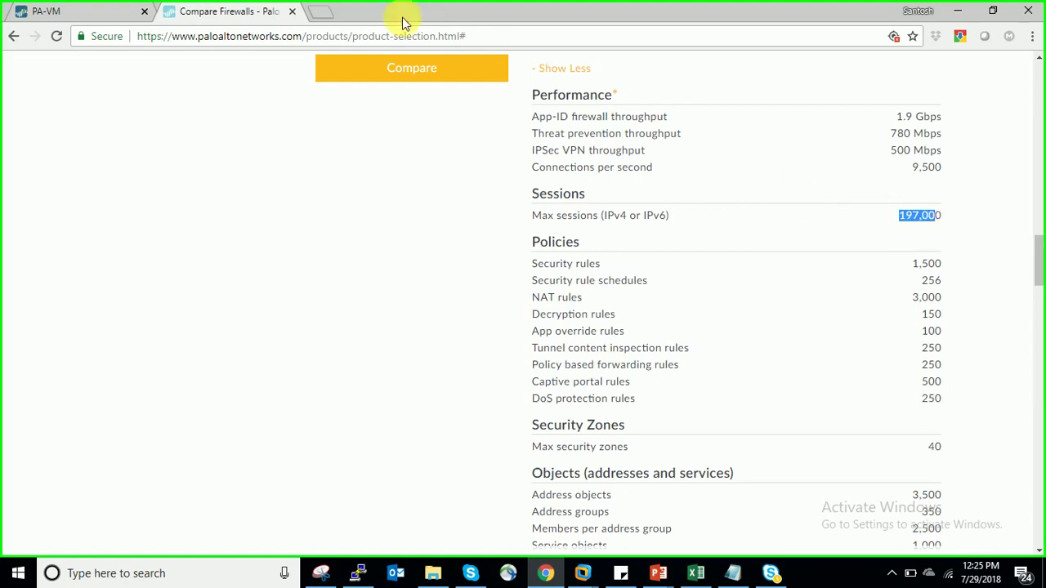
left_click(323, 10)
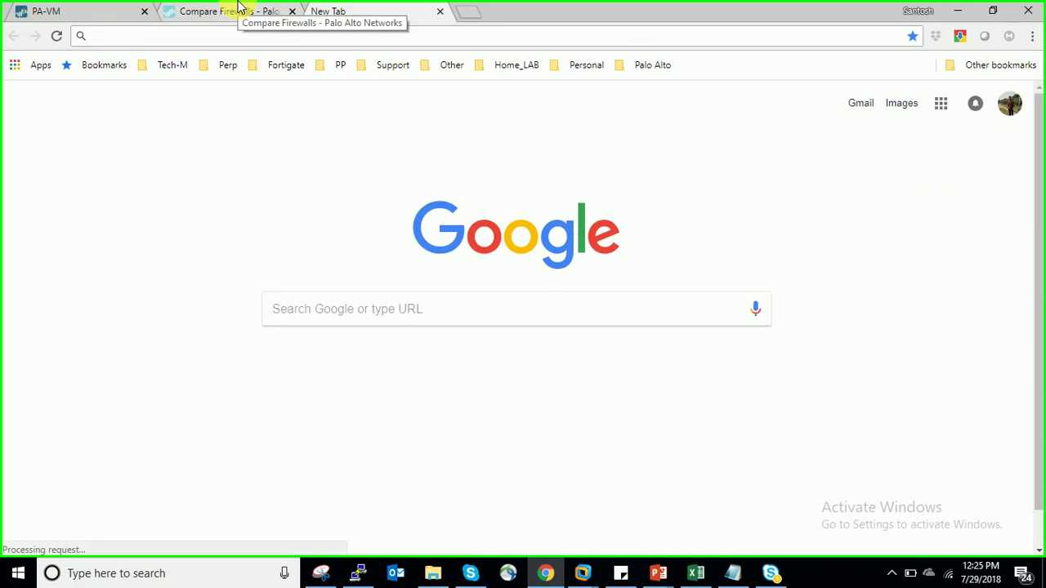
Search Google in the new tab for "difference between aggregate and classified palo alto ddos".
left_click(238, 10)
left_click(325, 8)
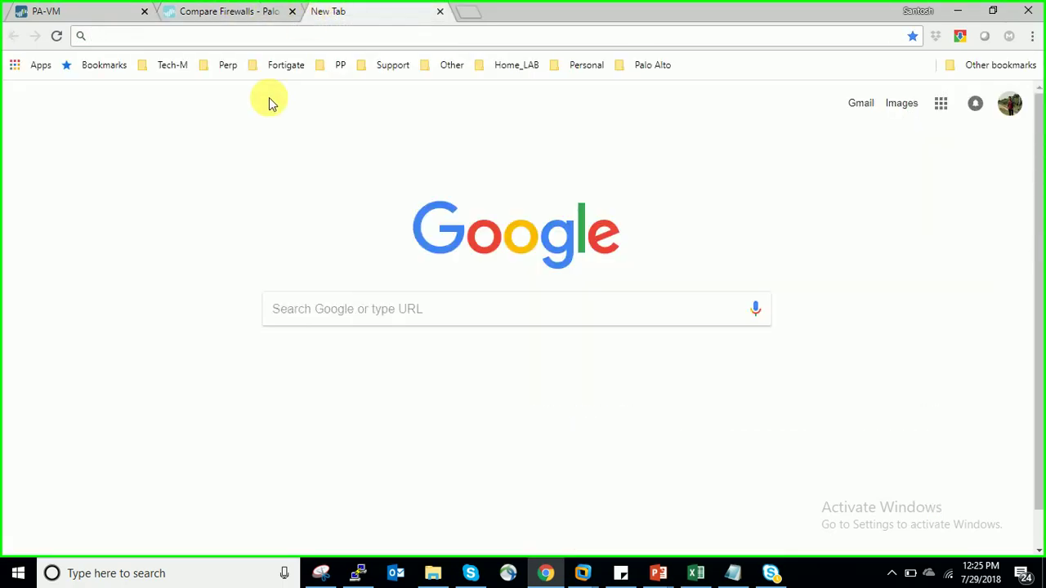
type("difference")
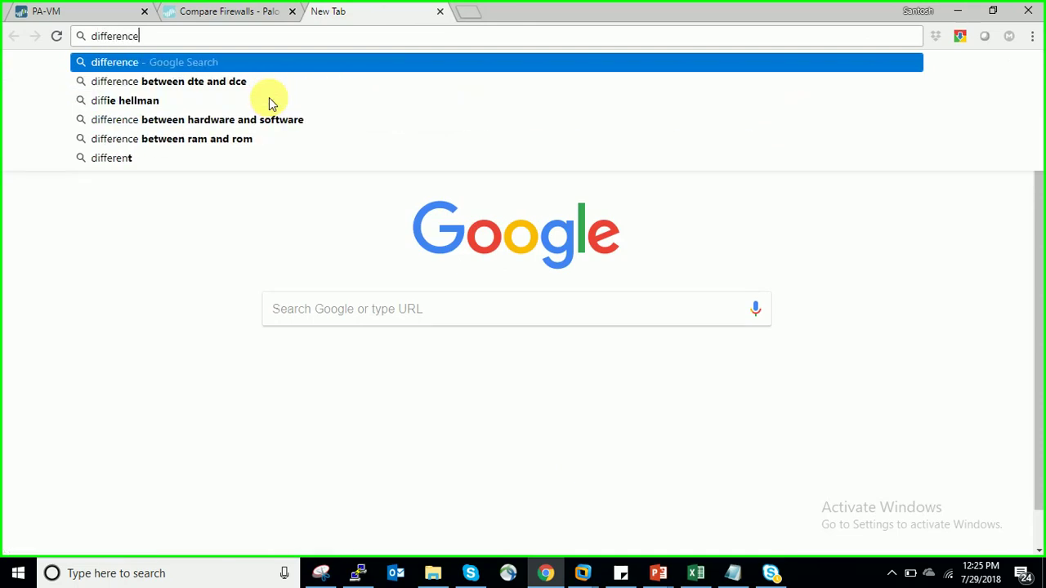
type(" between ")
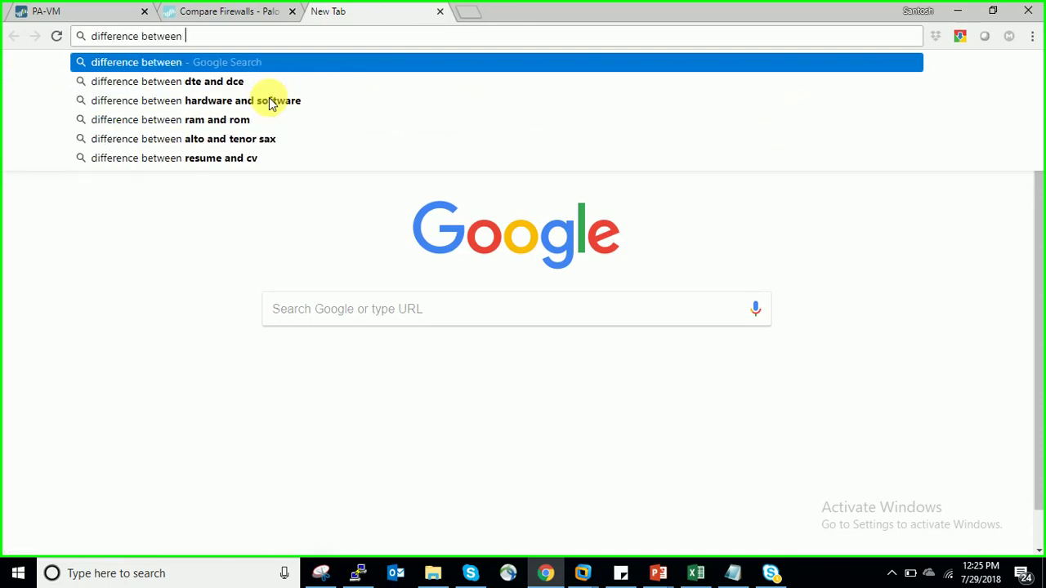
type("aggr")
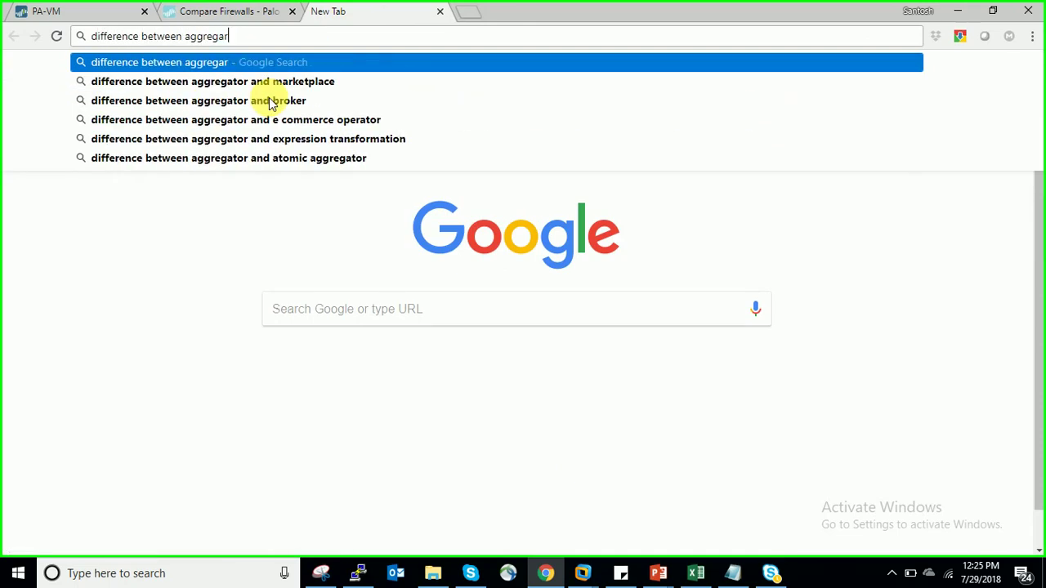
type("egate and classified")
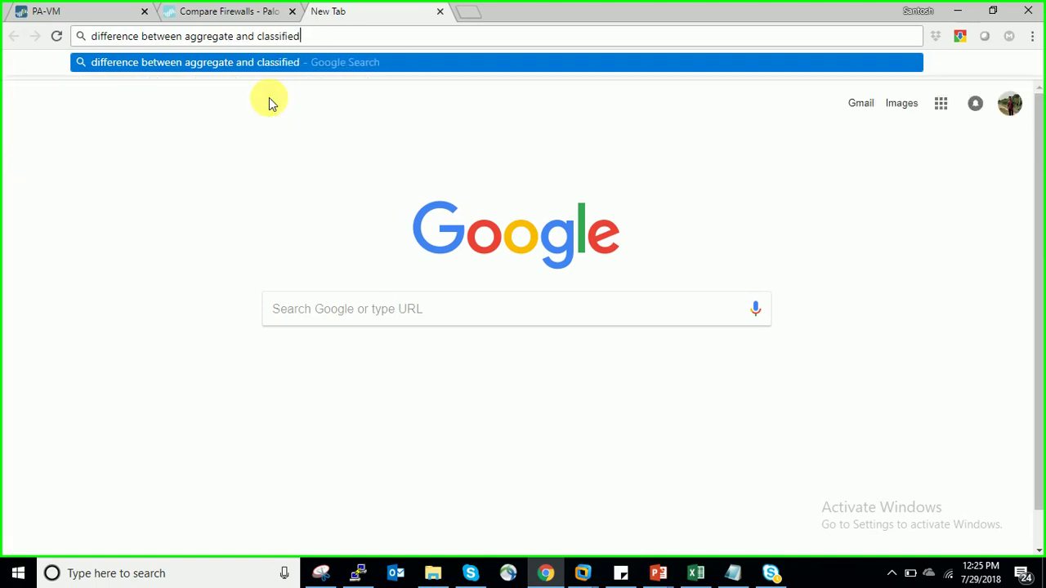
type(" palo alto dd")
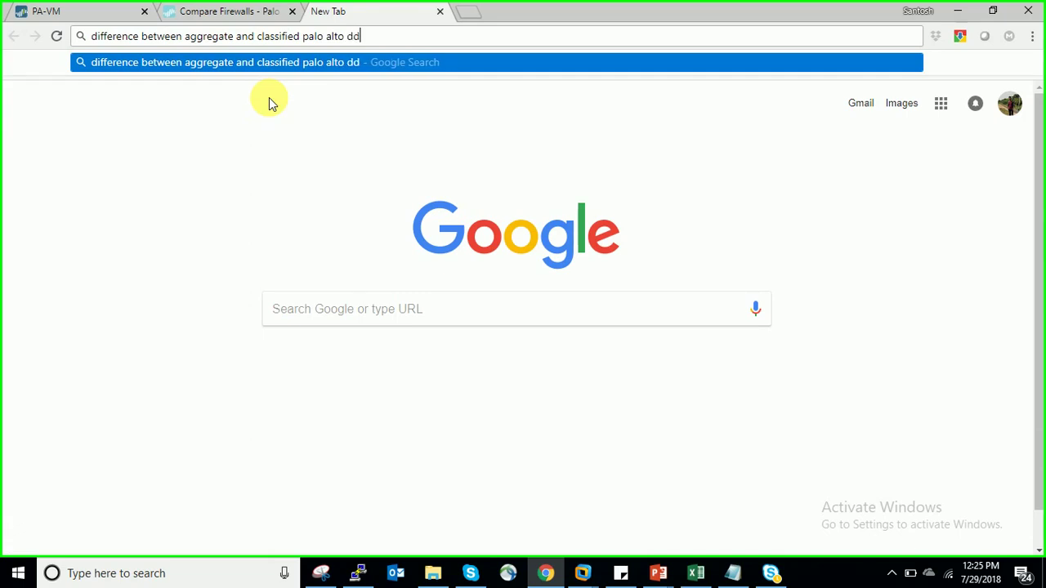
type("os")
key("Return")
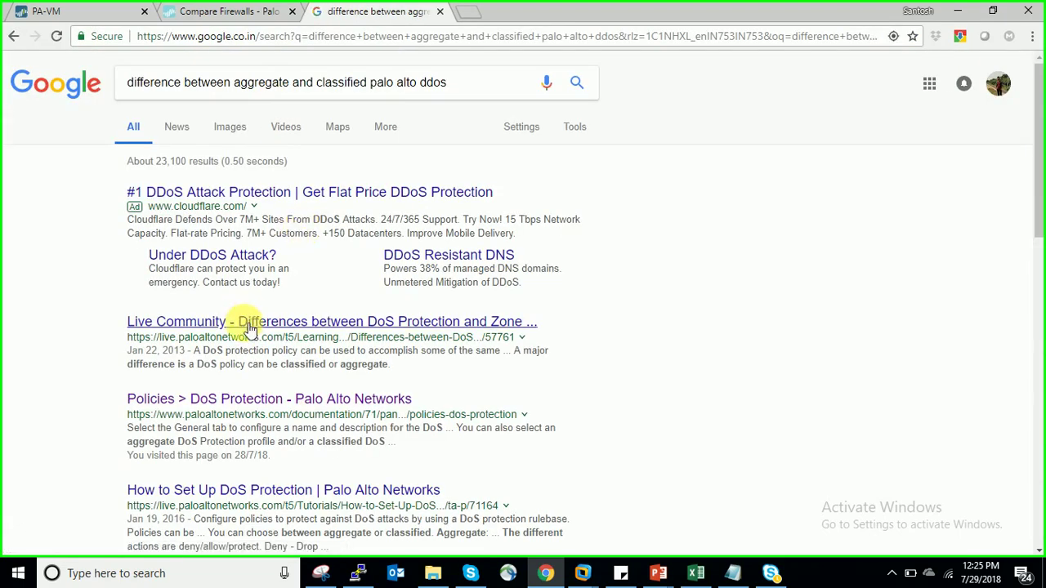
Open the Live Community result on differences between DoS Protection and Zone Protection in its own tab and bring up its key differences.
middle_click(245, 330)
left_click_drag(1042, 147, 1028, 80)
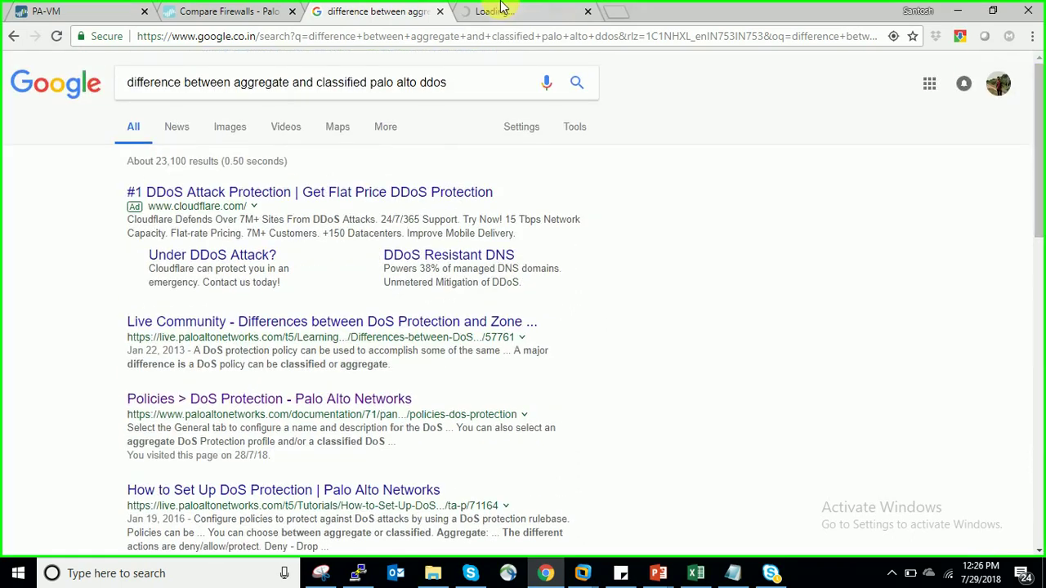
left_click(500, 10)
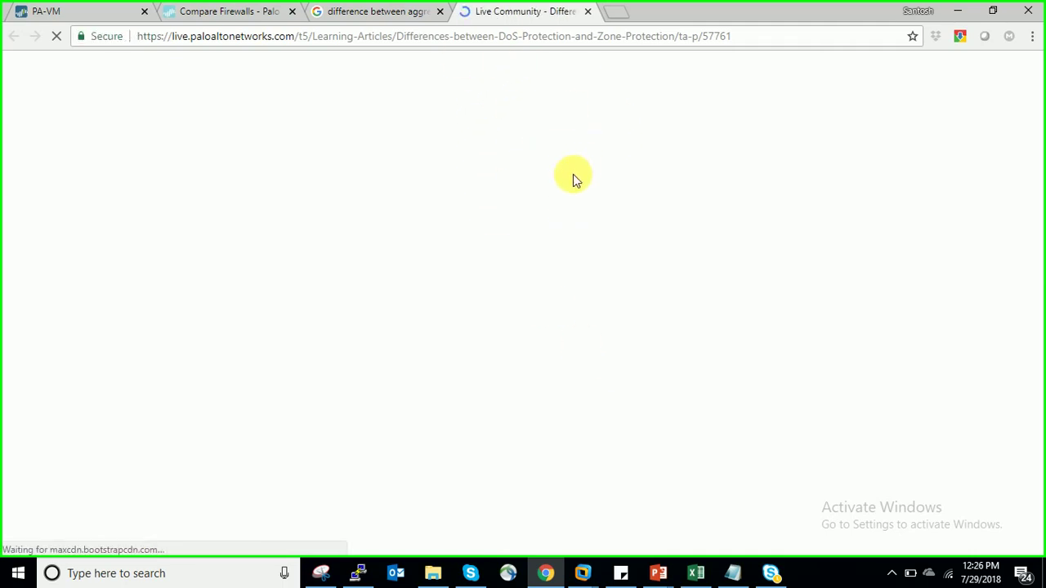
left_click_drag(1039, 138, 1043, 186)
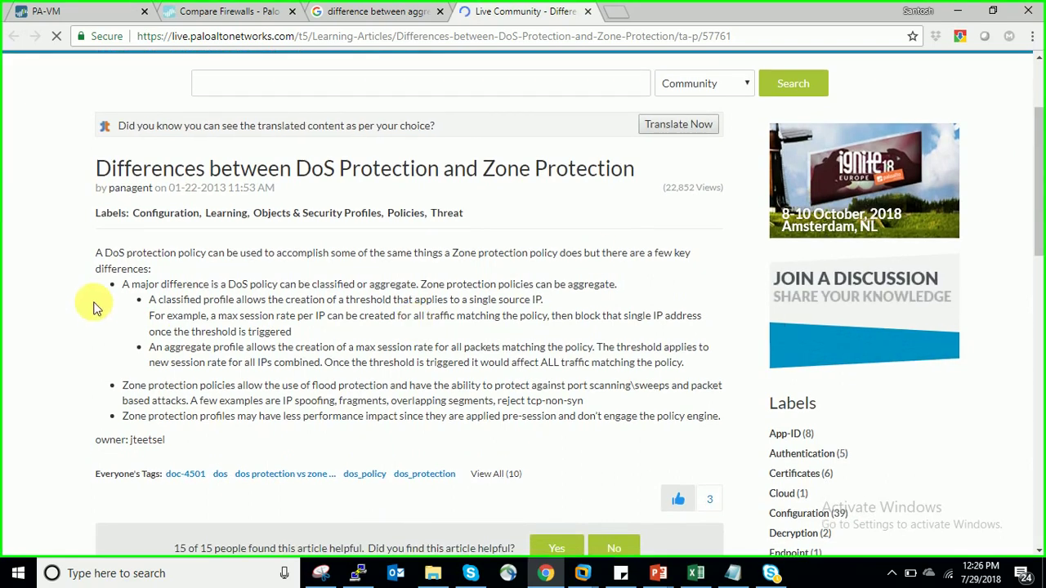
Read the article's bullets on classified and aggregate profiles, highlighting the classified definition, its example and the aggregate definition.
left_click_drag(147, 346, 647, 357)
left_click(406, 329)
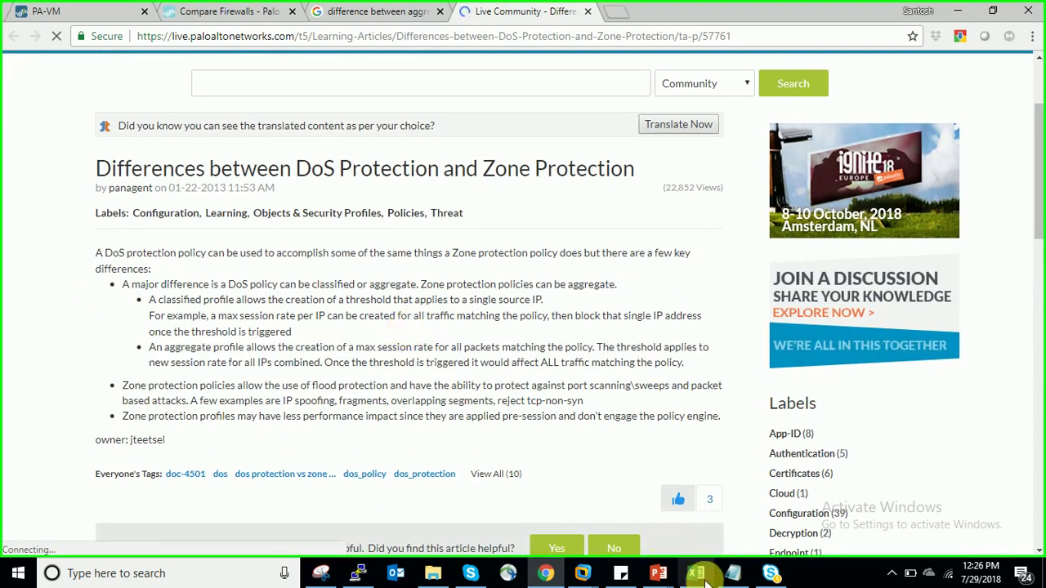
mouse_move(706, 583)
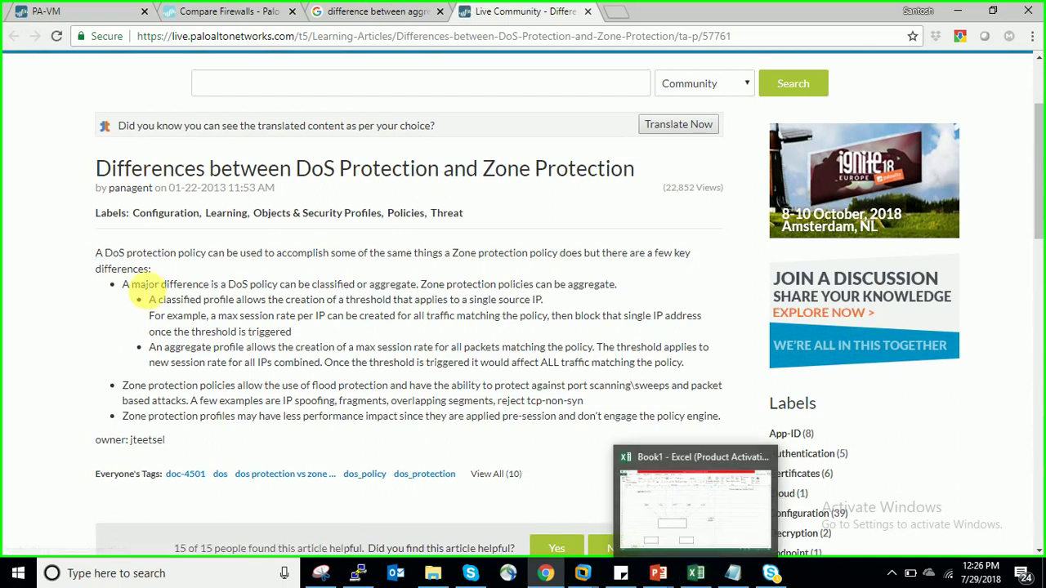
left_click_drag(149, 299, 549, 304)
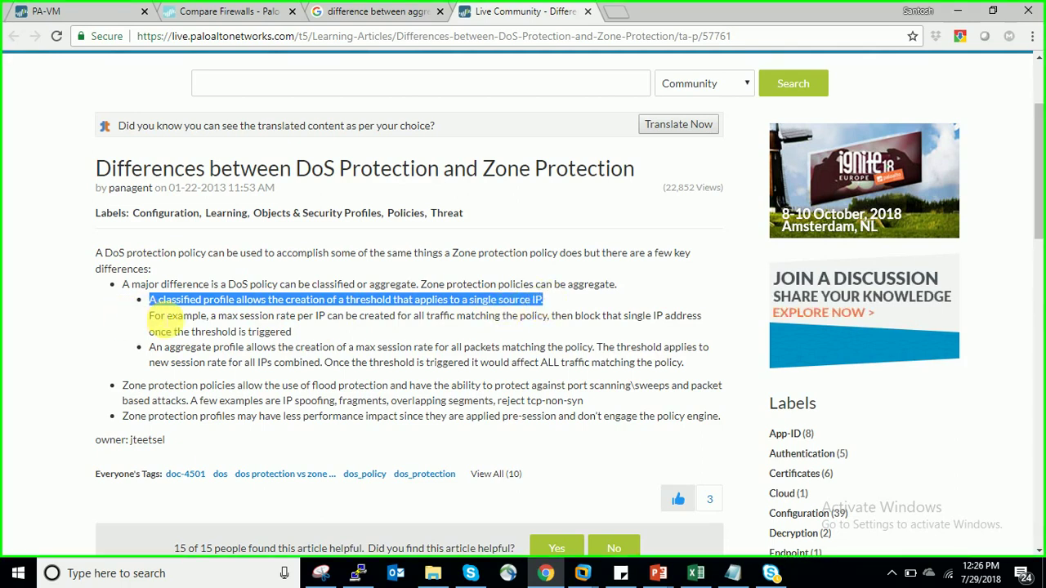
left_click_drag(210, 315, 433, 330)
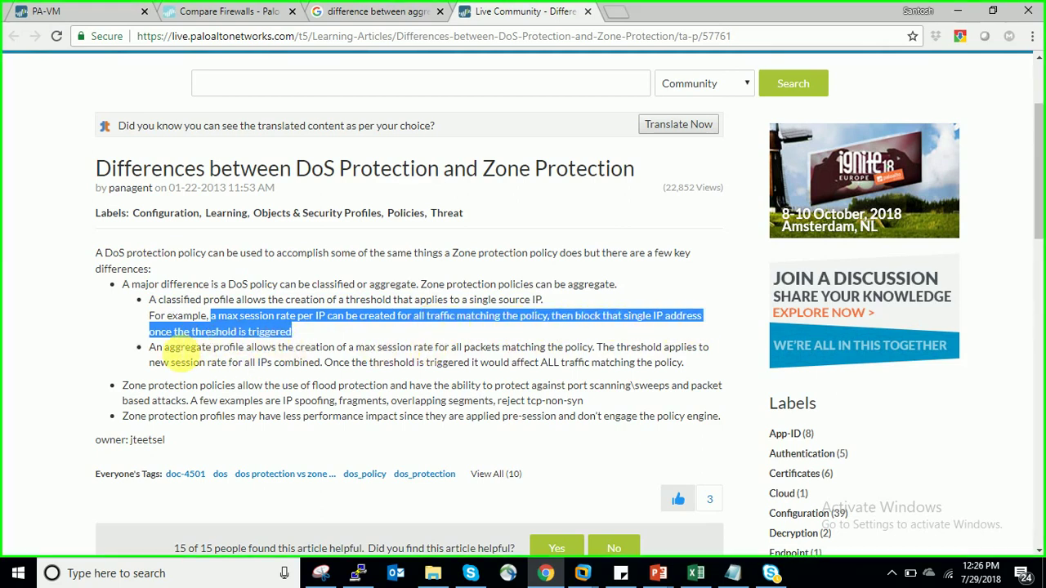
left_click_drag(149, 348, 133, 286)
left_click(470, 351)
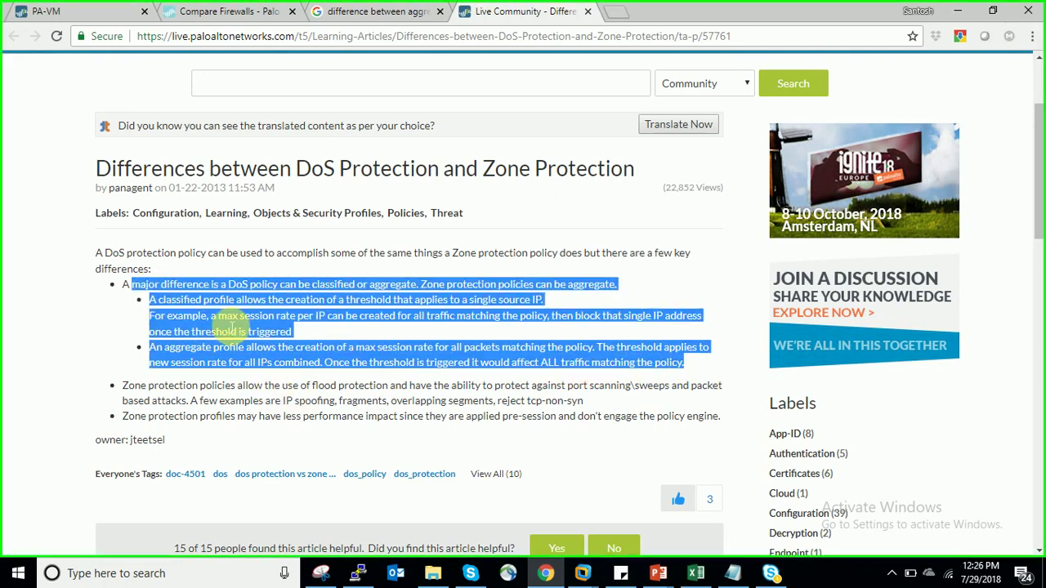
Switch to the Excel workbook and move the "classified" label from cell D2 to cell L2.
left_click(695, 573)
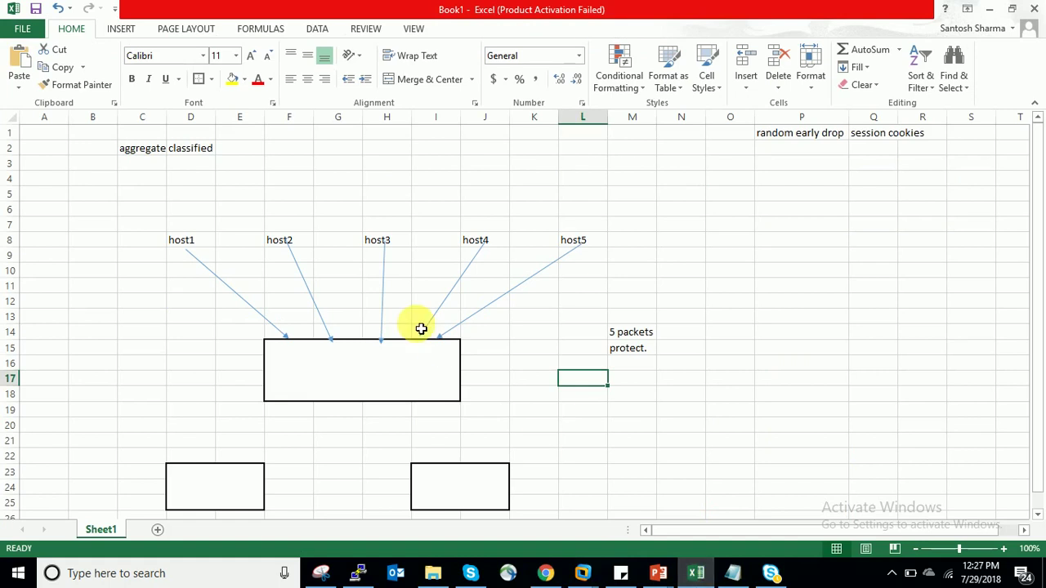
left_click(144, 284)
left_click(143, 149)
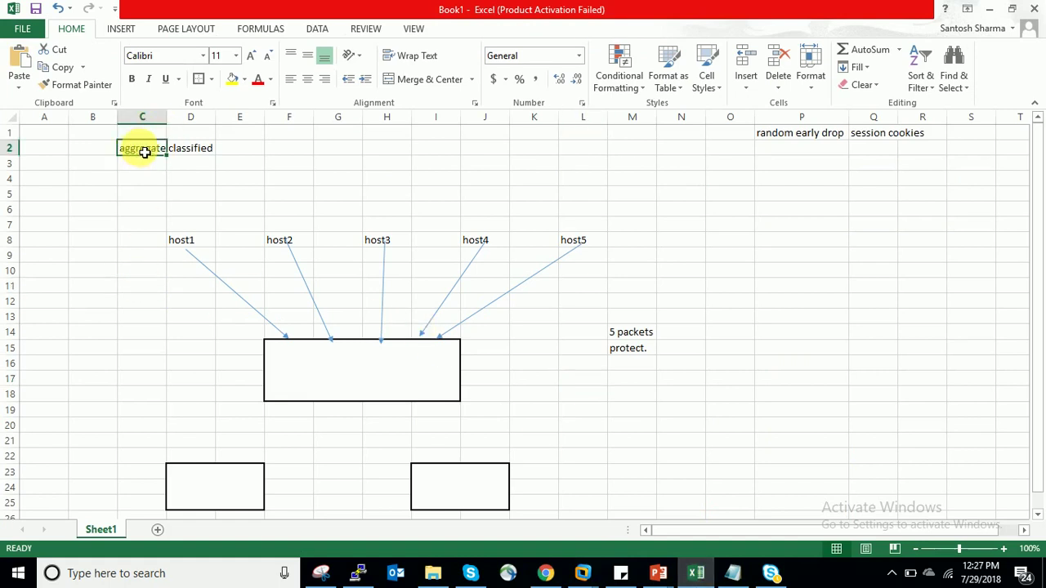
left_click(198, 155)
key("ctrl+x")
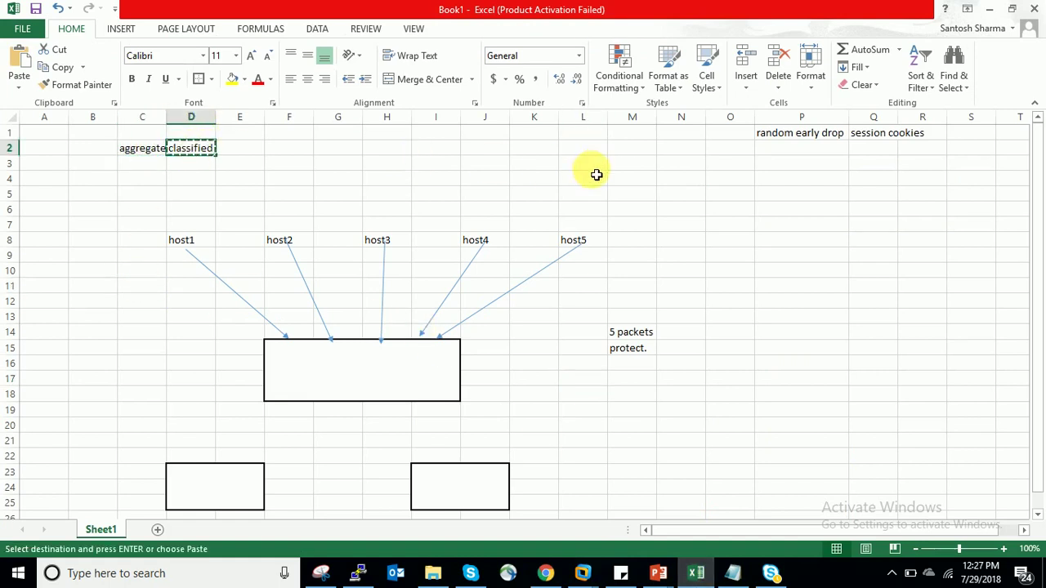
left_click(597, 149)
key("ctrl+v")
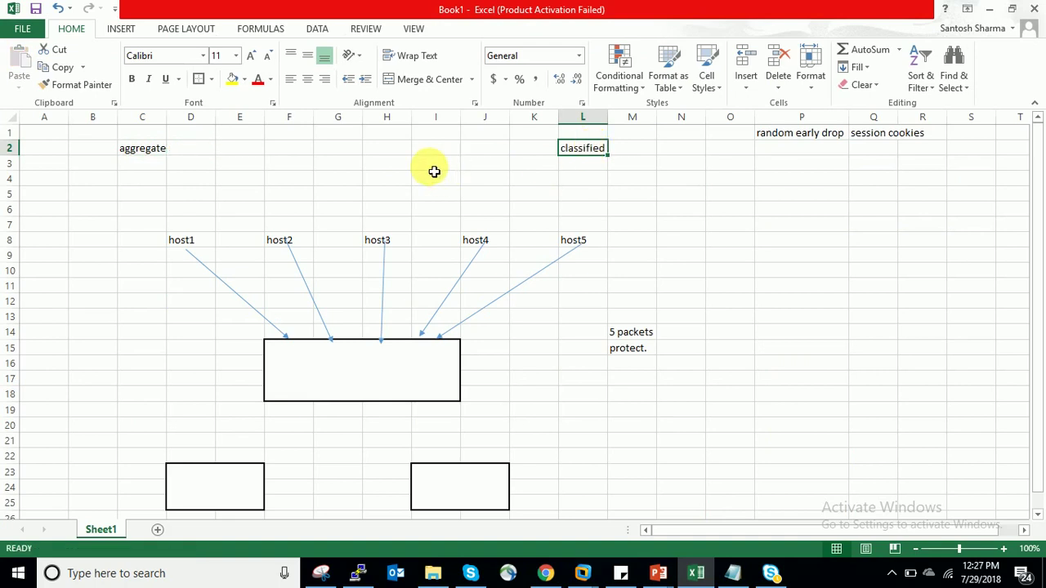
List the numbers 1 to 5 in cells P6:P10 and enter 6 in both P12 and P13.
left_click(826, 215)
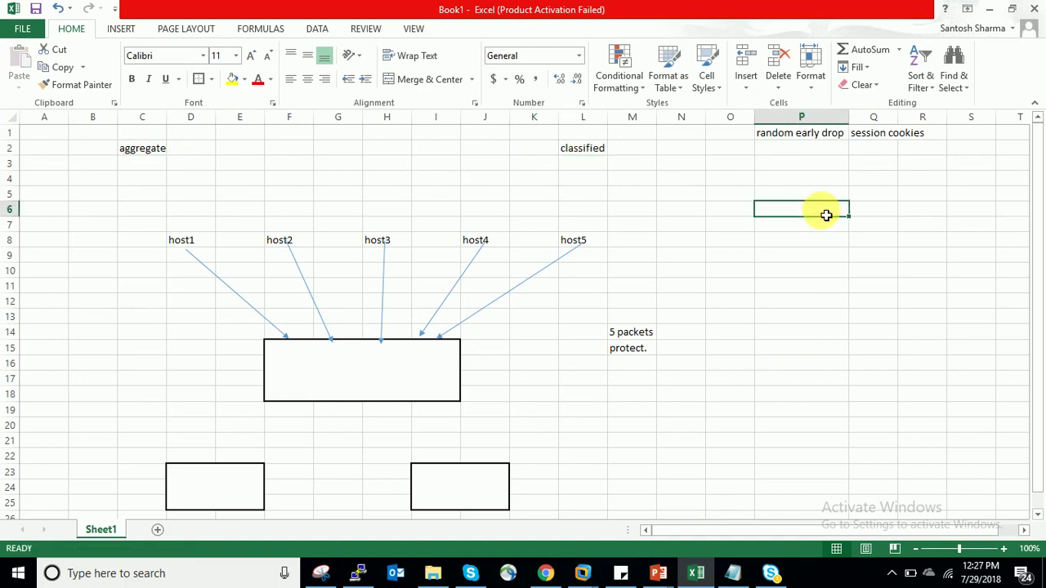
type("1")
key("Return")
type("2")
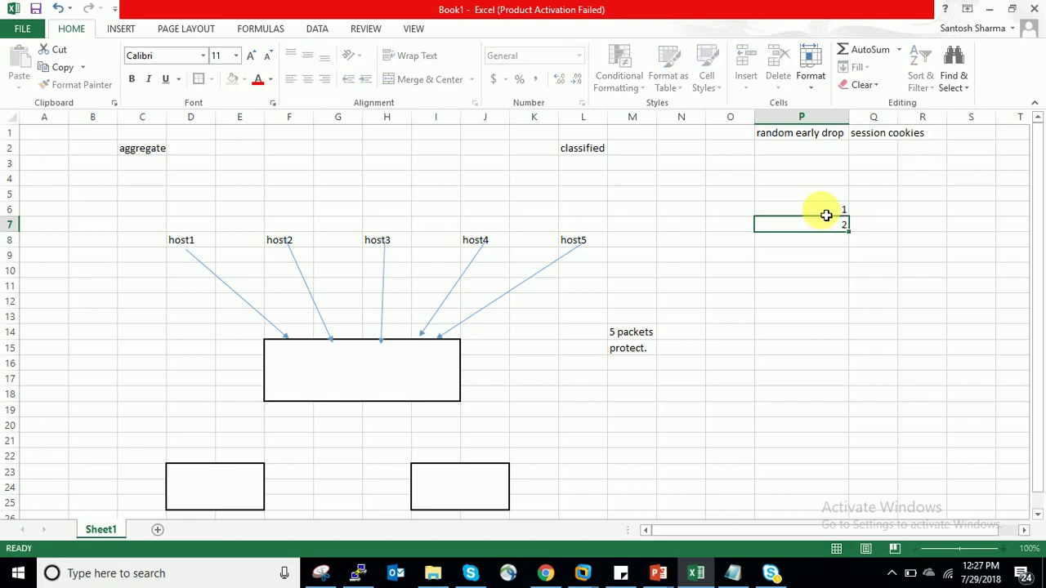
key("Return")
type("3")
key("Return")
type("4")
key("Return")
type("5")
key("Return")
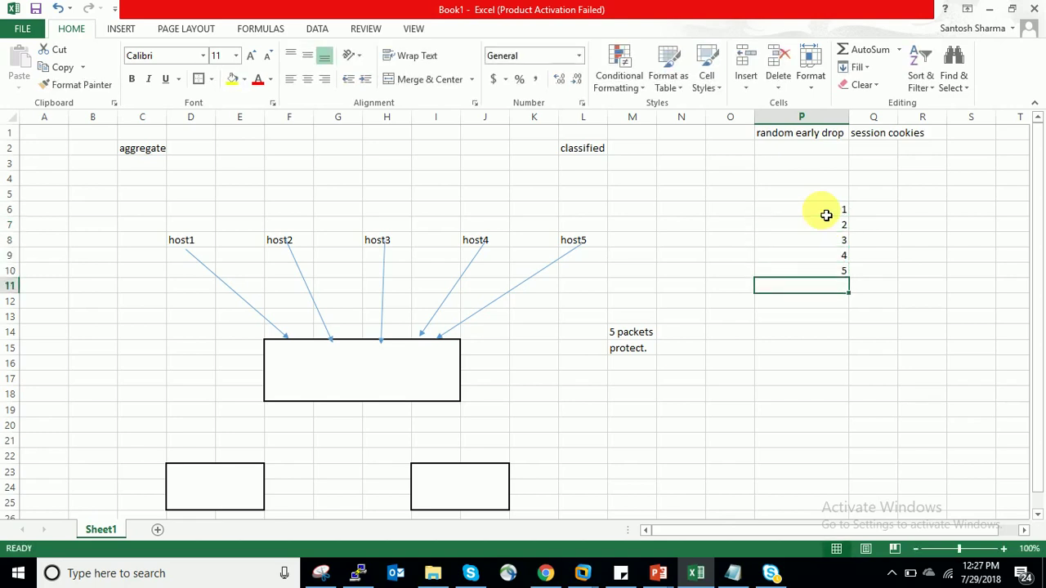
key("Return")
type("6")
key("Return")
type("6")
key("Return")
Fill cell P11 with 4, highlight the number list, and clear P6:P13.
left_click_drag(827, 215, 828, 315)
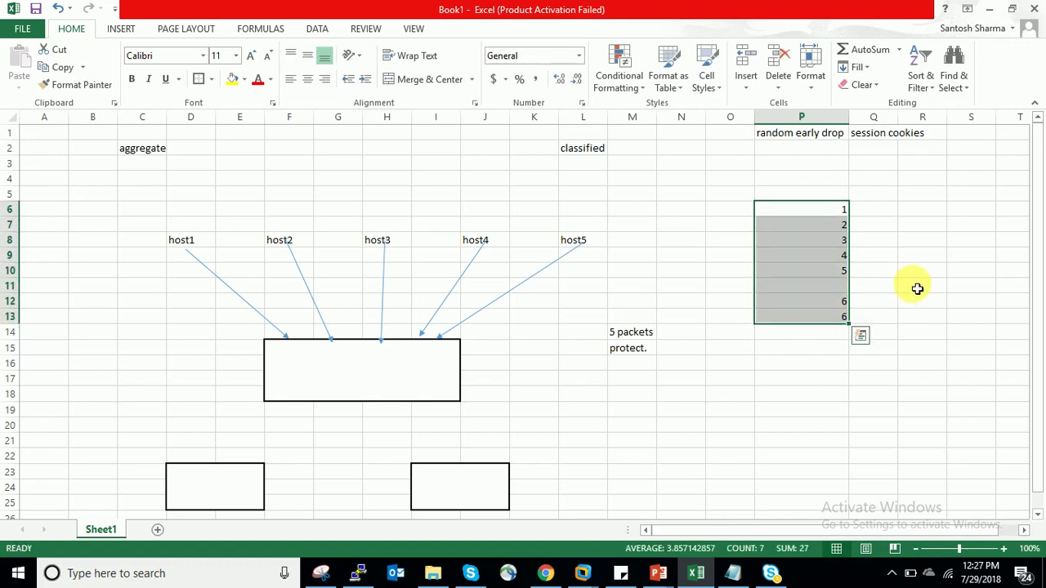
left_click(826, 290)
type("4")
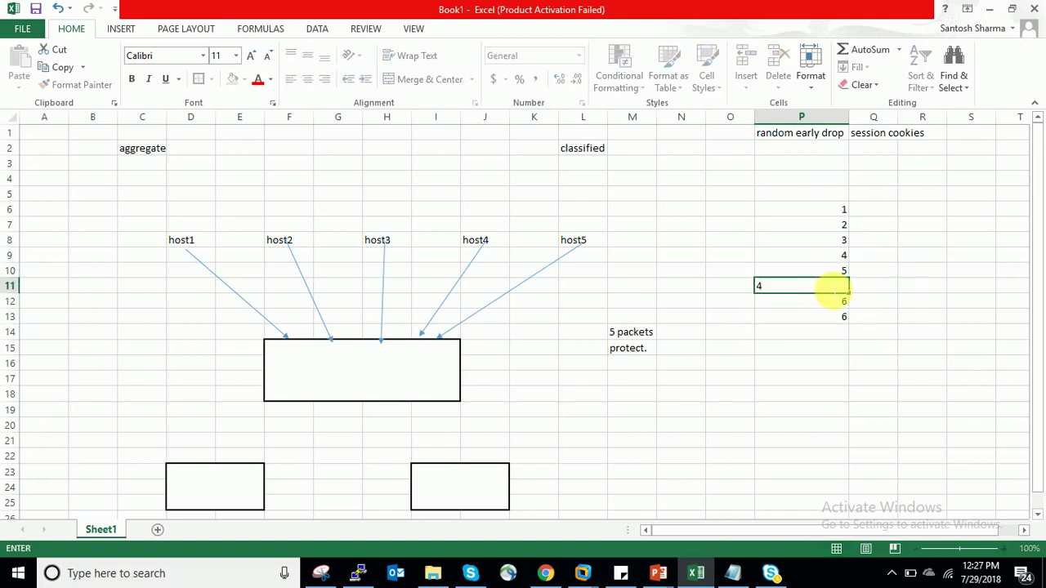
left_click(920, 274)
left_click_drag(829, 211, 832, 317)
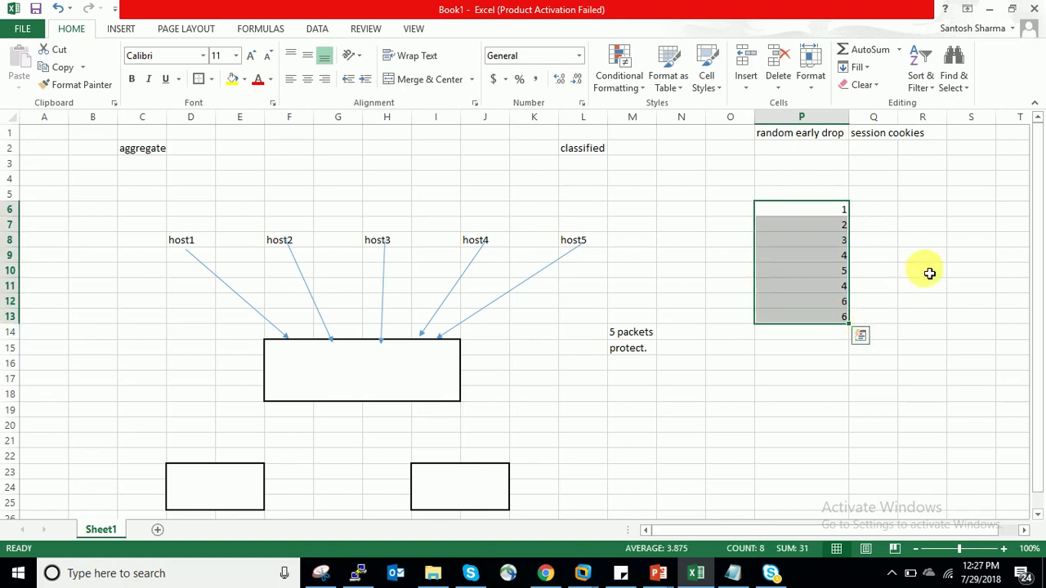
left_click(927, 272)
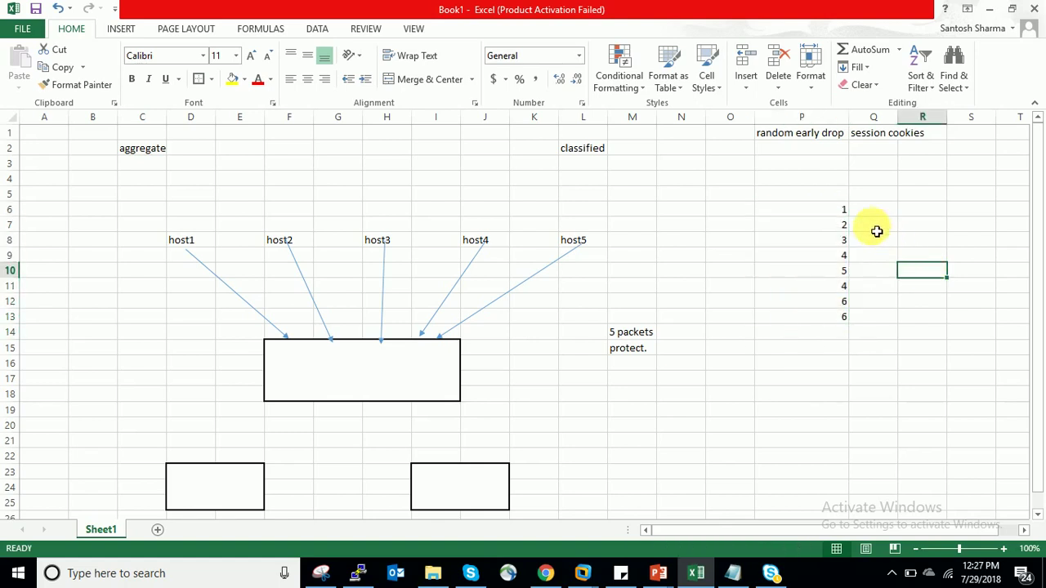
left_click_drag(829, 208, 836, 317)
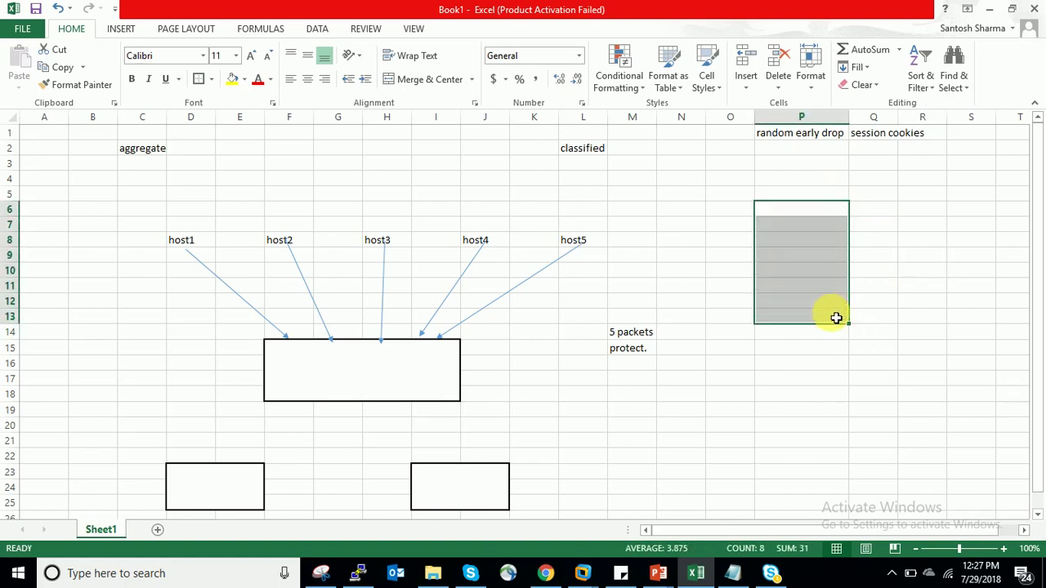
Examine the "aggregate" label against the host1, host2 and host5 entries in the host diagram.
left_click(129, 150)
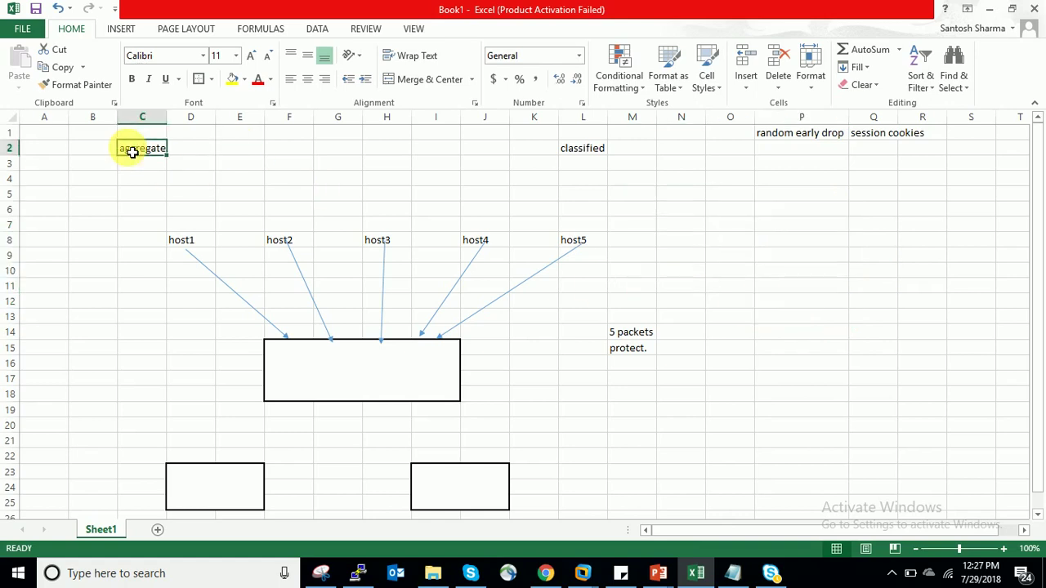
left_click(184, 245)
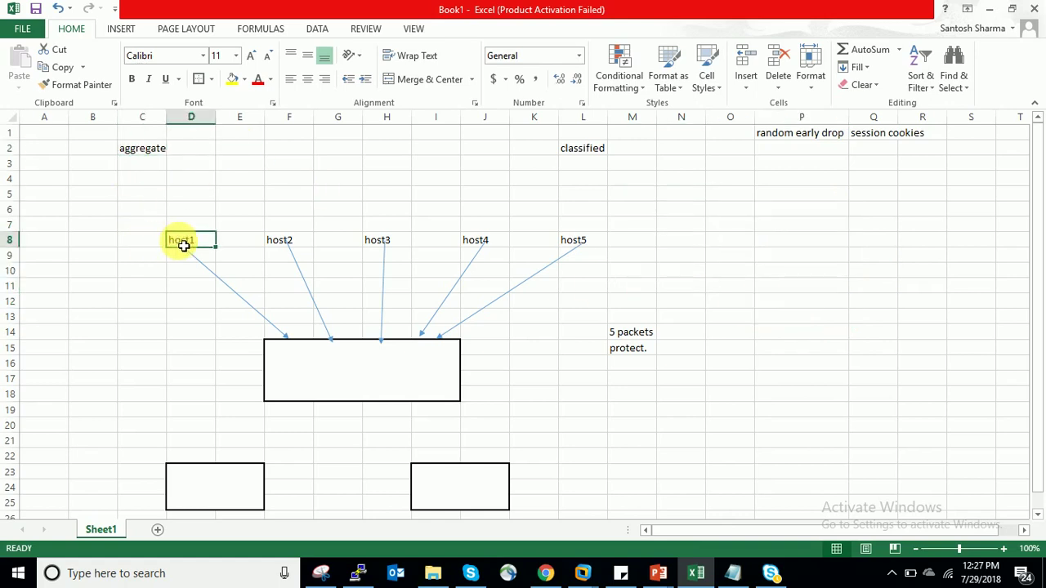
left_click(303, 245)
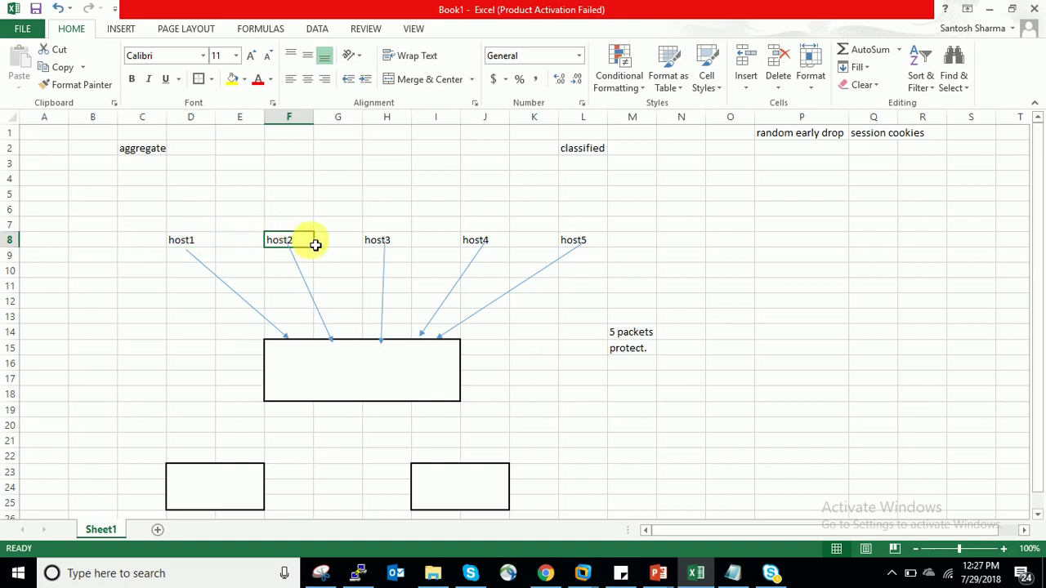
left_click(576, 243)
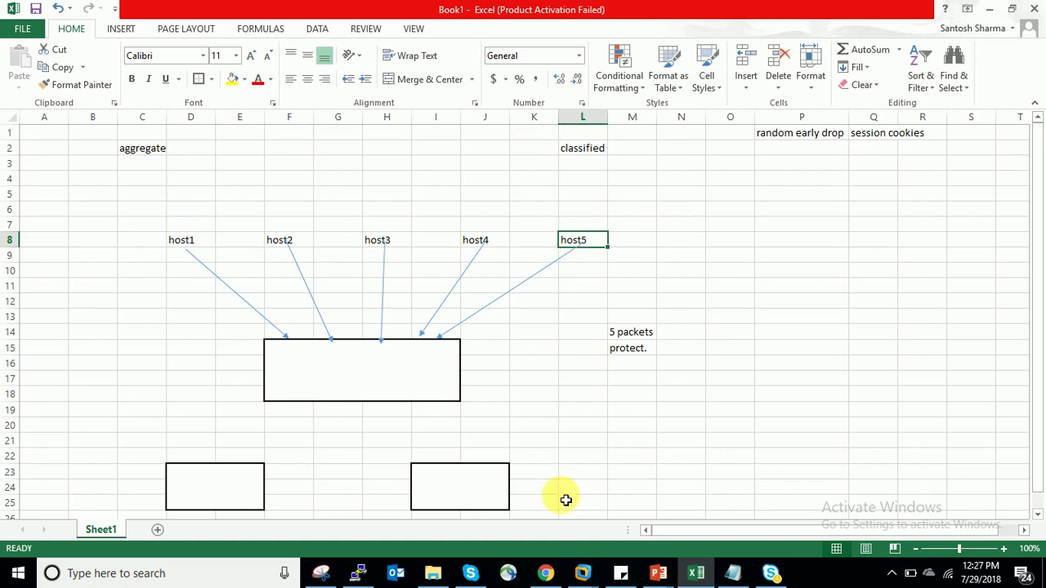
Switch to the PA-VM page in Chrome and review the SYN flood alarm, activate and max rates of the "new Ddos Agregate" profile.
left_click(549, 579)
left_click(94, 9)
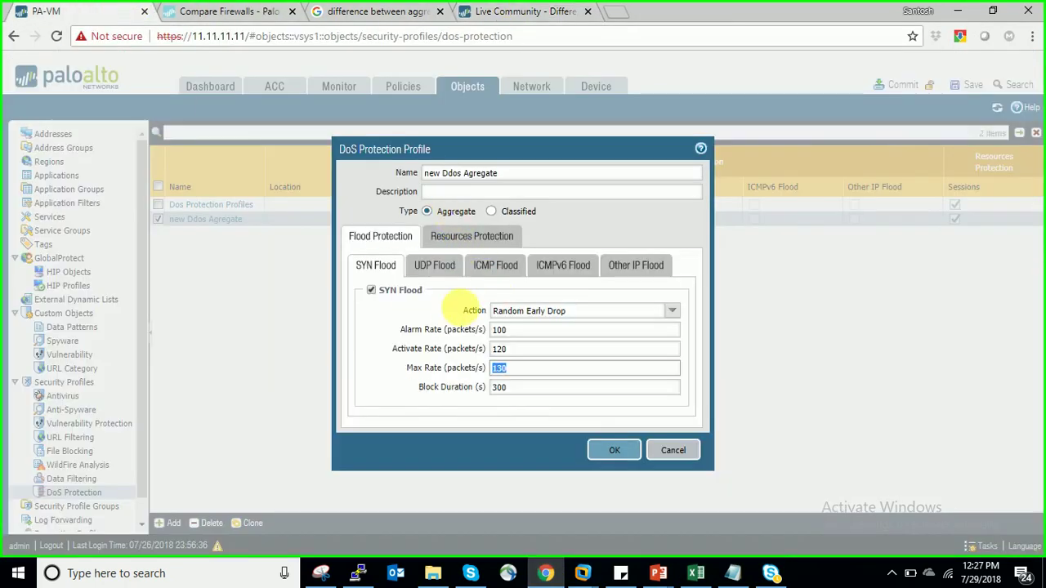
left_click(528, 335)
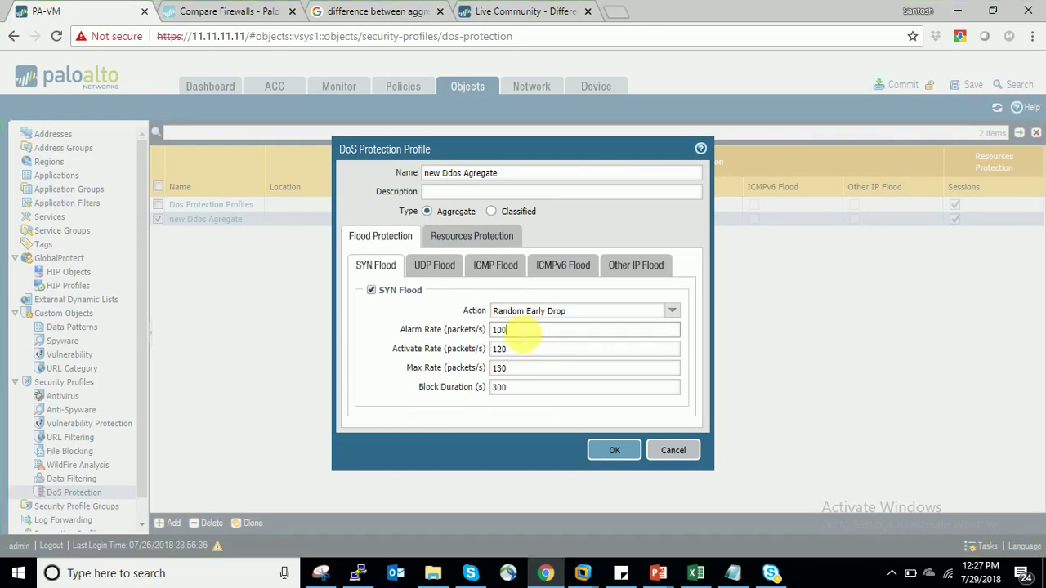
left_click(497, 348)
double_click(499, 349)
double_click(511, 368)
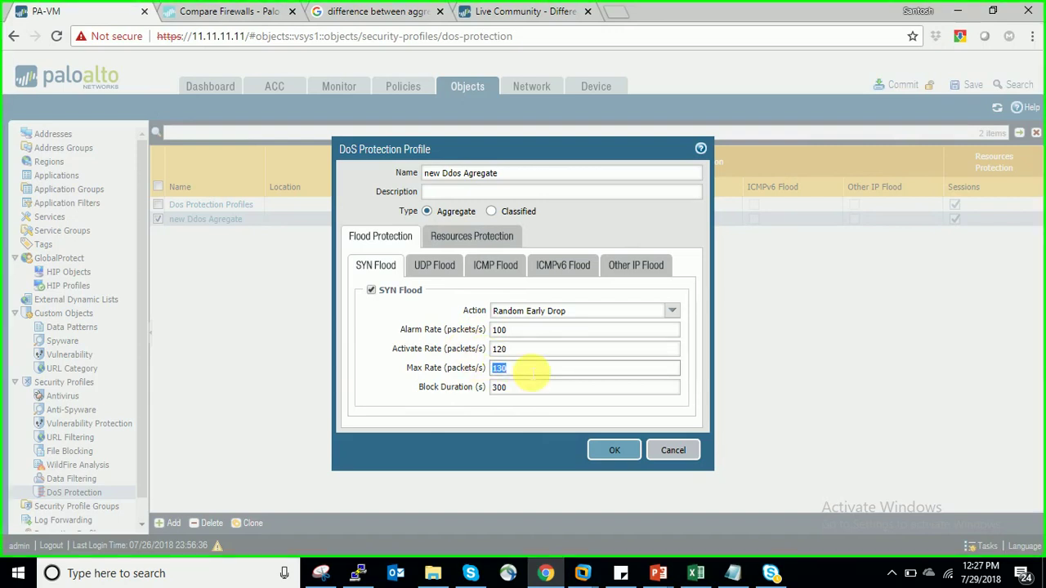
Switch to the Excel workbook and enter 100 in cell P9.
left_click(696, 570)
left_click(770, 256)
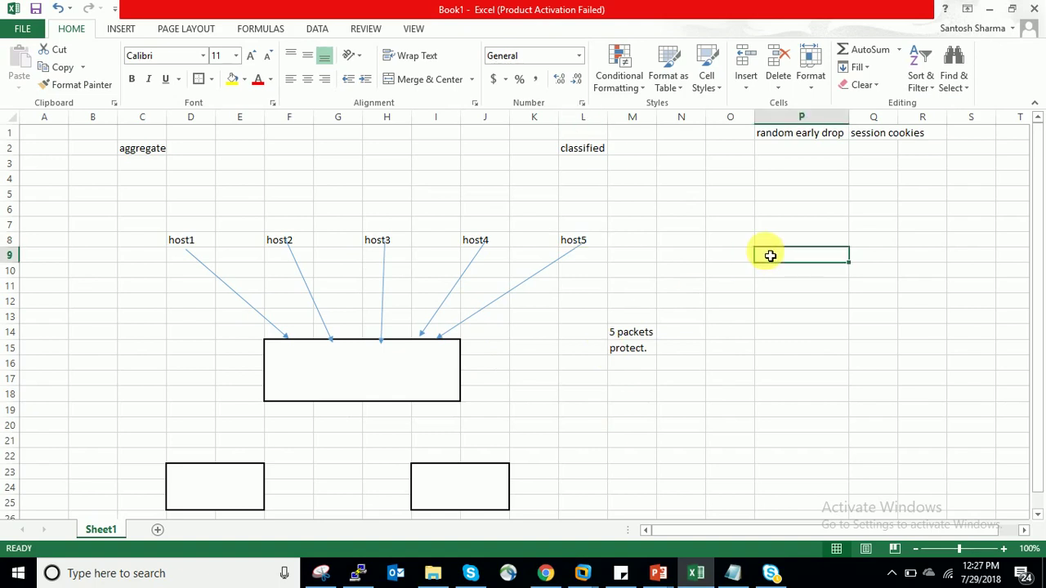
type("100")
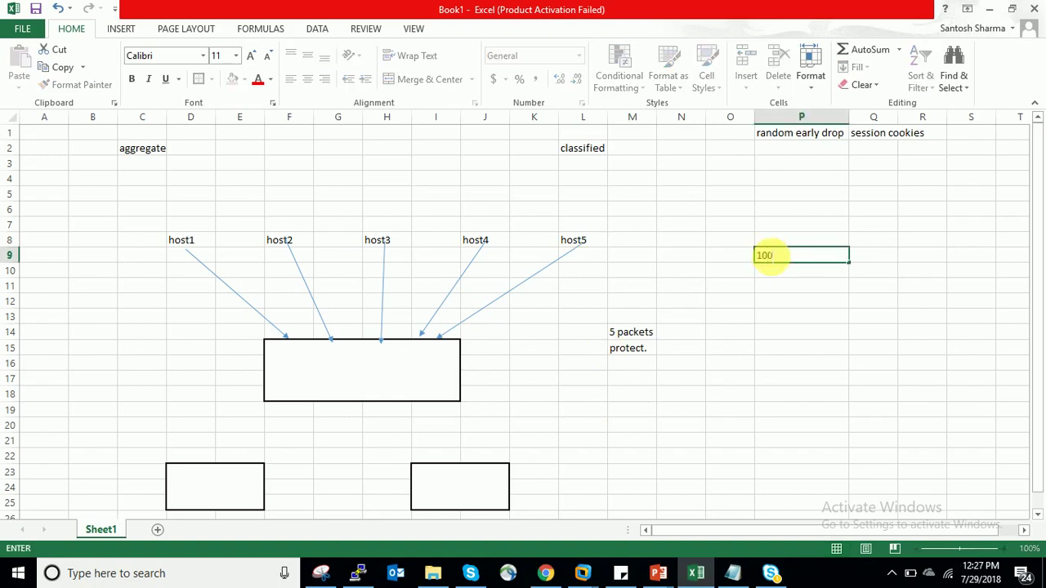
left_click(730, 257)
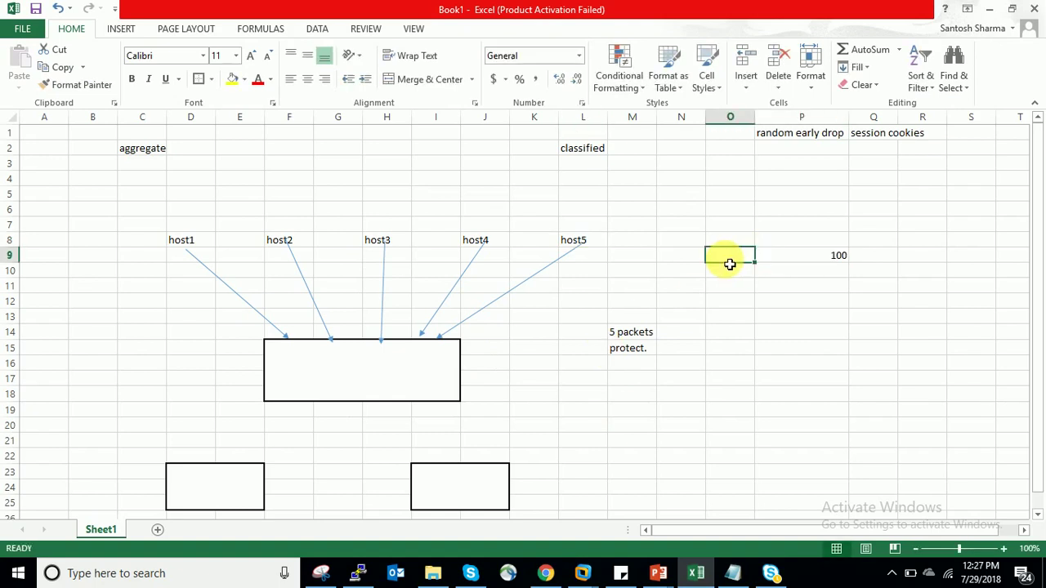
left_click(797, 257)
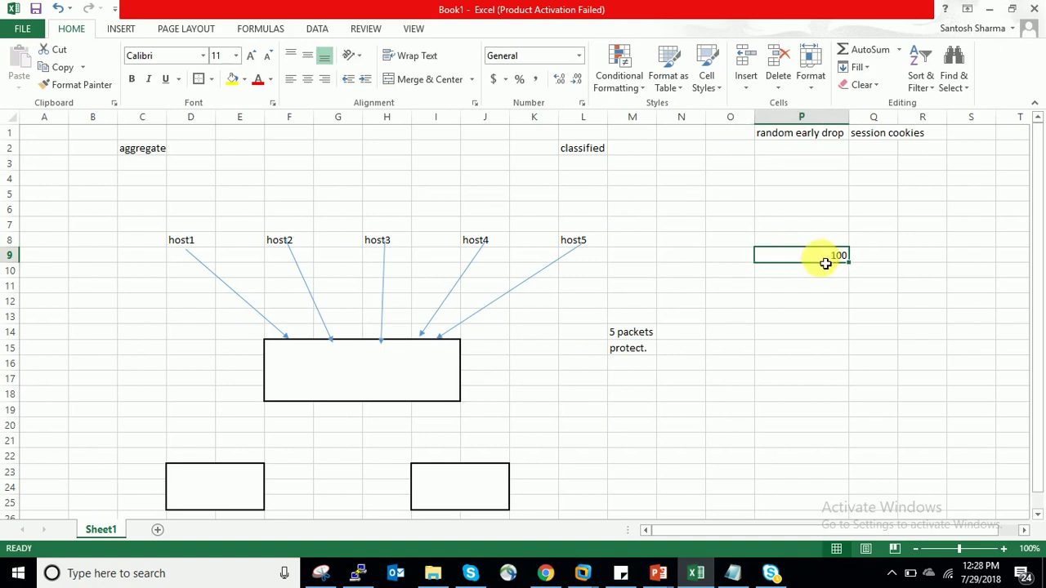
Divide the value in P9 by 5 with a formula in cell P10.
left_click(820, 273)
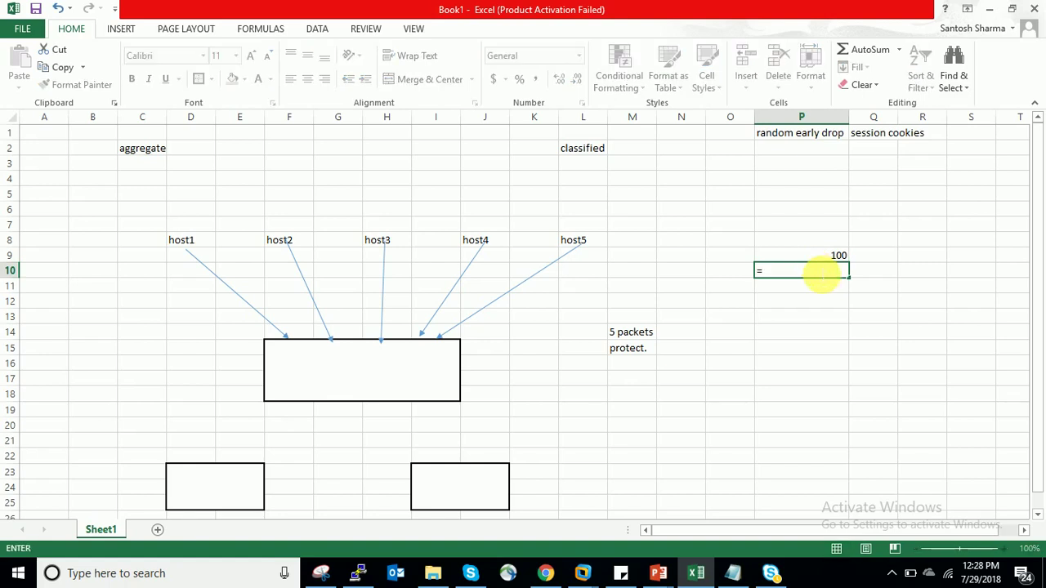
left_click(835, 259)
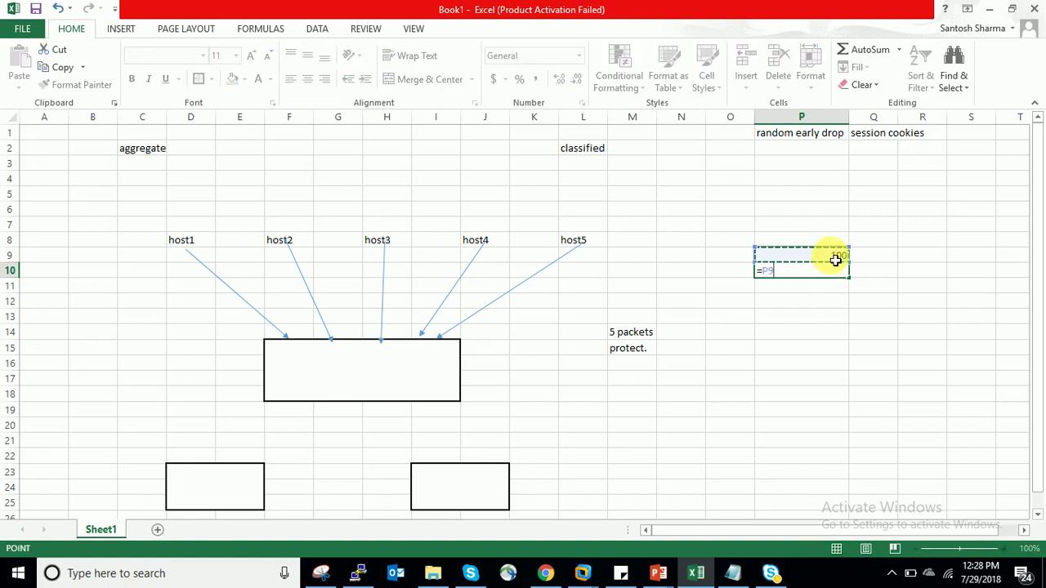
type("/5")
key("Return")
left_click(824, 273)
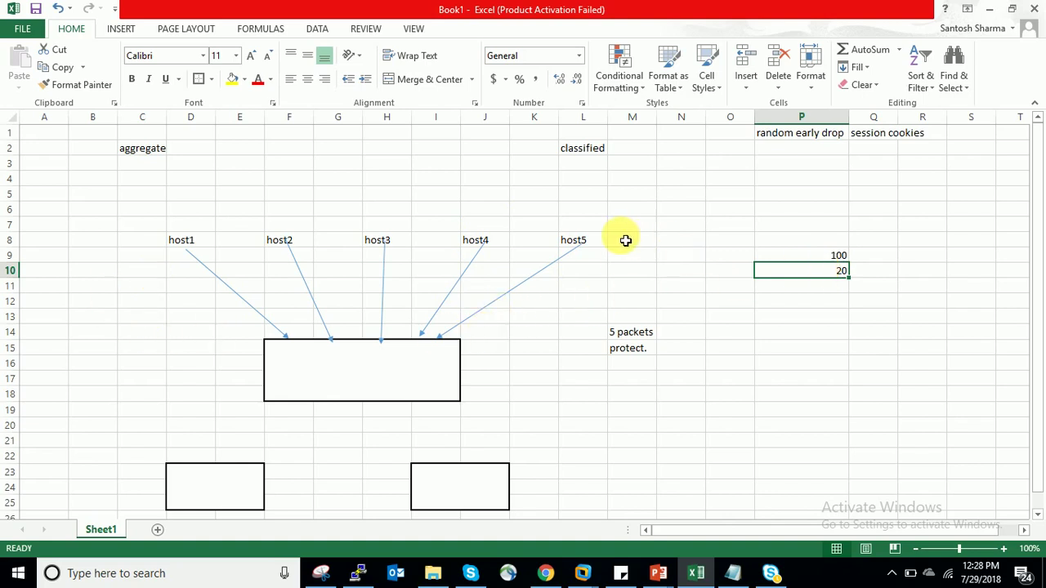
Label host5 as "hacker" in cell L7 and enter 100 beside host5 in M8.
left_click(582, 239)
left_click(589, 228)
type("ha")
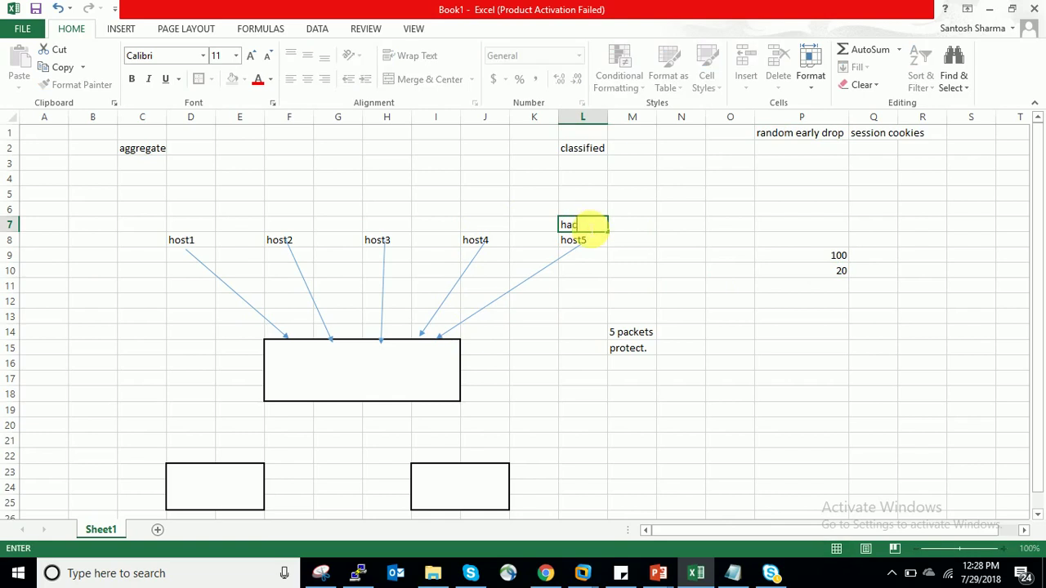
type("cker")
left_click(623, 239)
left_click(589, 228)
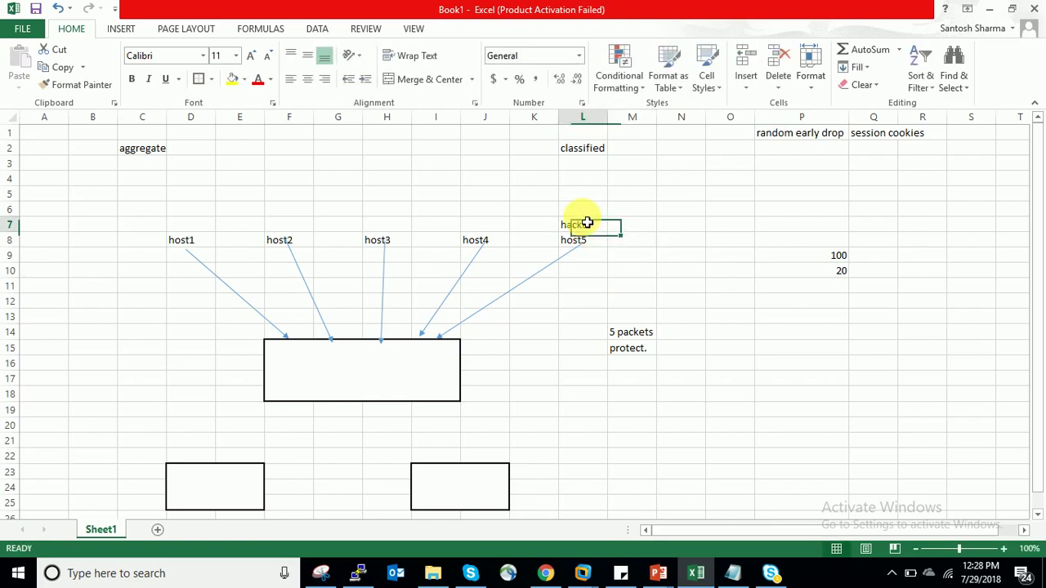
left_click(636, 237)
type("100")
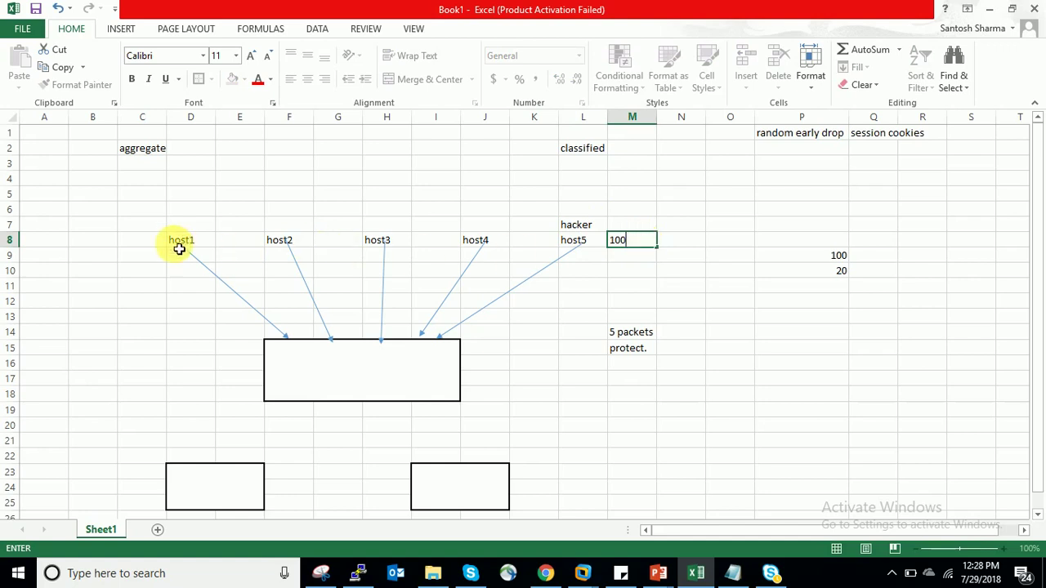
Examine the host1 to host4 part of the diagram against the "hacker" entry.
left_click_drag(162, 241, 467, 335)
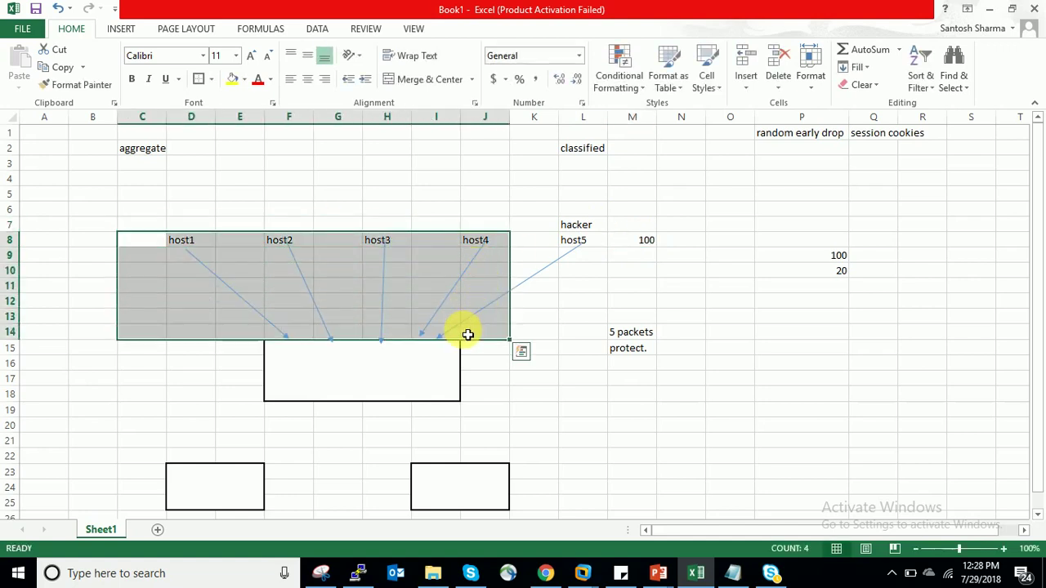
left_click(630, 258)
left_click(588, 228)
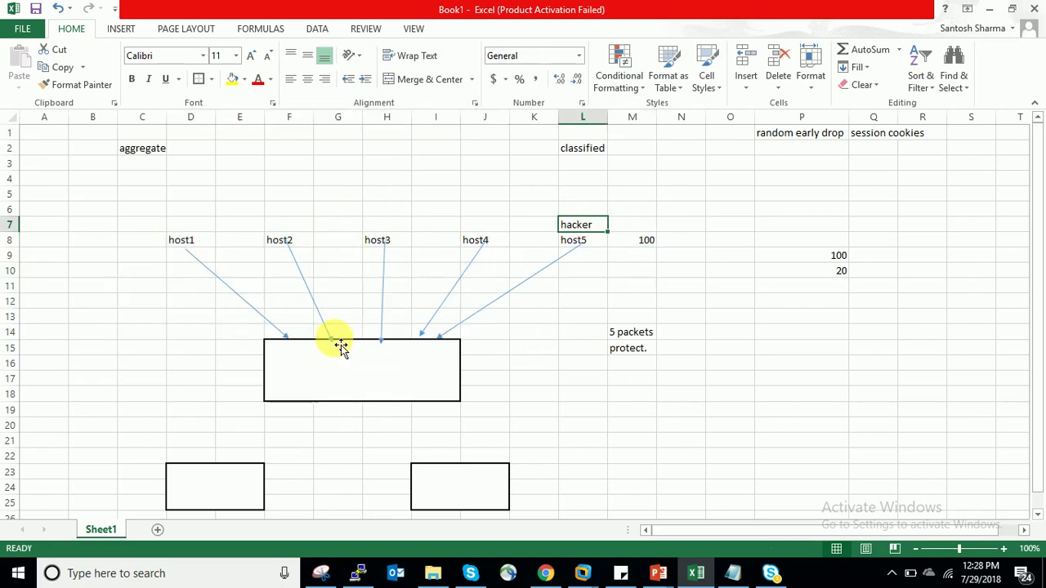
Switch to the PA-VM page in Chrome and set the "new Ddos Agregate" profile's type to Classified.
left_click(546, 573)
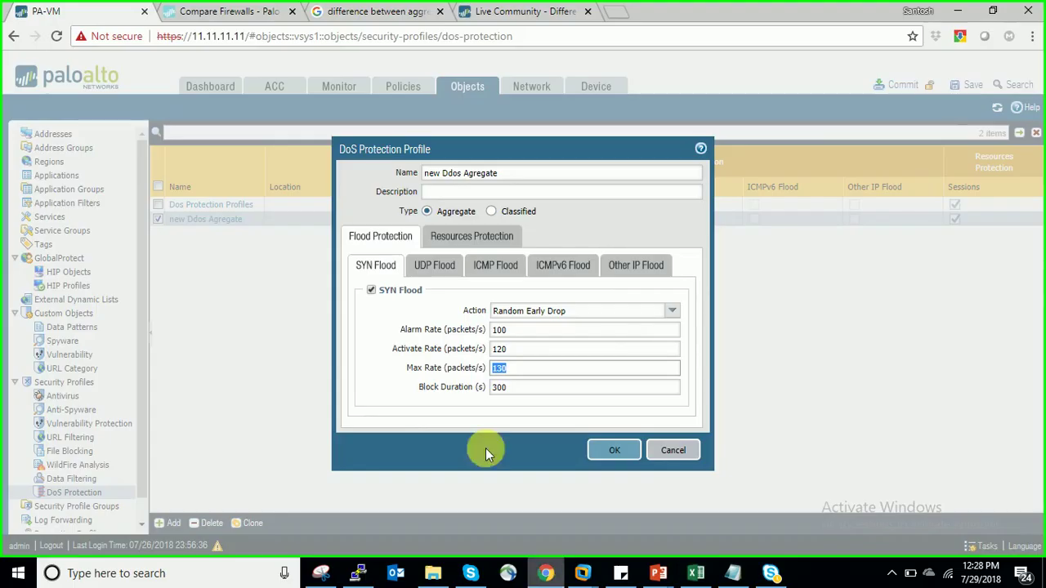
left_click(492, 211)
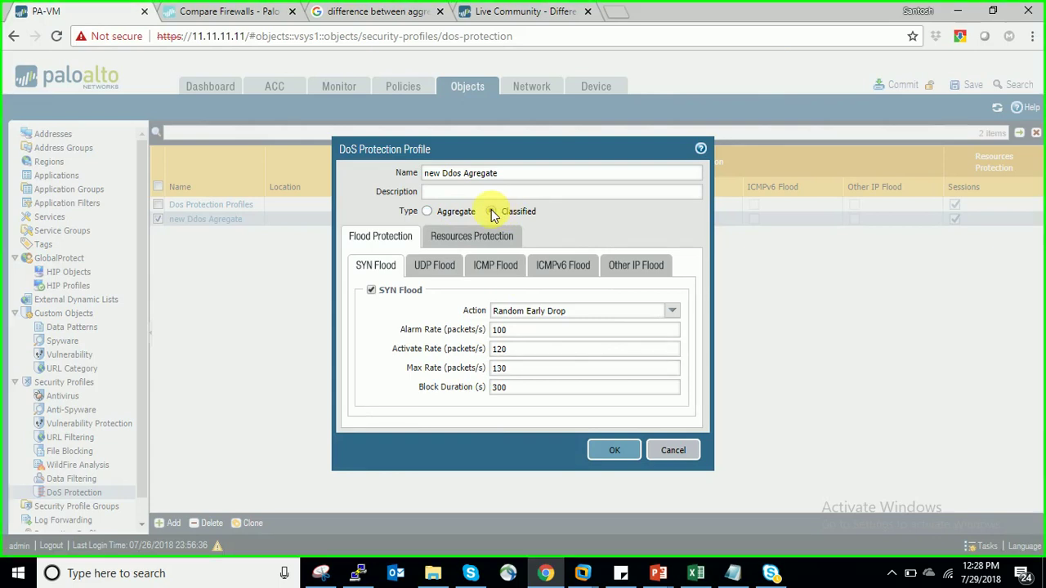
left_click(696, 573)
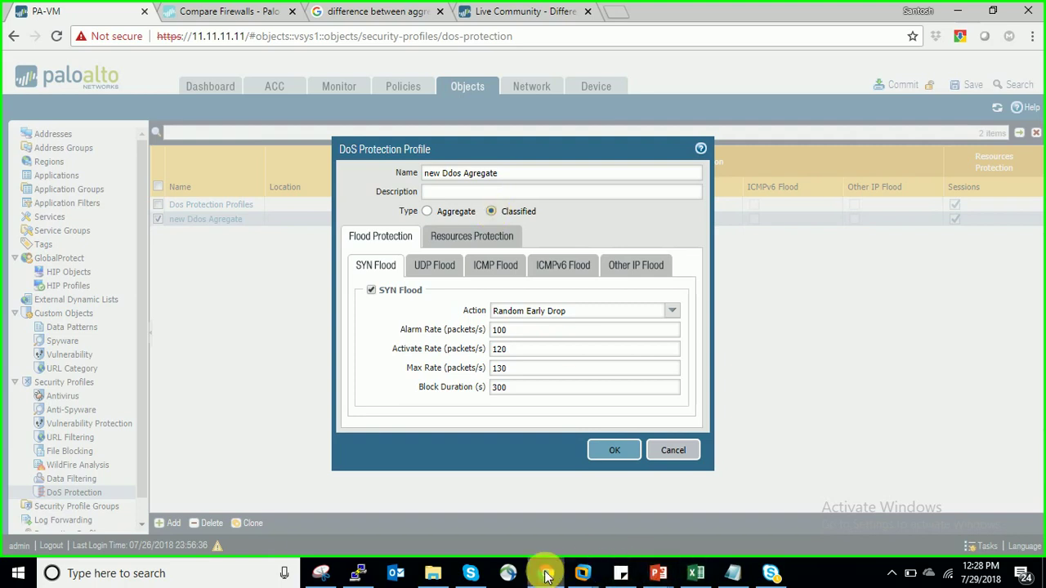
left_click(546, 573)
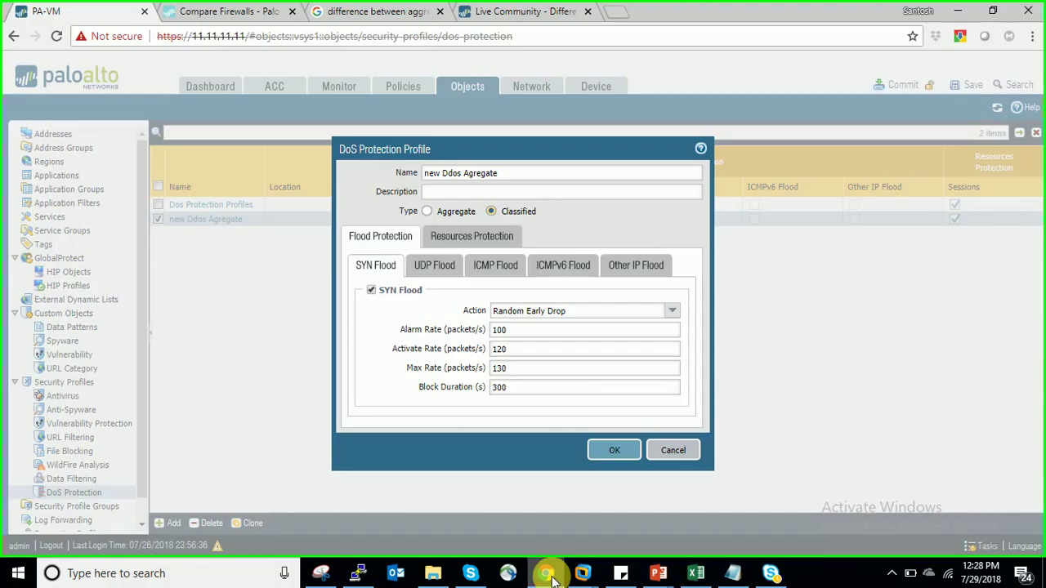
Open the Live Community article on DoS and zone protection and highlight "applies to a single source IP".
left_click(334, 10)
left_click(616, 11)
left_click(582, 10)
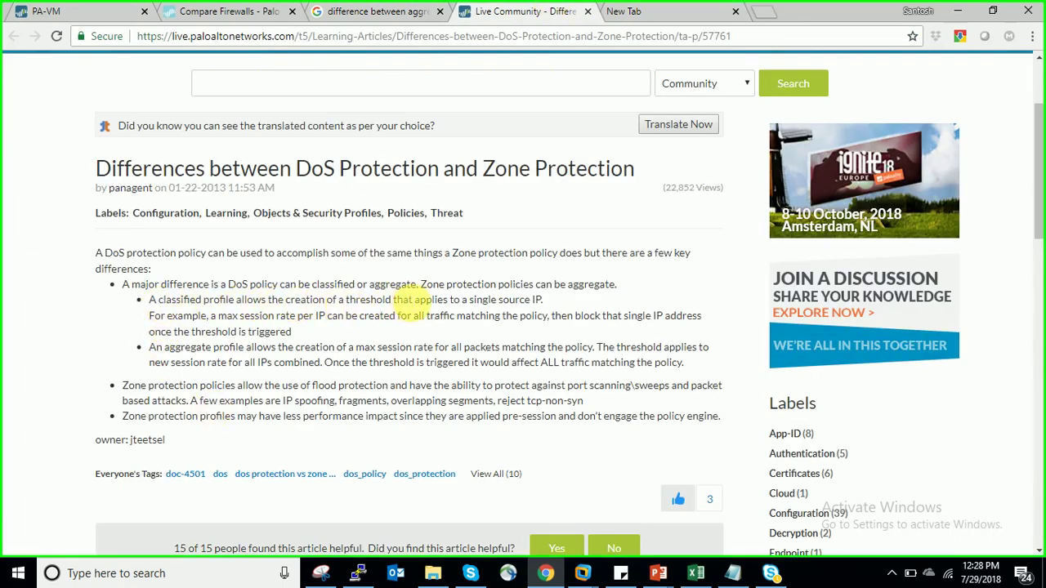
left_click_drag(415, 300, 543, 300)
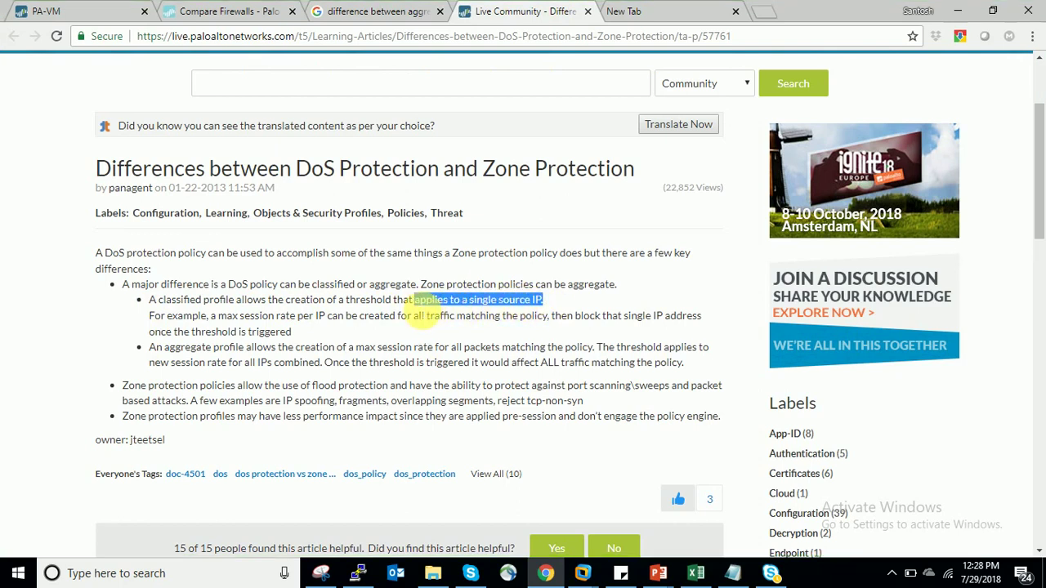
Switch to the Excel workbook and enter 10.10.10.1 in cell L6 above "hacker".
left_click(702, 561)
left_click(679, 316)
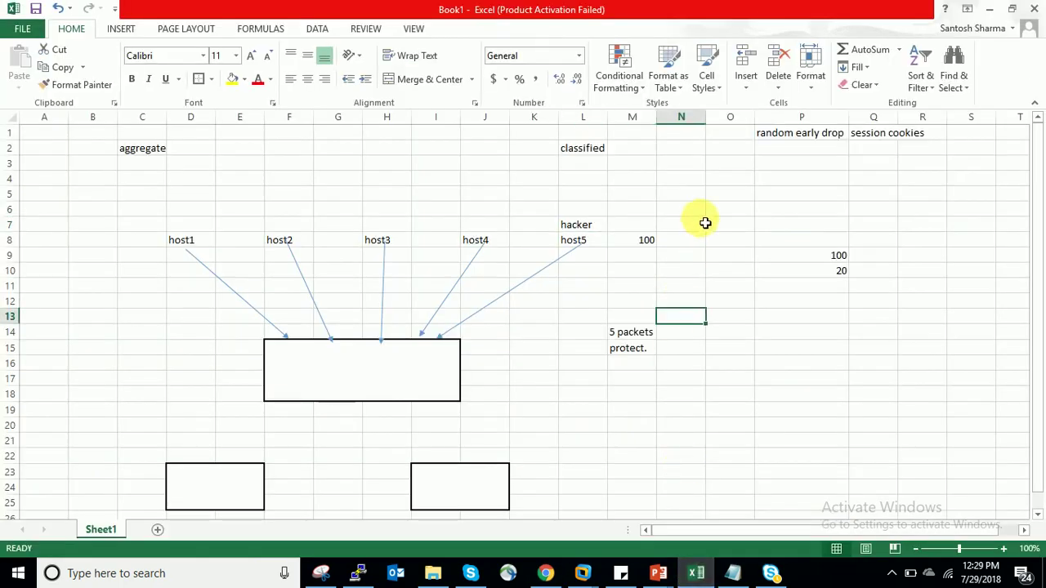
left_click(584, 211)
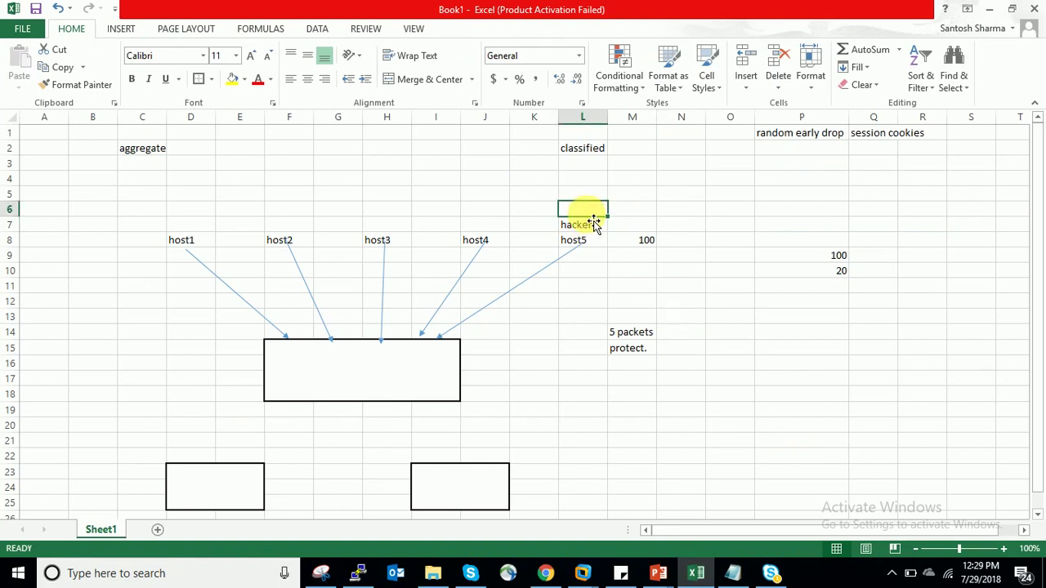
type("10.10.10.1")
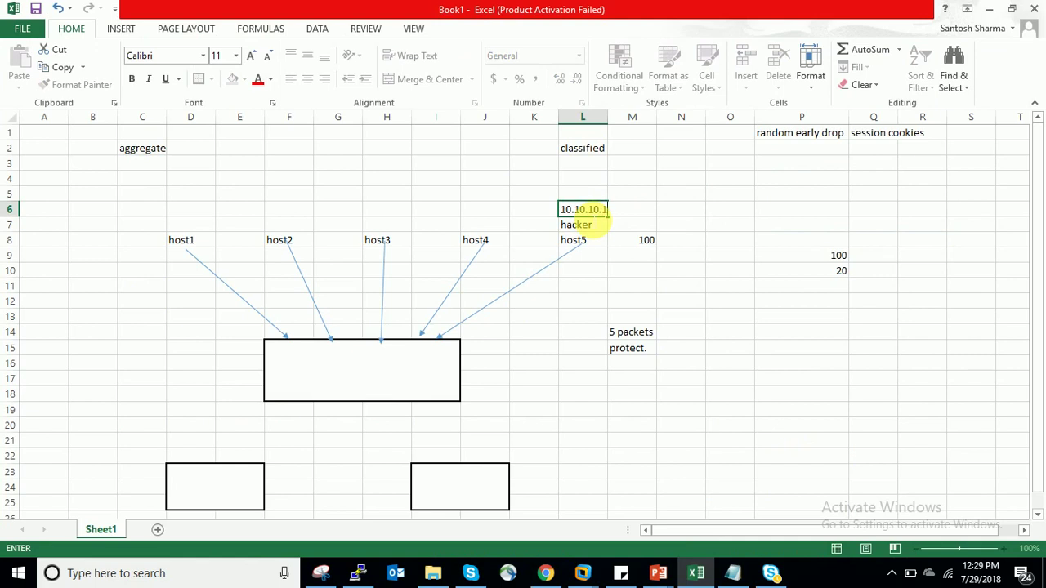
left_click(656, 194)
left_click(582, 210)
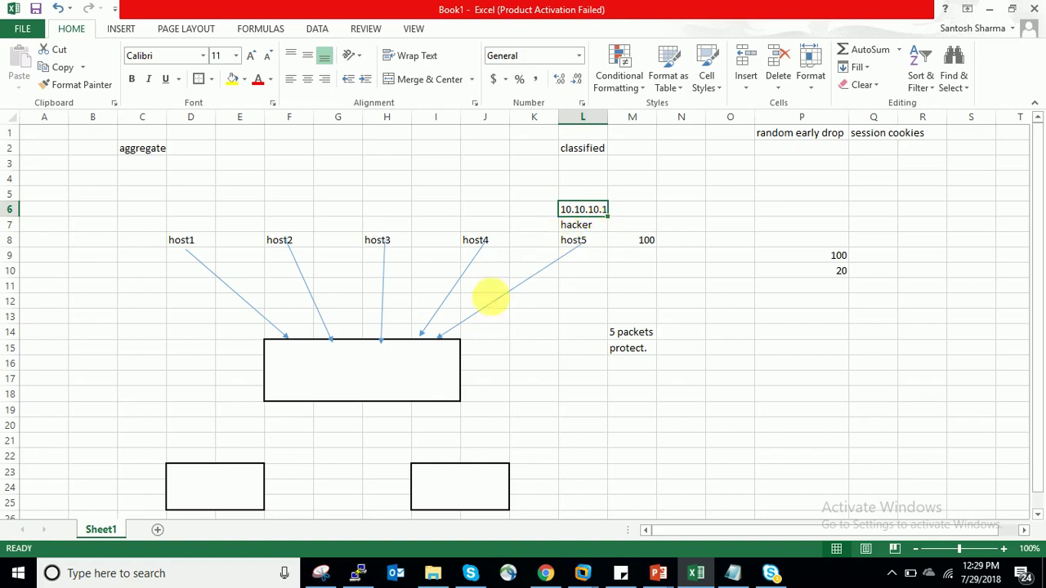
left_click(652, 240)
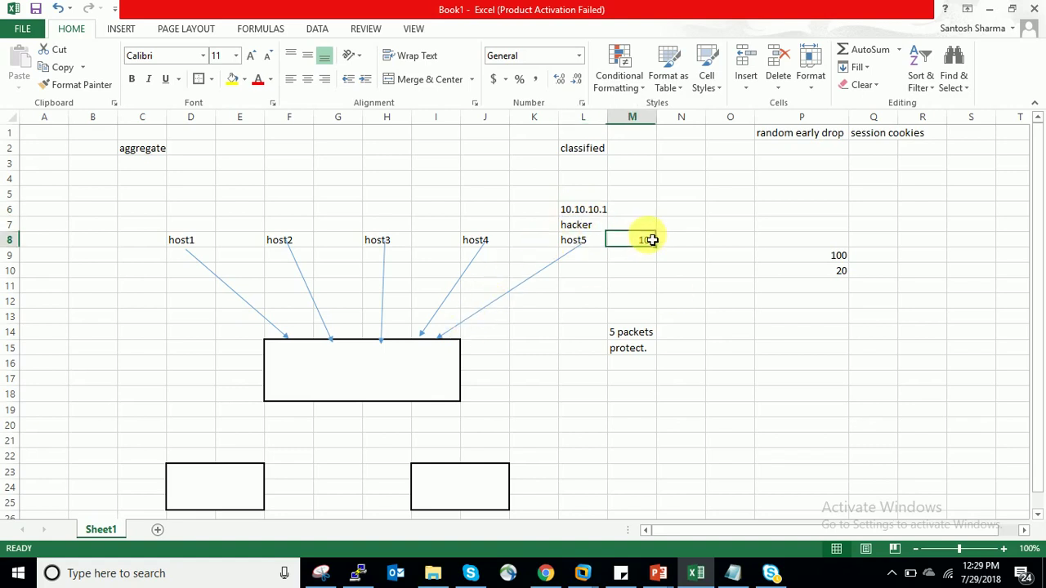
Switch to the PA-VM page in Chrome and review the profile's SYN flood alarm rate and action.
key("alt+Tab")
key("alt+Tab")
key("alt+Tab")
left_click(219, 6)
left_click(370, 6)
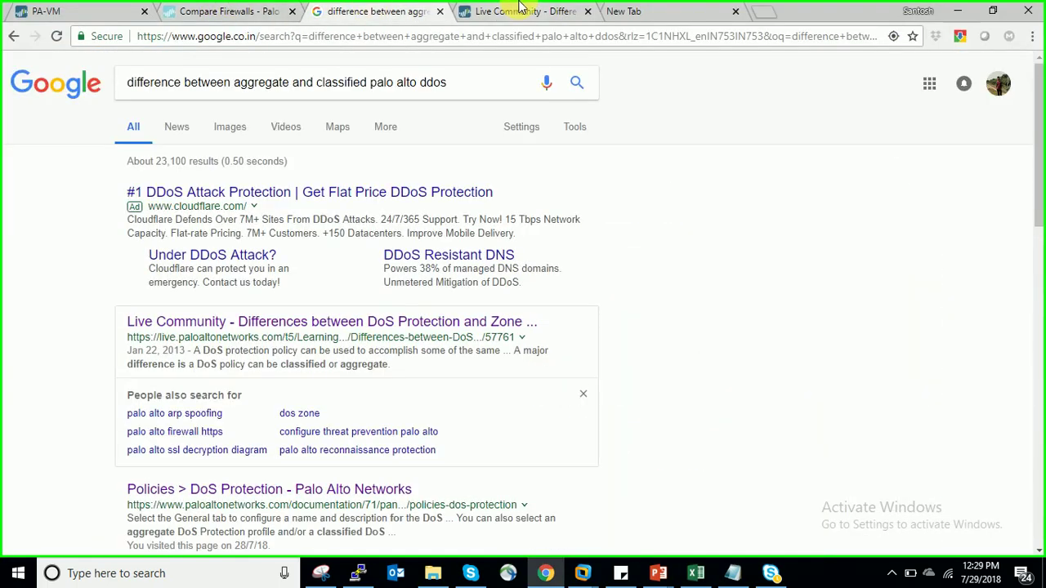
left_click(67, 10)
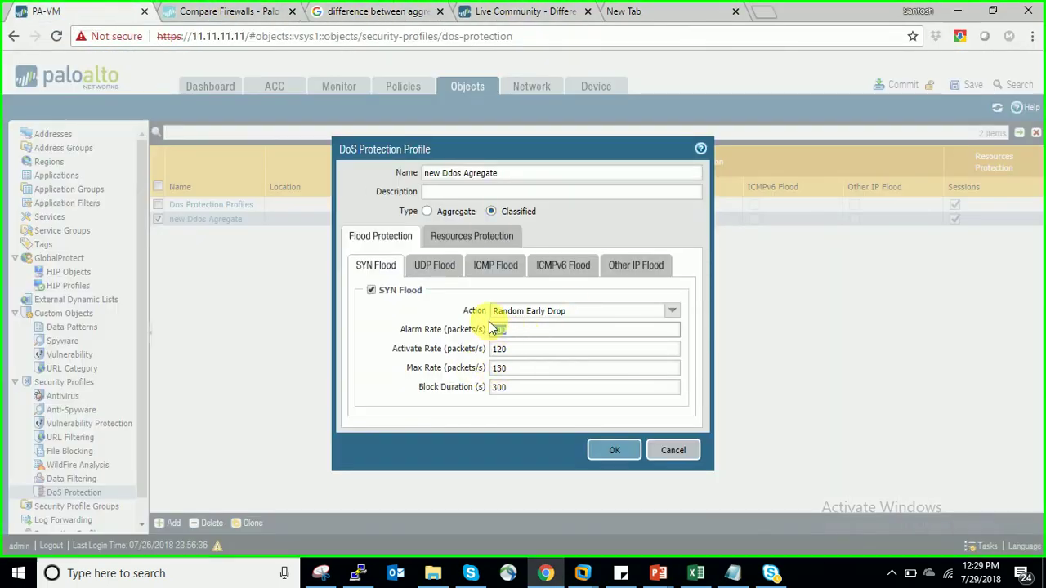
key("alt+Tab")
key("alt+Tab")
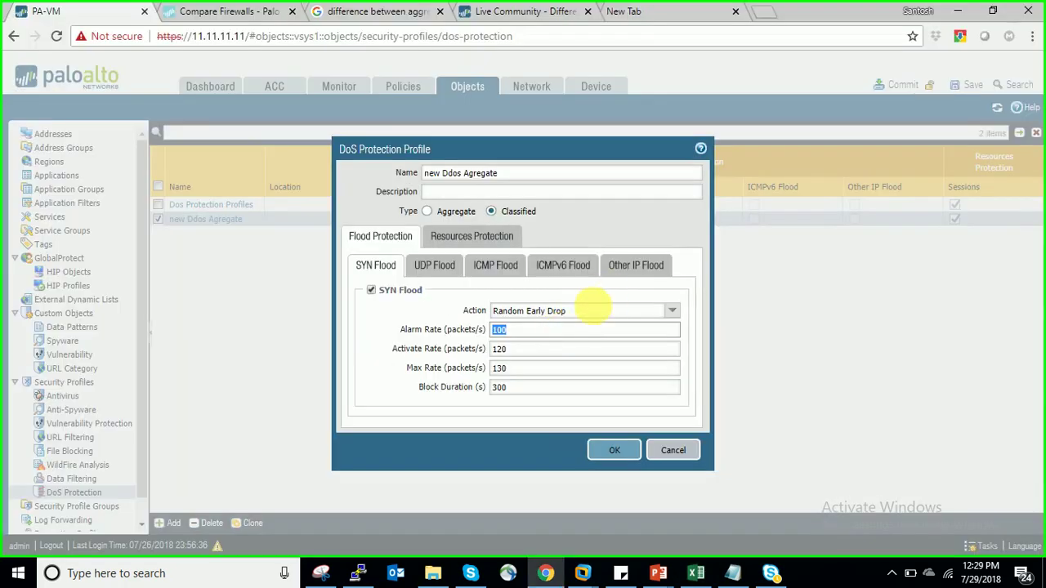
left_click_drag(573, 314, 476, 308)
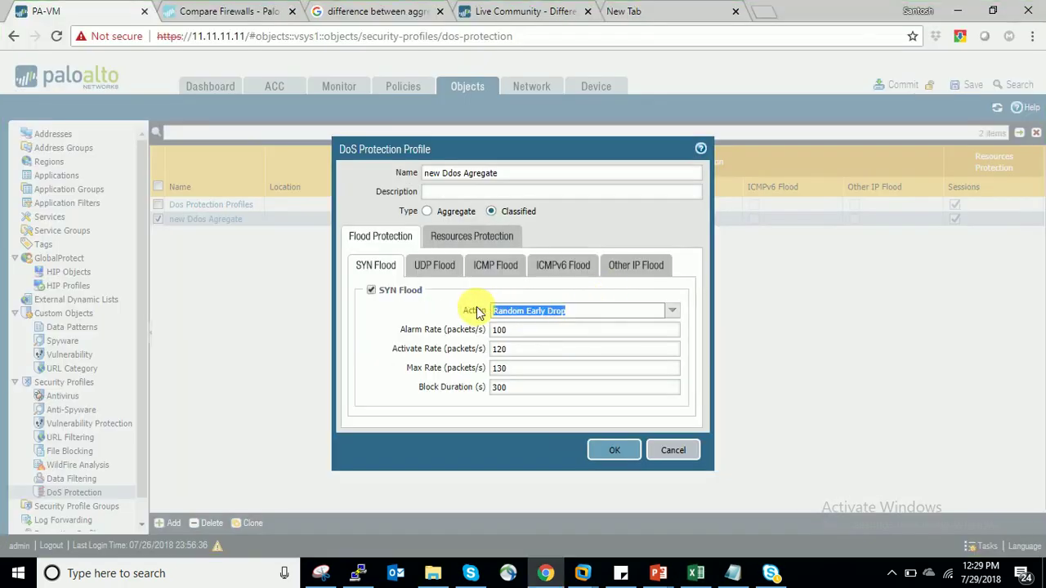
Switch to the Excel workbook and compare the host1 to host4 area with host5's address, label and packet value.
key("alt+Tab")
left_click_drag(154, 245, 474, 322)
left_click(642, 238)
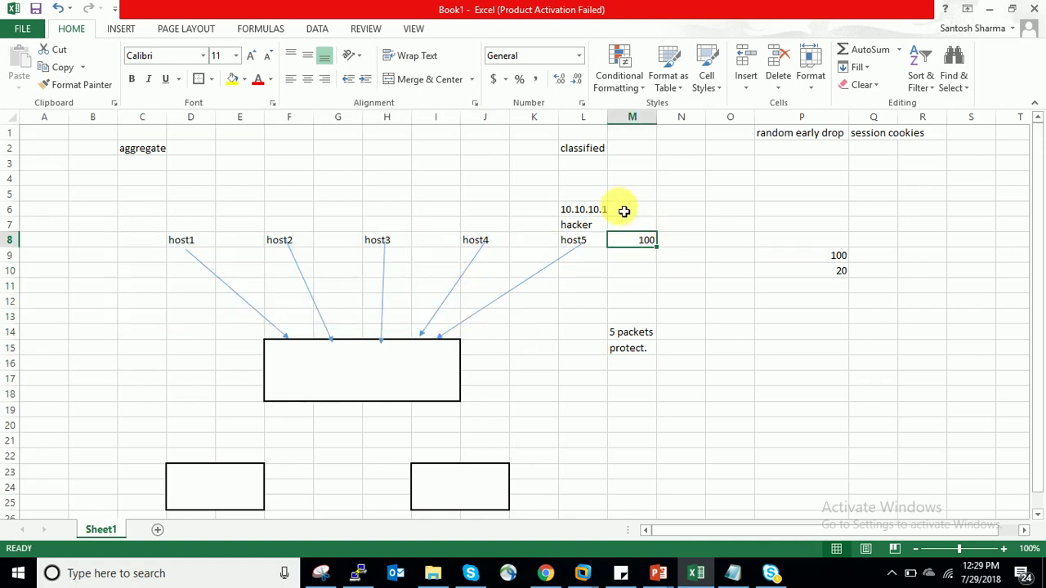
left_click_drag(580, 210, 578, 239)
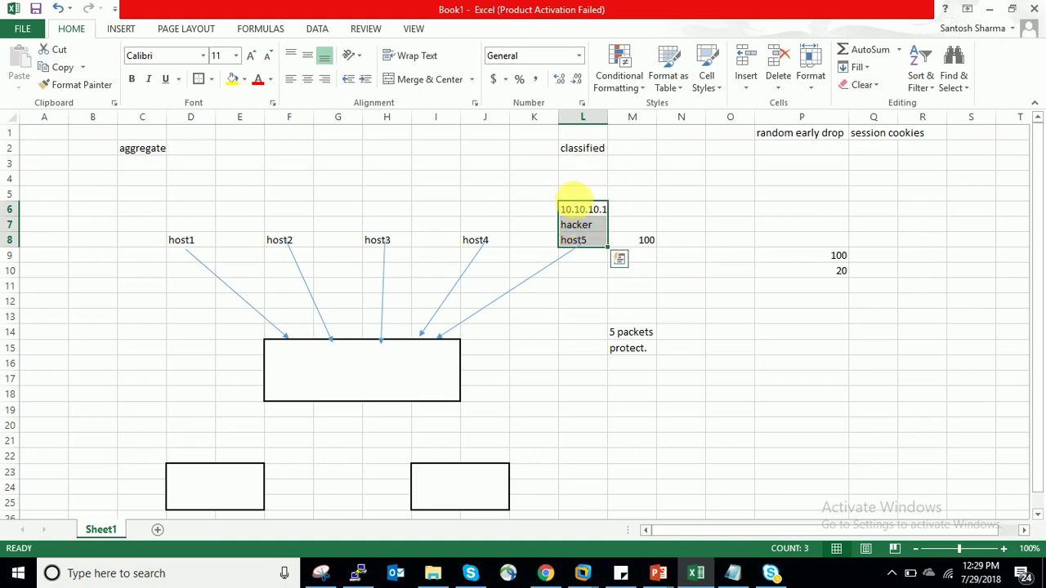
Return to the DoS profile in Chrome, review its resources protection and every flood type, and close it without saving.
key("alt+Tab")
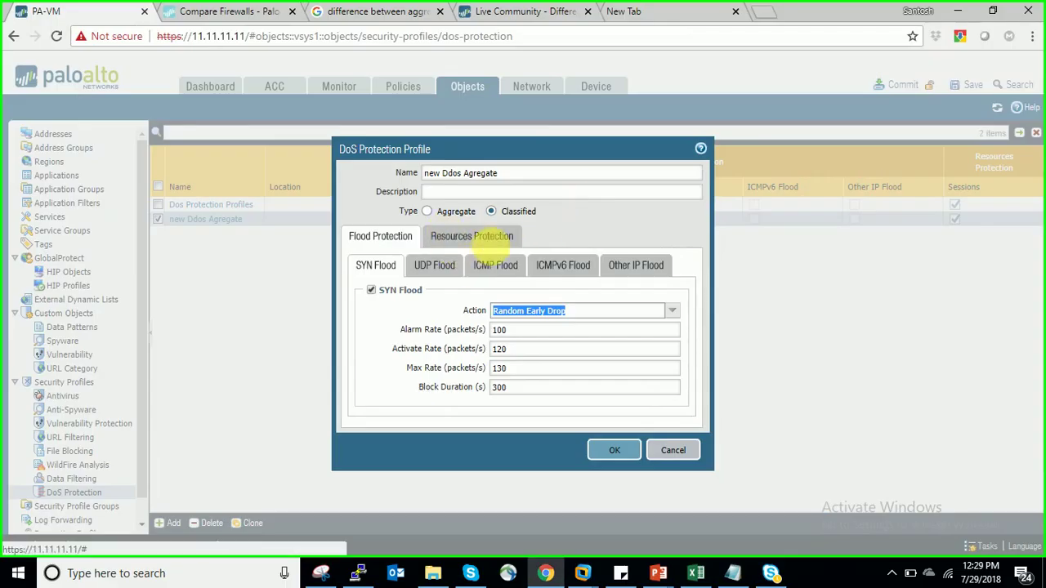
left_click(487, 237)
left_click(407, 239)
left_click(432, 265)
left_click(495, 266)
left_click(562, 265)
left_click(640, 268)
left_click(376, 266)
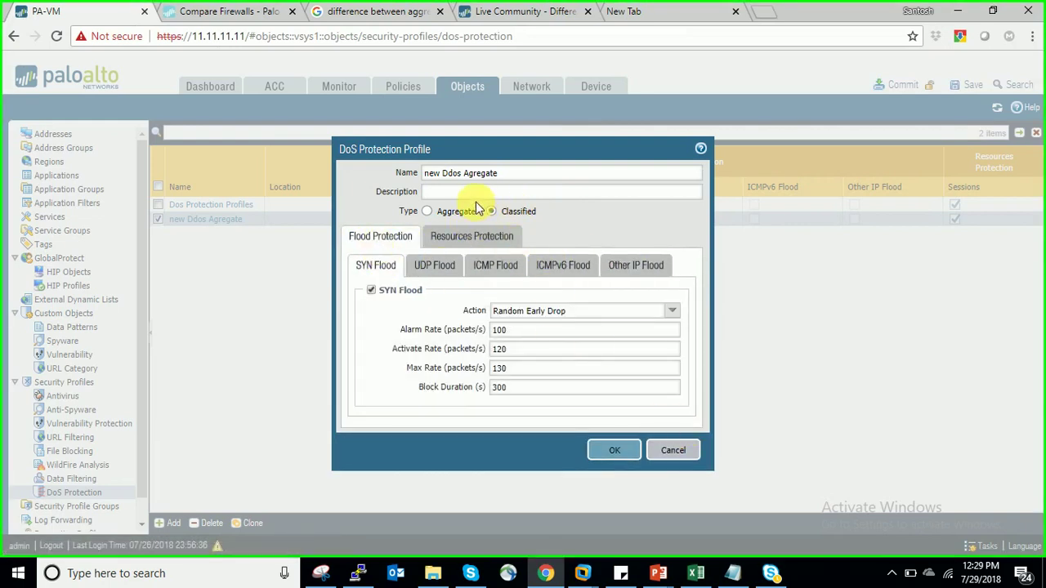
left_click_drag(557, 175, 153, 151)
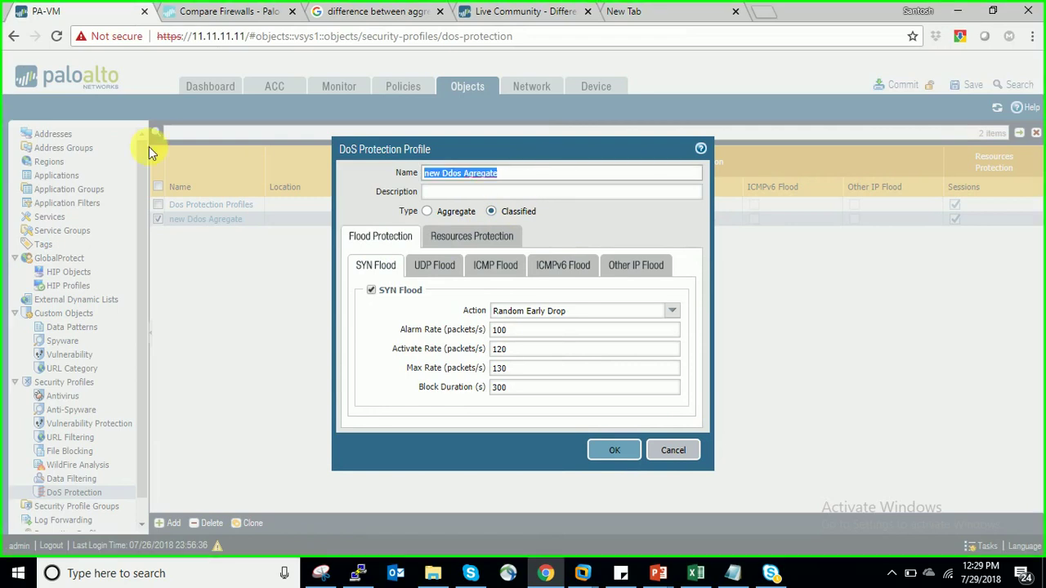
left_click(670, 451)
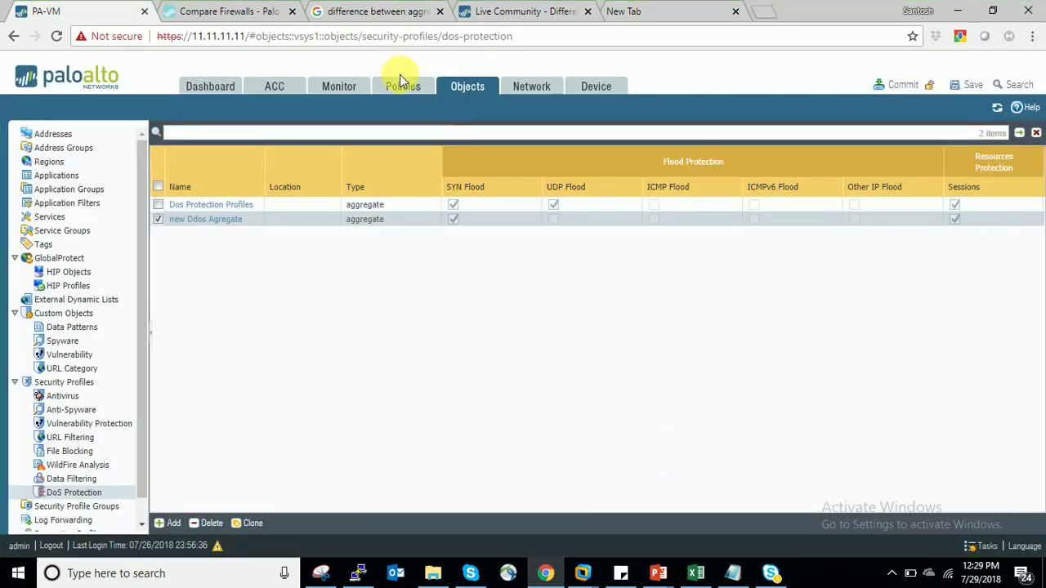
Open the protection options of the WAN-DMZ DoS policy rule, enable Classified and set Aggregate to None.
left_click(405, 86)
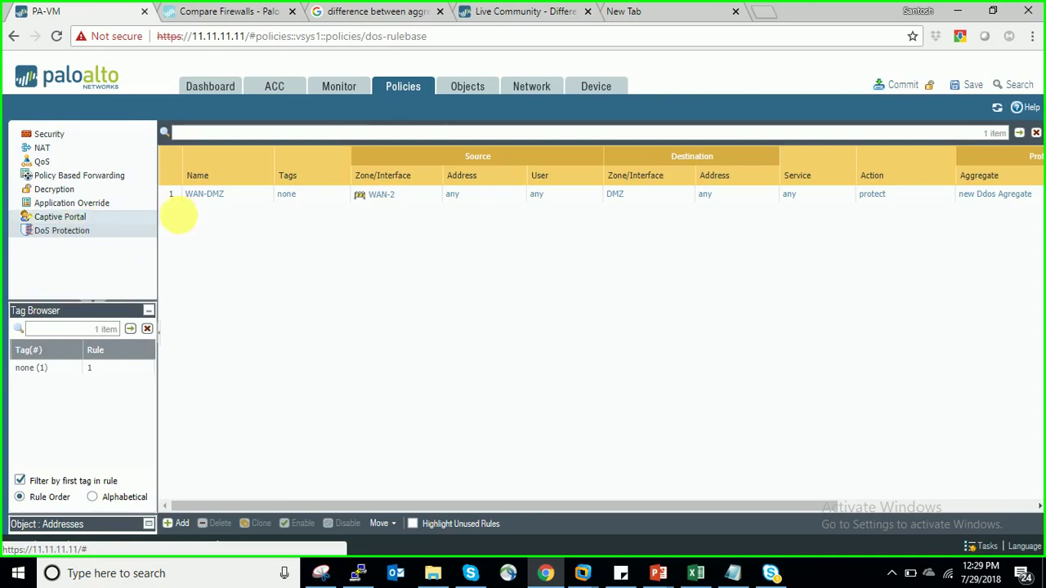
left_click(205, 197)
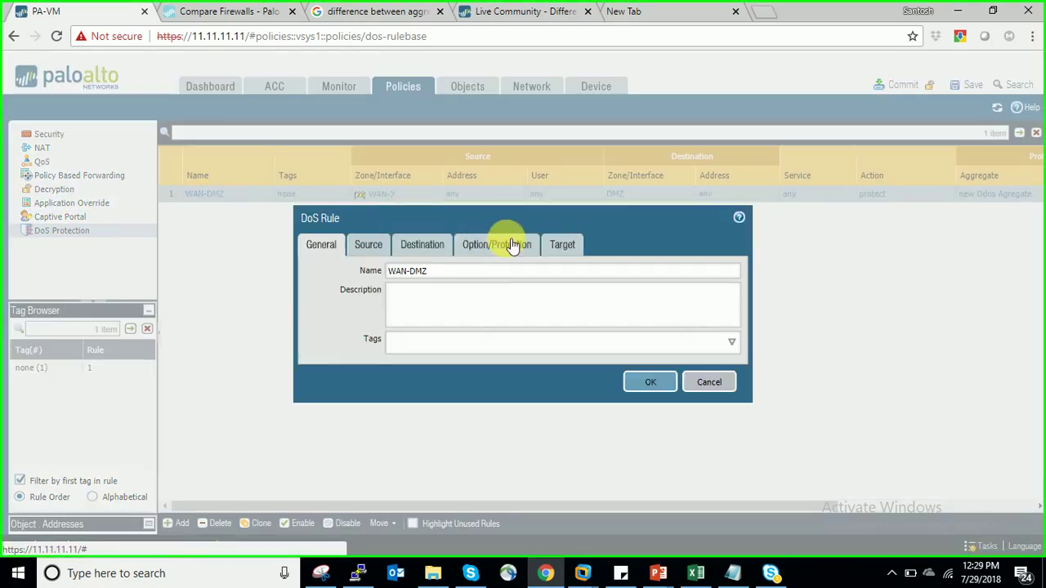
left_click(441, 244)
left_click(505, 246)
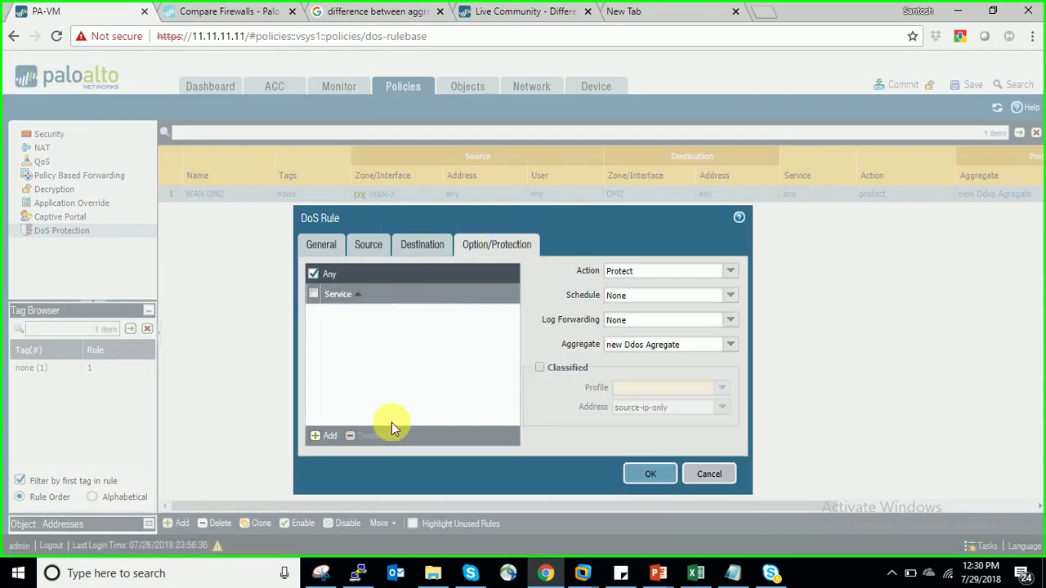
left_click(540, 368)
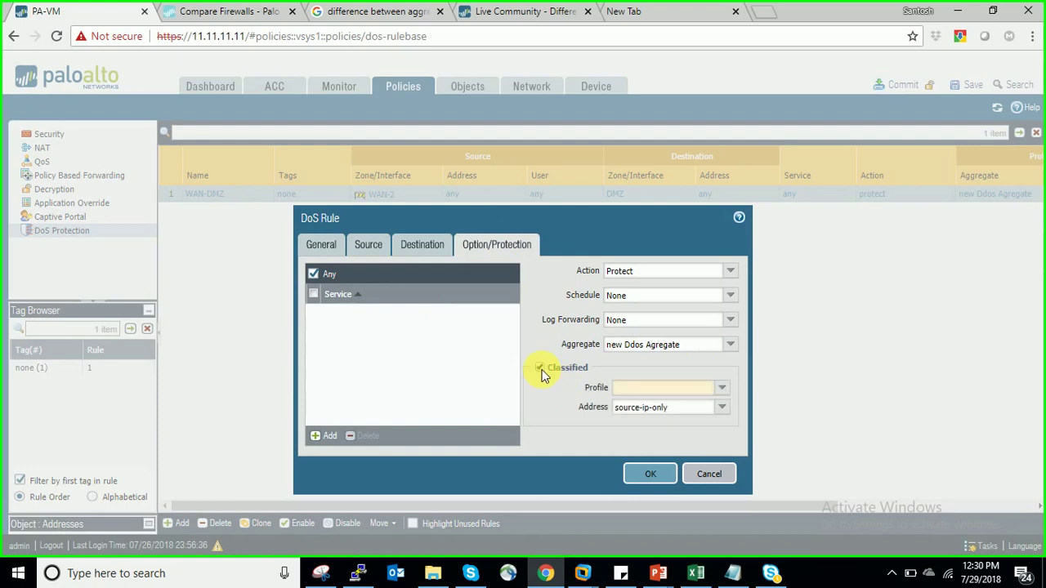
left_click(730, 344)
left_click(622, 361)
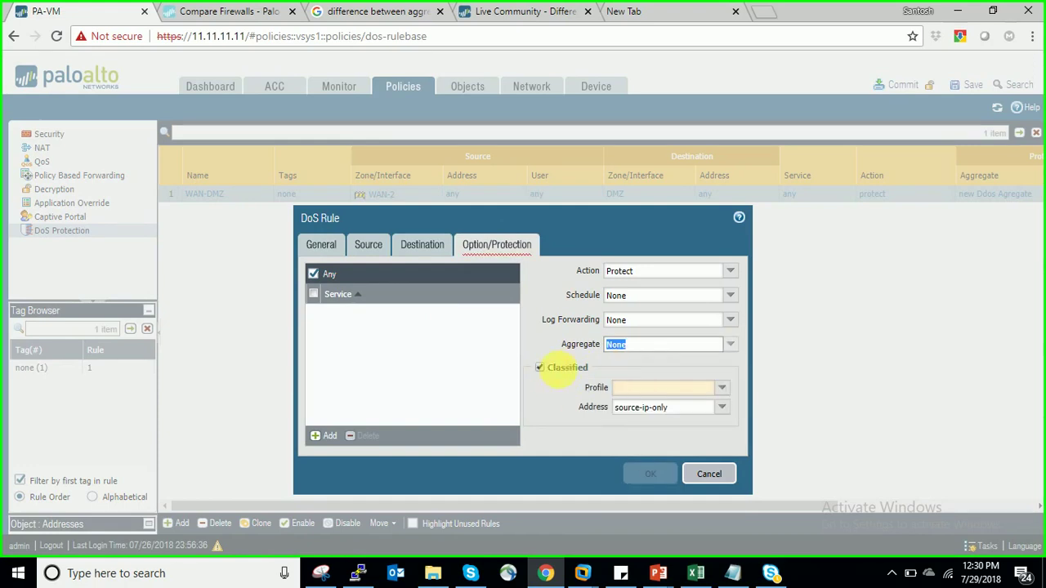
Create a classified DoS profile named "Classified Profile." with SYN flood alarm, activate and max rates of 100, 120 and 130 packets/s.
left_click(724, 389)
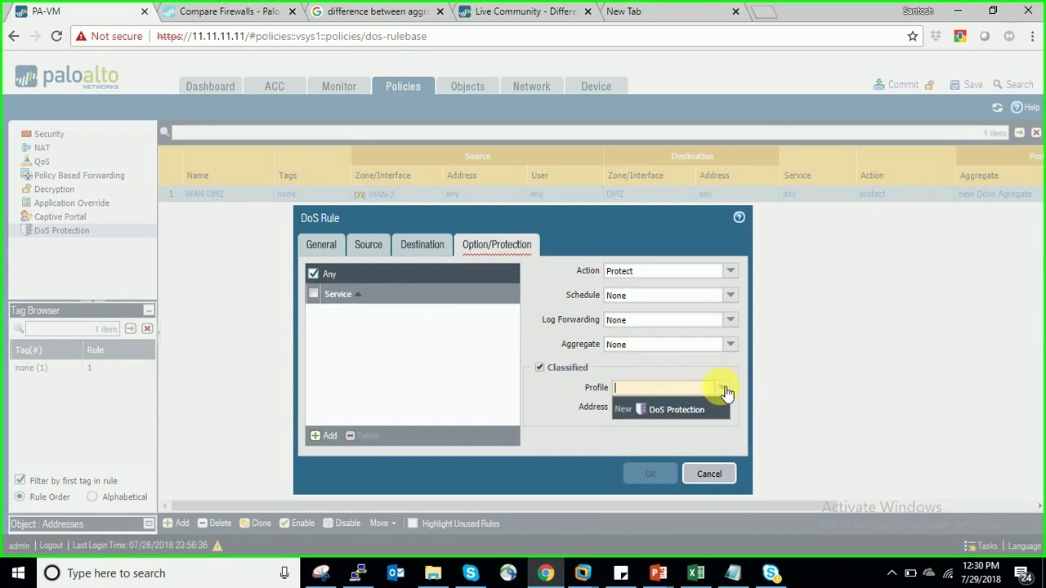
left_click(683, 414)
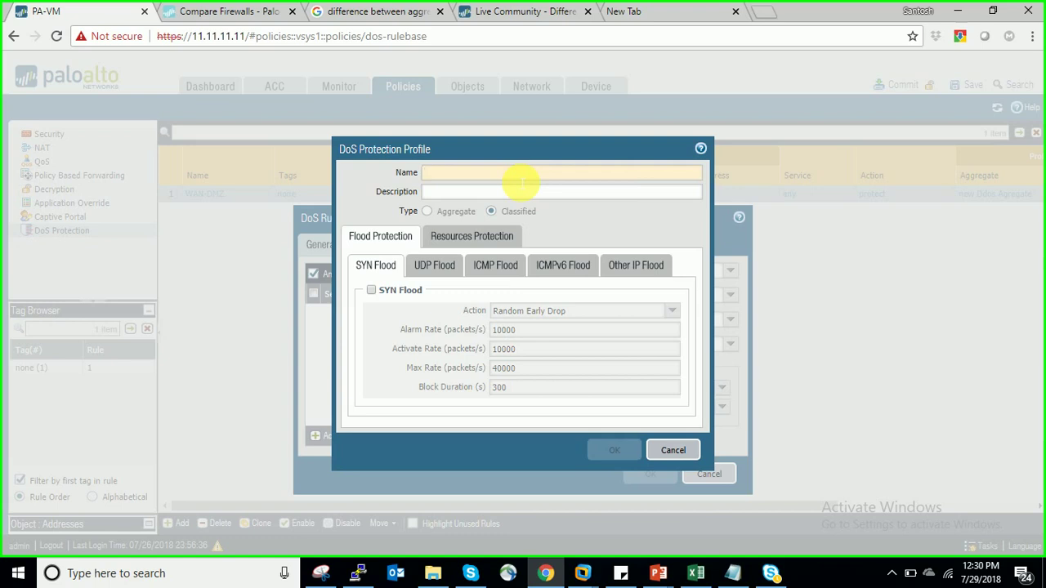
type("Classified Profile.")
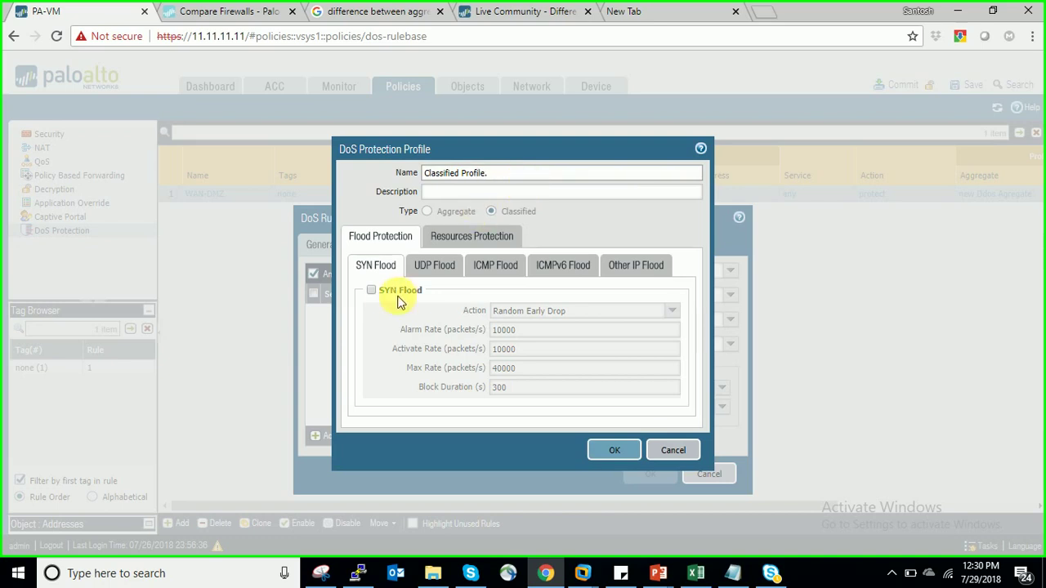
left_click(371, 291)
left_click(518, 329)
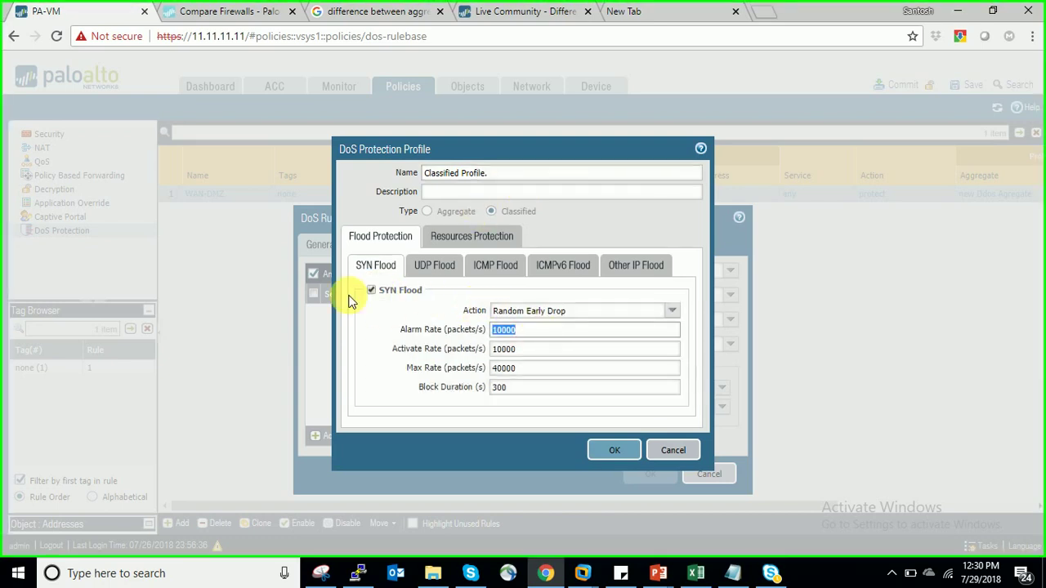
type("10")
key("Tab")
type("120")
key("Tab")
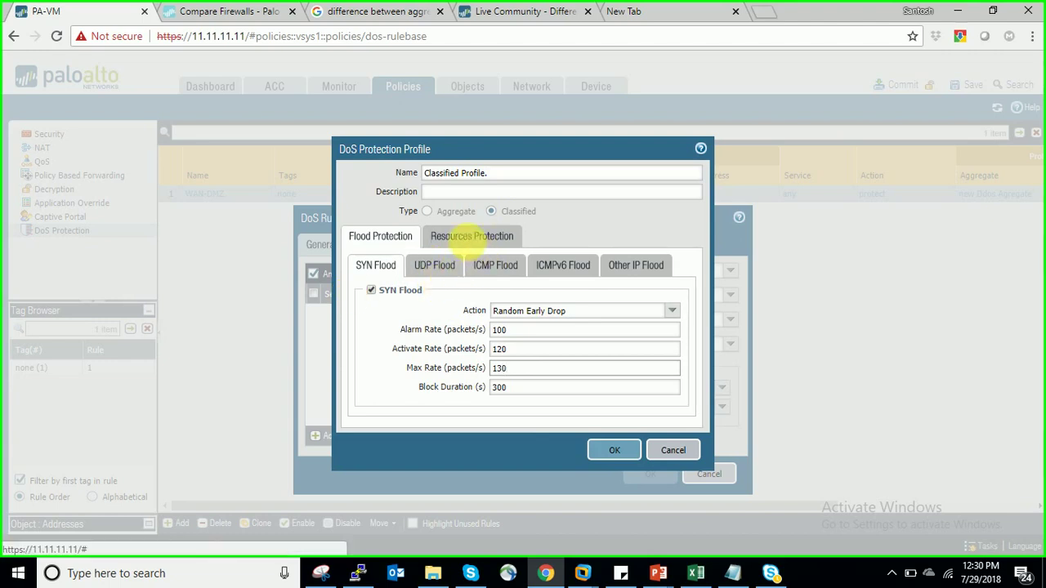
Enable the profile's session protection with 10 maximum concurrent sessions, recheck its SYN flood rates and save the profile.
left_click(466, 239)
left_click(364, 262)
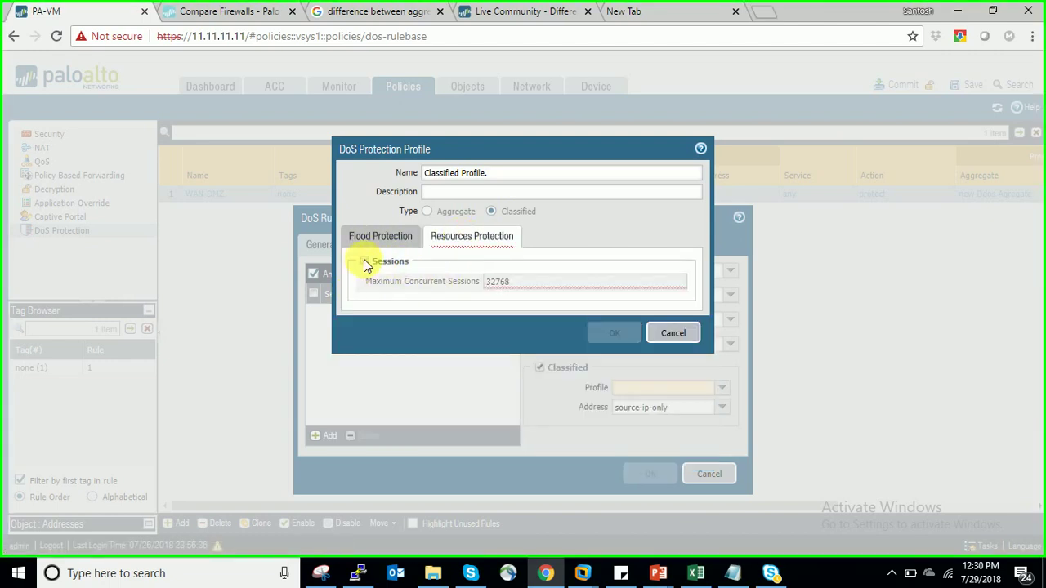
double_click(498, 282)
type("1-")
key("BackSpace")
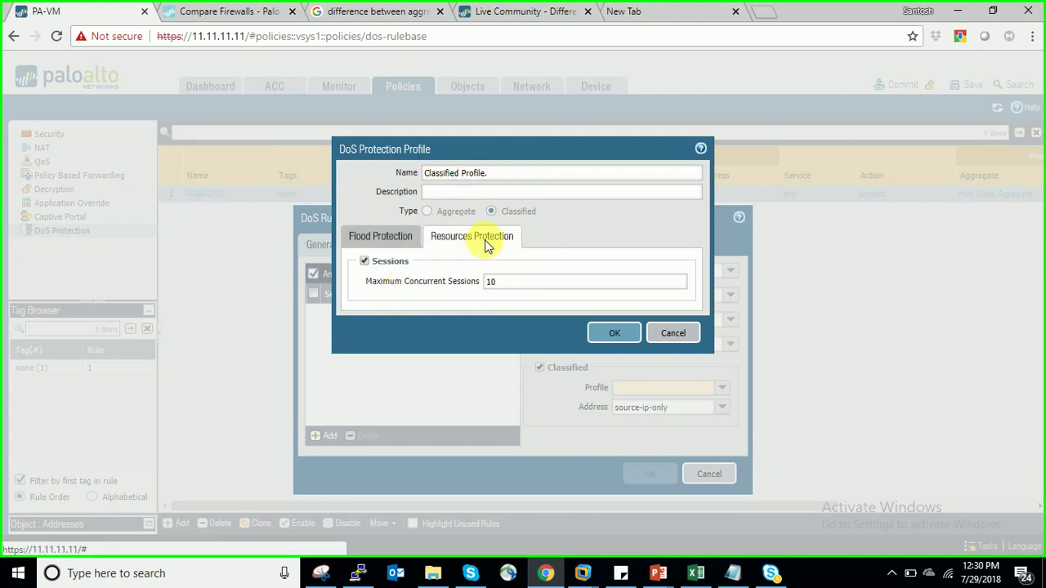
left_click(378, 240)
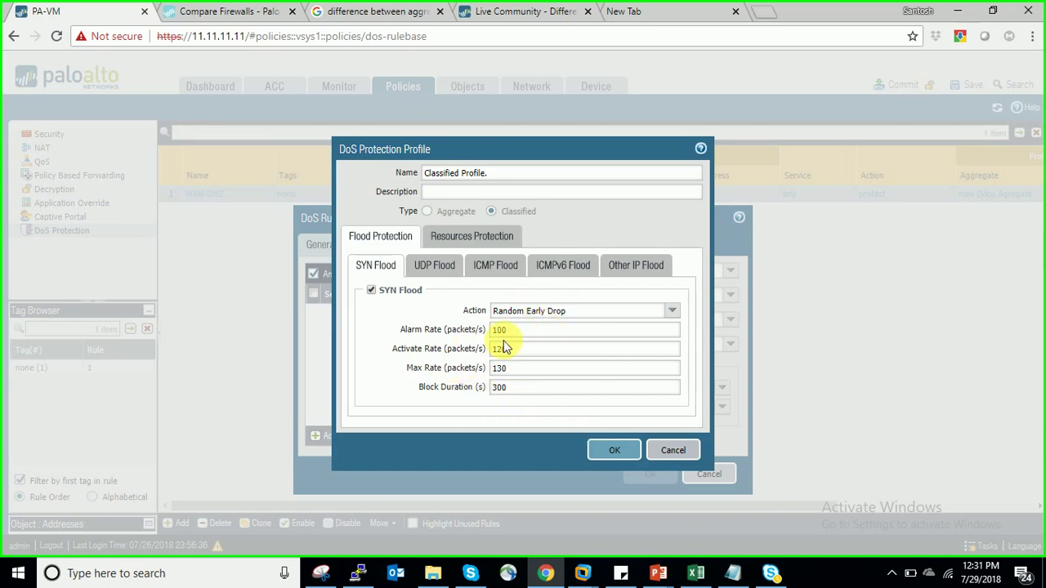
left_click(609, 449)
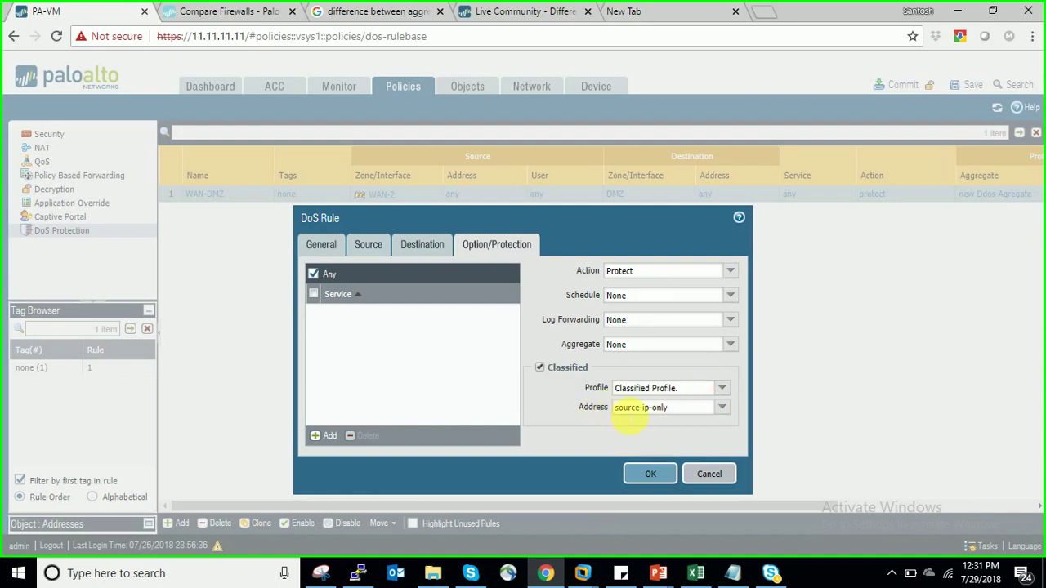
Set the rule's classified address to source-ip-only.
left_click(722, 409)
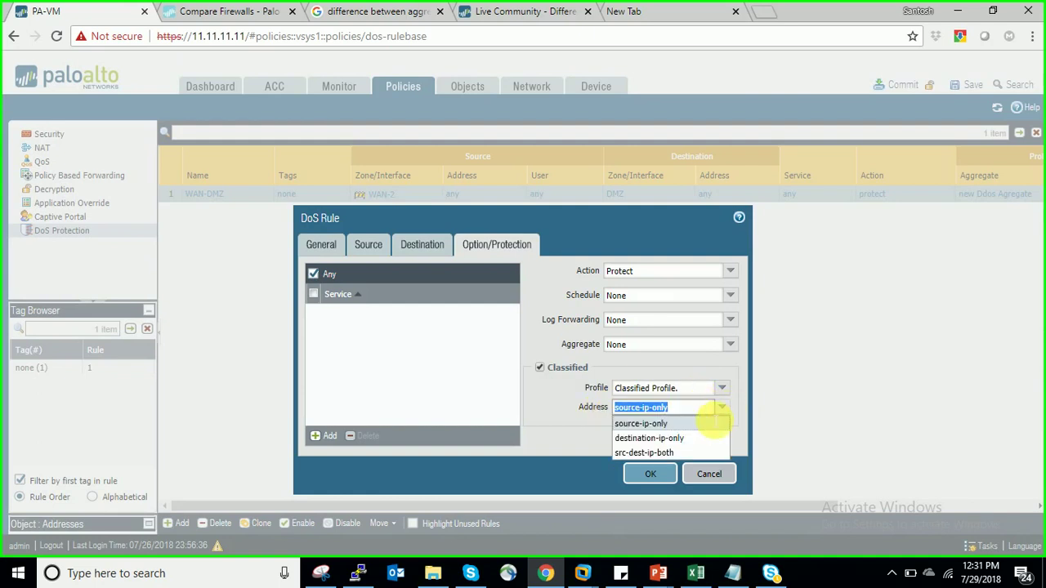
left_click(658, 424)
left_click(561, 415)
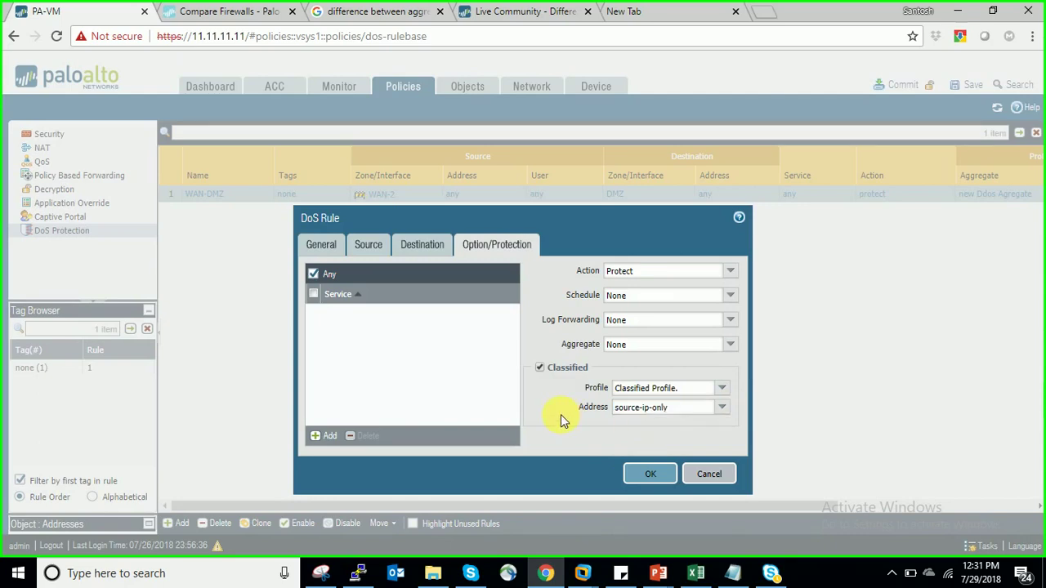
Switch to the Excel workbook and examine the 10.10.10.1 address, the hacker label and host5's arrow.
left_click(696, 573)
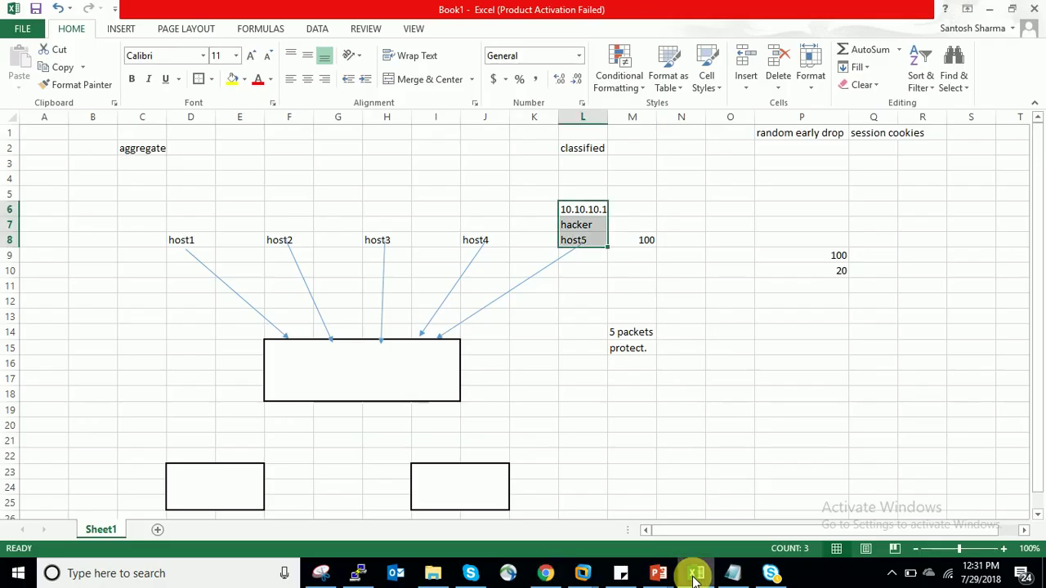
left_click(587, 206)
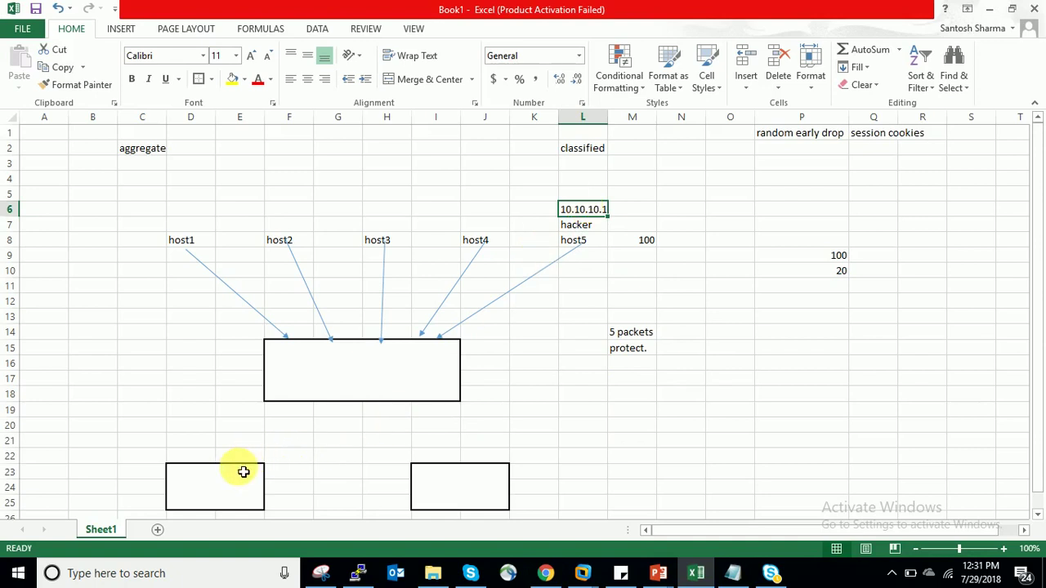
left_click(581, 223)
left_click(464, 327)
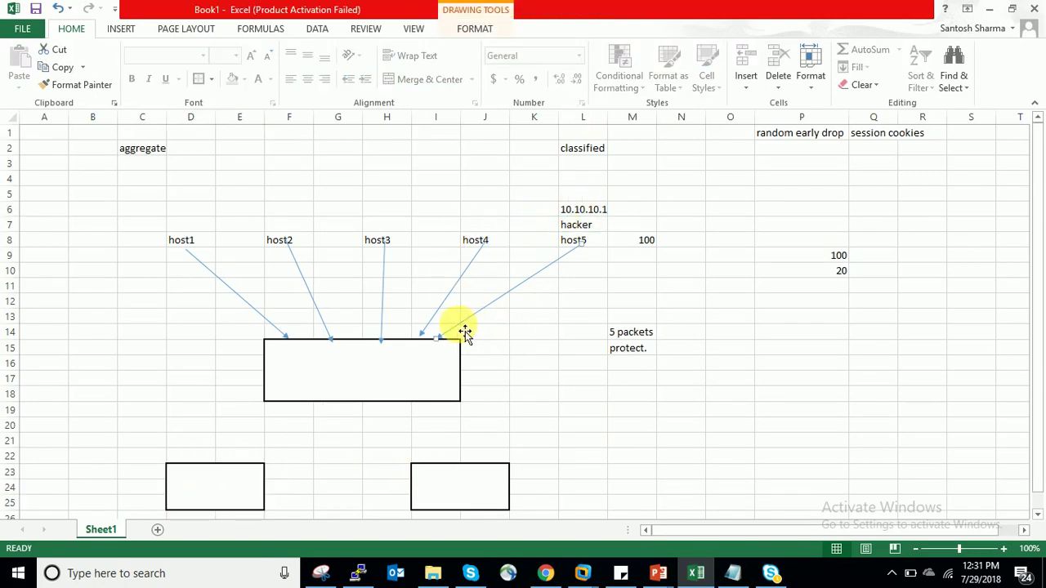
Draw two arrows from inside the central box, one to each of the two lower boxes.
left_click(120, 29)
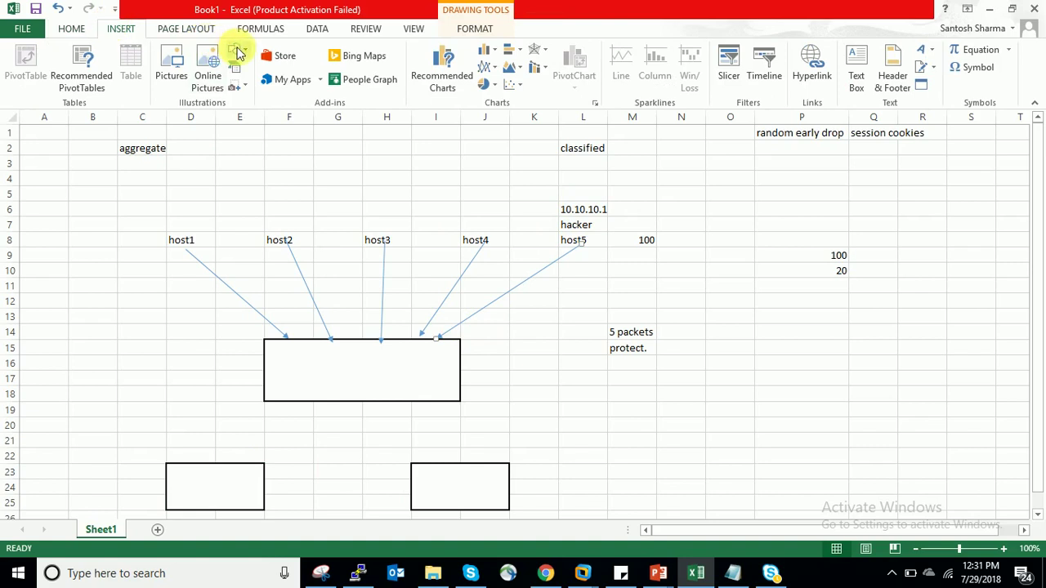
left_click(237, 51)
left_click(267, 132)
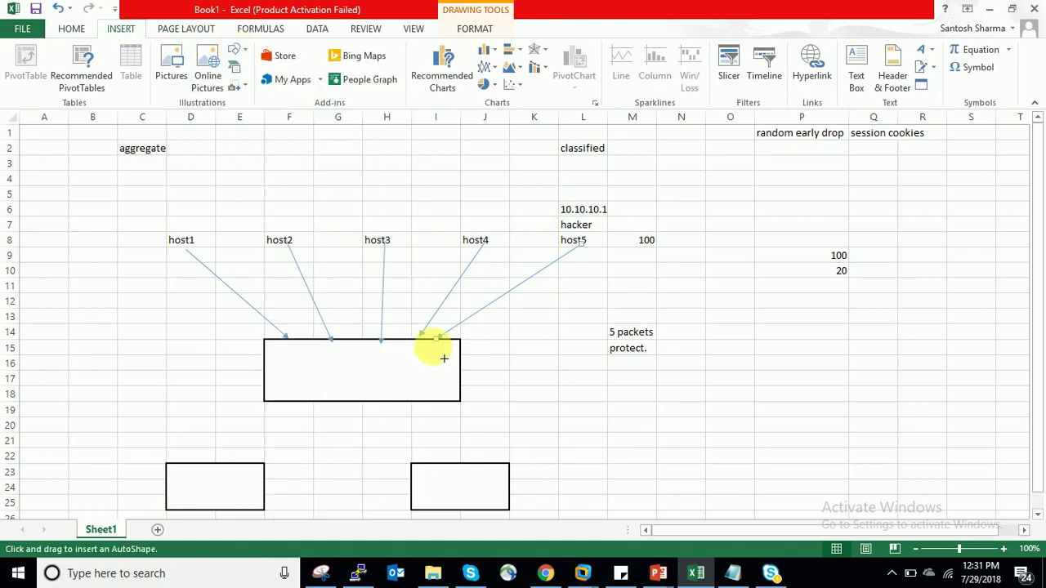
mouse_move(435, 345)
left_mouse_down()
mouse_move(264, 444)
mouse_move(243, 472)
mouse_move(245, 464)
left_mouse_up()
left_click(43, 50)
left_click_drag(435, 347, 470, 465)
left_click(638, 366)
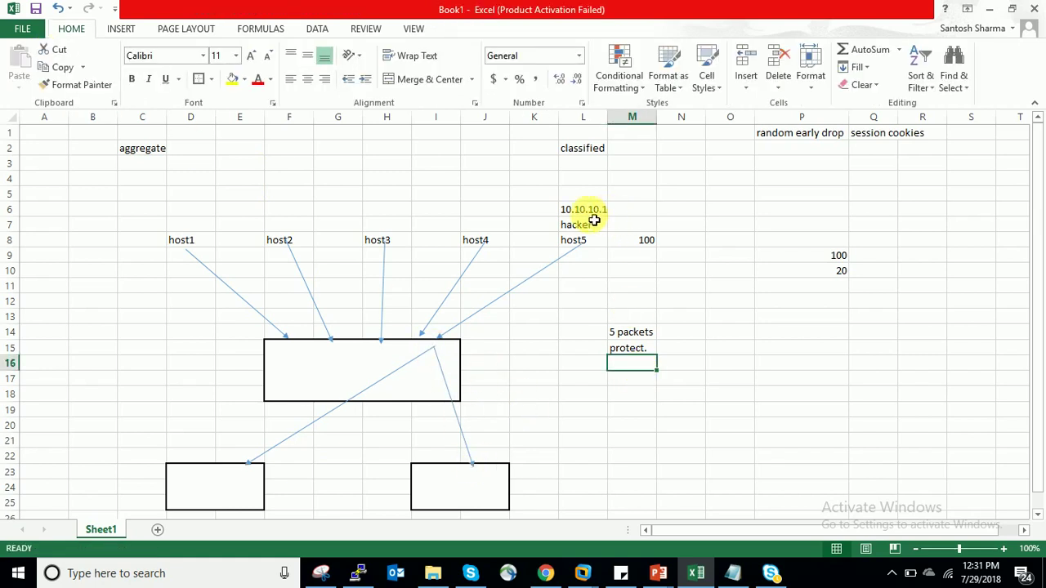
Review the 10.10.10.1 address and hacker cells above host5.
left_click_drag(579, 226, 589, 216)
left_click(590, 215)
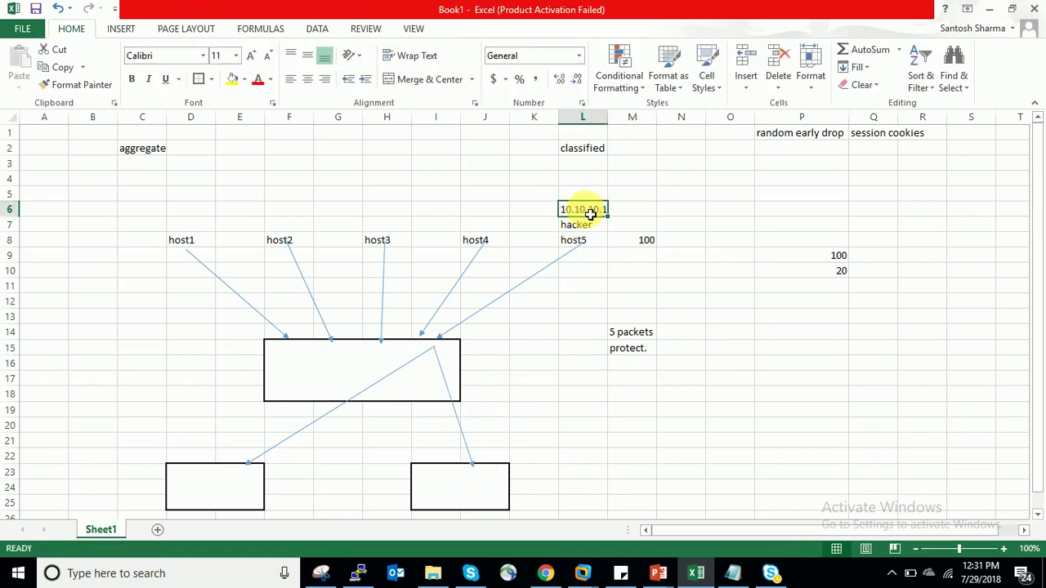
left_click(579, 225)
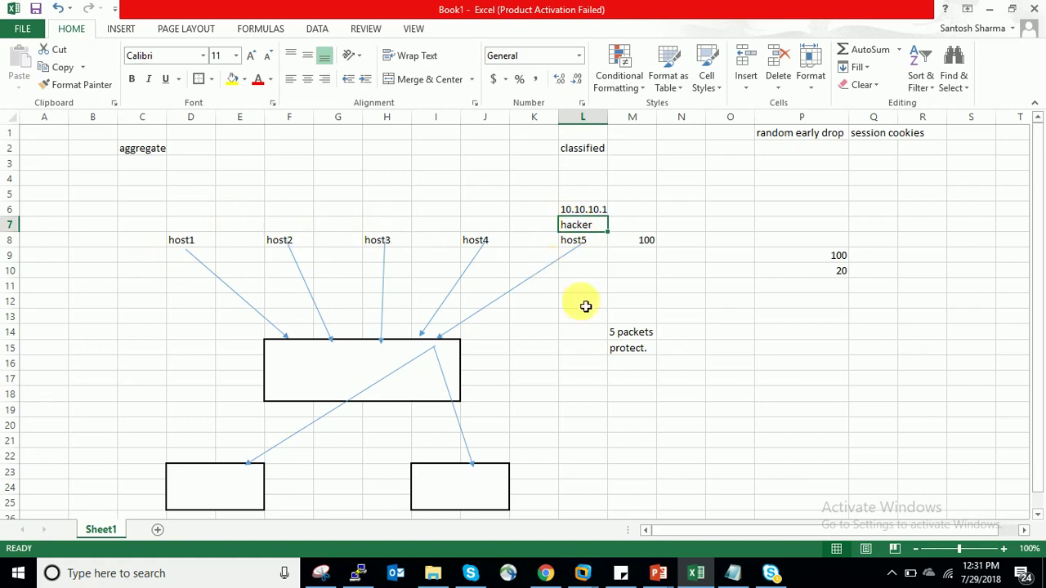
Switch to the DoS rule in Chrome and set its classified address to destination-ip-only.
left_click(545, 575)
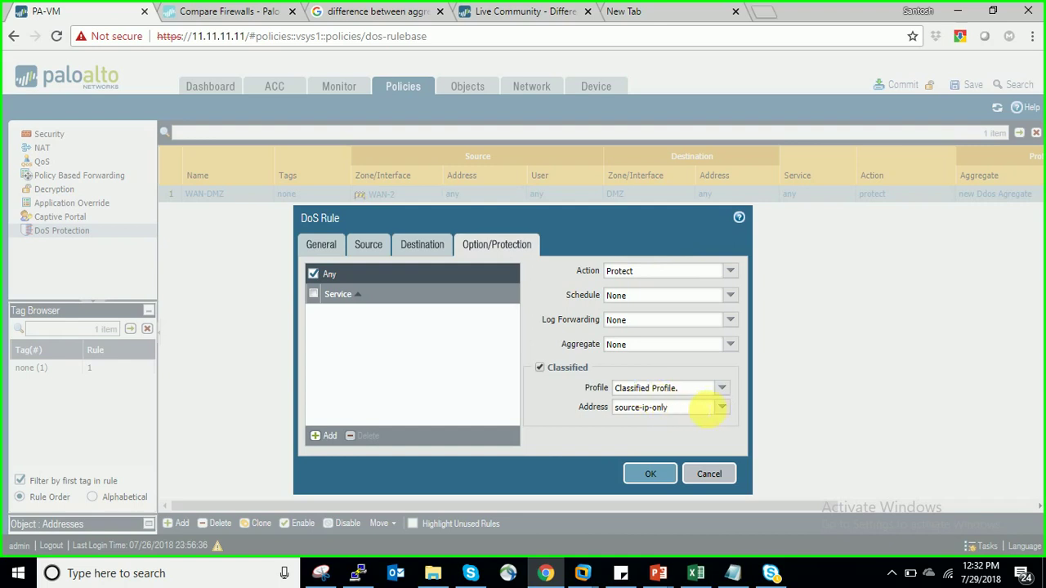
left_click(721, 407)
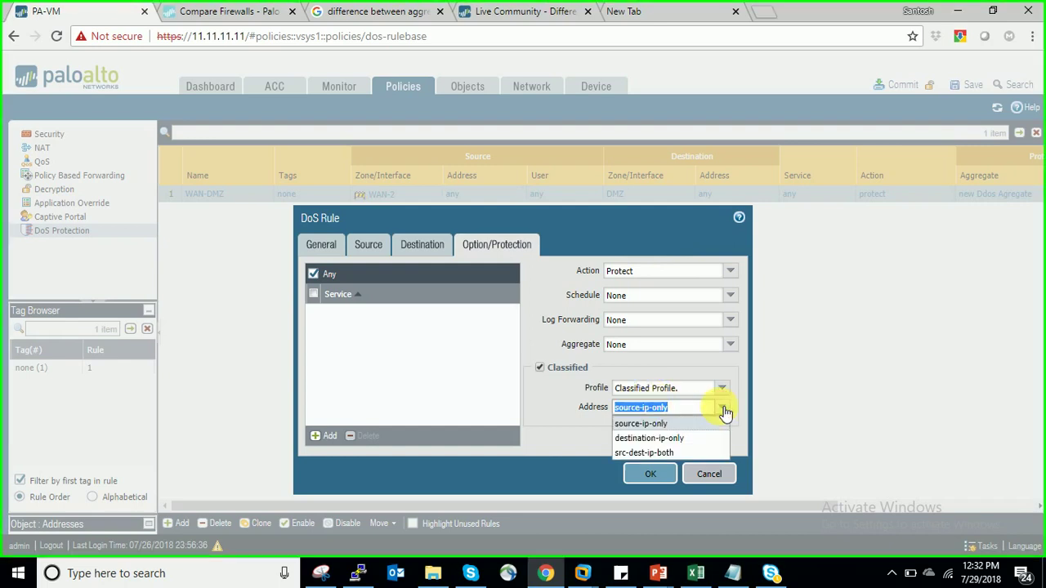
left_click(670, 439)
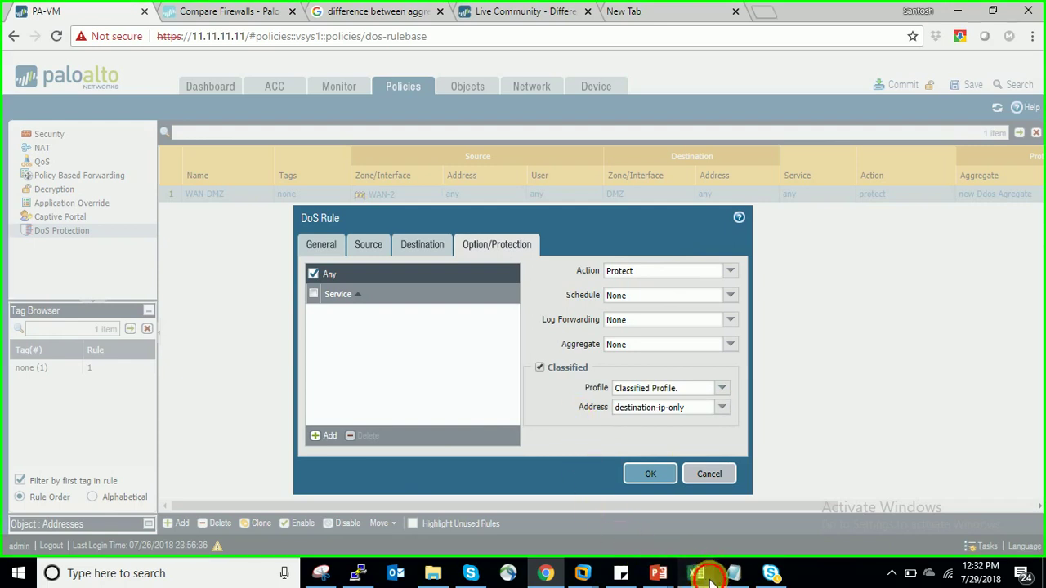
Switch to the Excel workbook, place 120 in cell D22 above the lower-left box, and shorten that box's arrow.
left_click(710, 578)
left_click(227, 498)
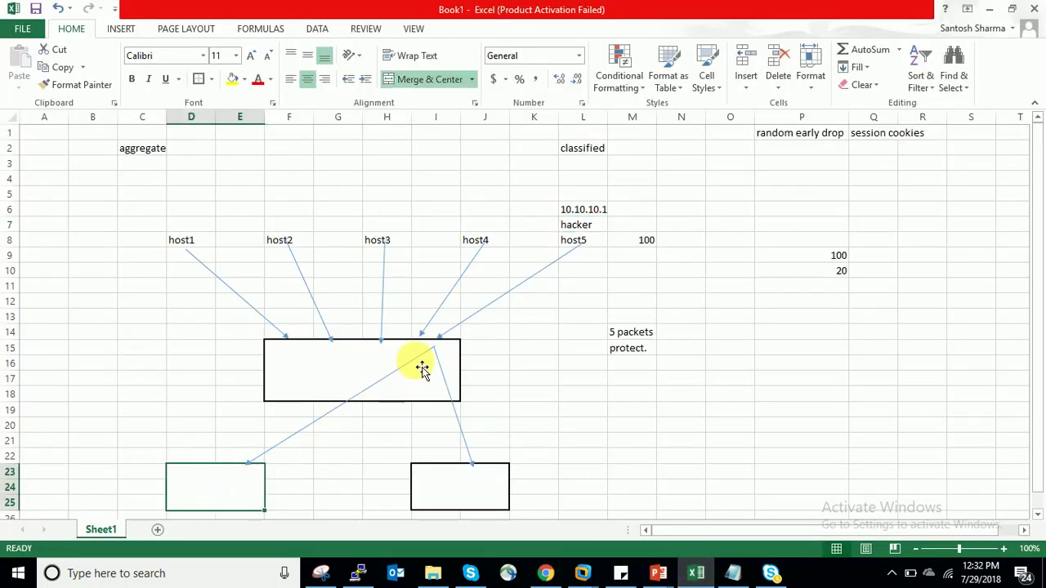
left_click(15, 395)
left_click(44, 397)
left_click(44, 397)
type("120")
left_click(109, 348)
left_click(63, 394)
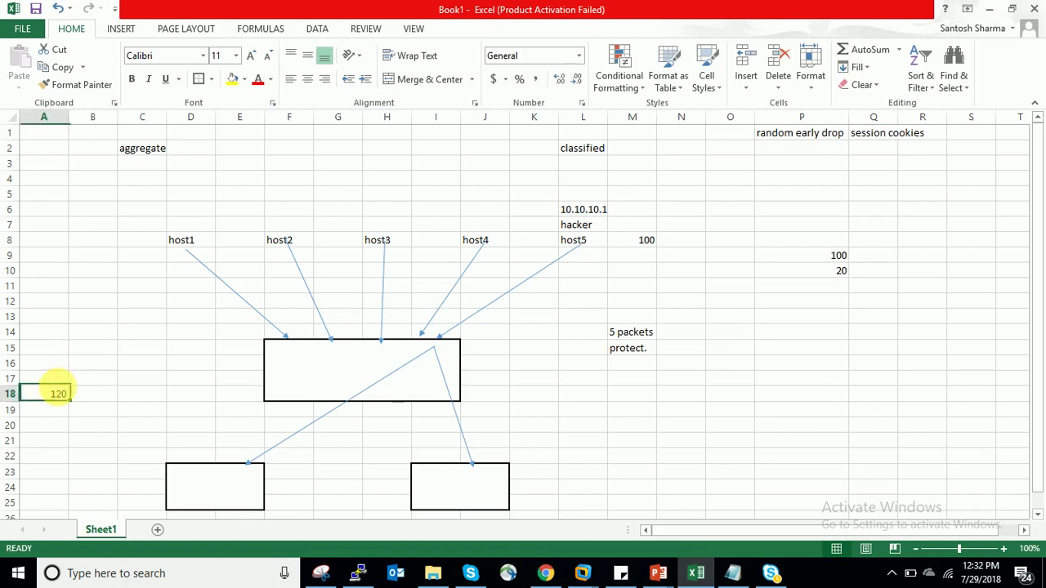
left_click_drag(63, 393, 201, 457)
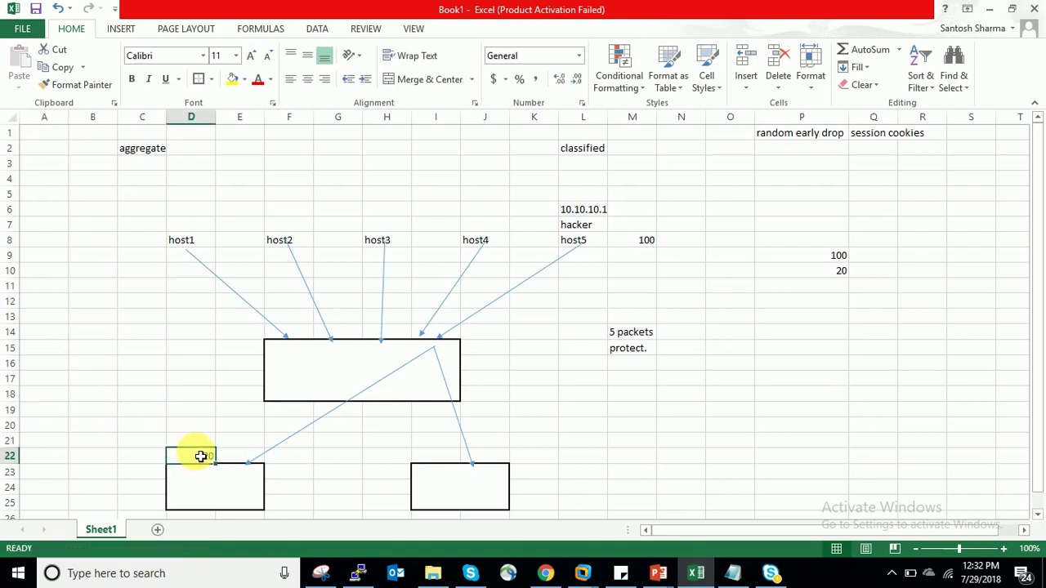
left_click(433, 355)
left_click_drag(439, 353, 300, 372)
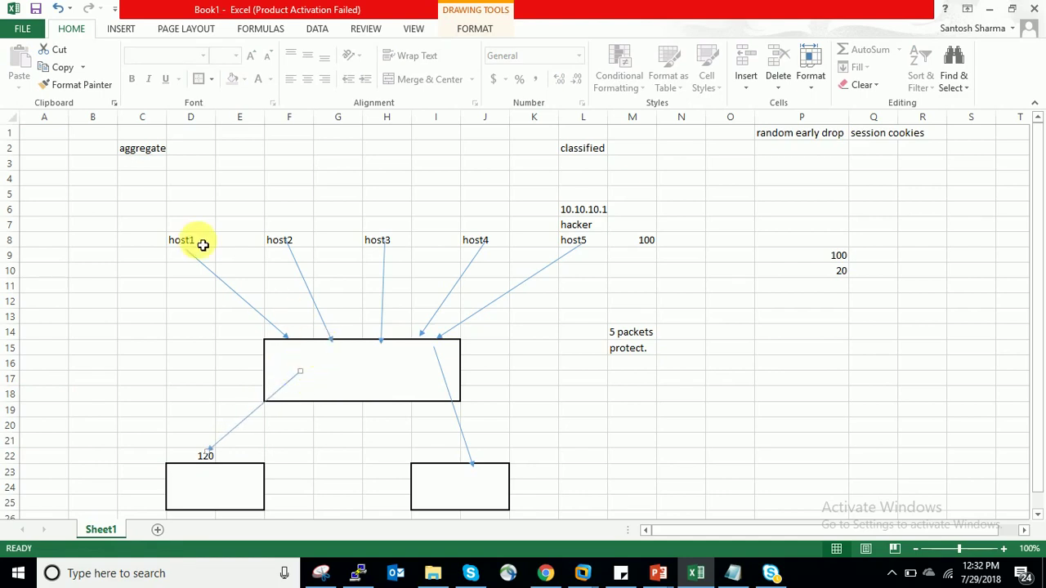
Compare 10.10.10.1 and the host1 to host4 row with the 120 value, and return to the DoS rule in Chrome.
left_click(598, 214)
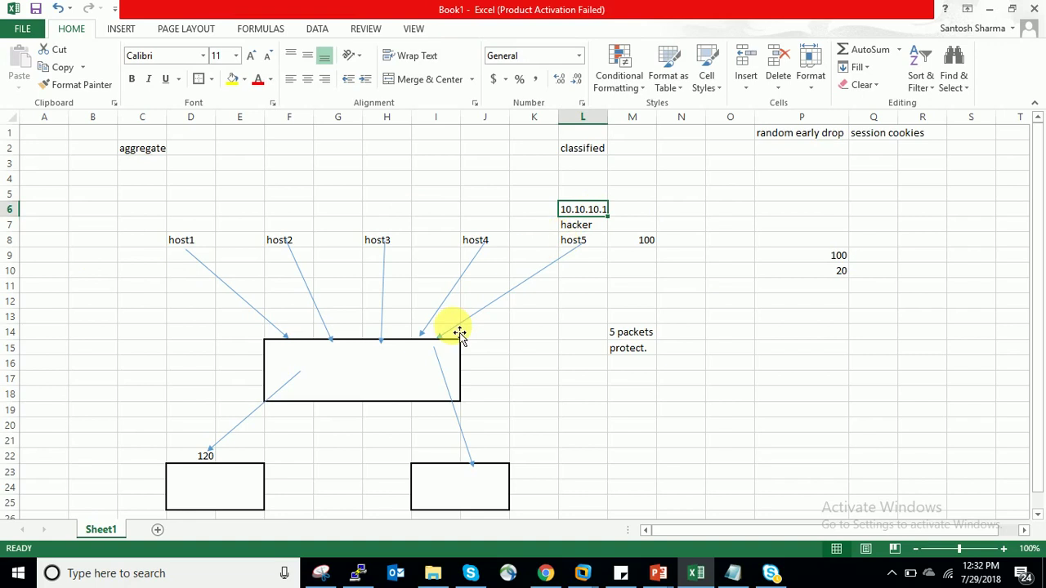
left_click_drag(171, 242, 466, 240)
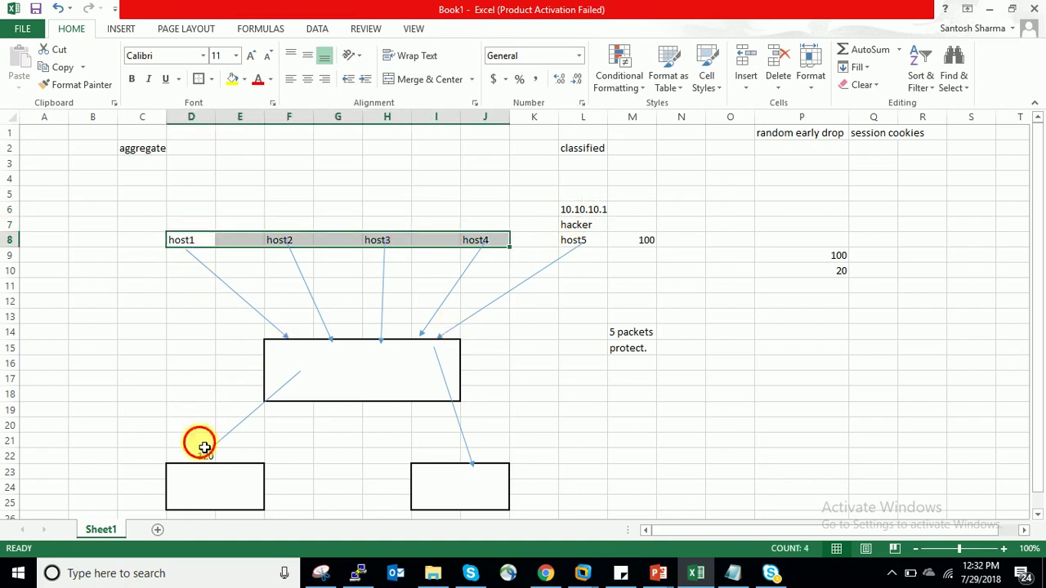
left_click(204, 445)
left_click(201, 461)
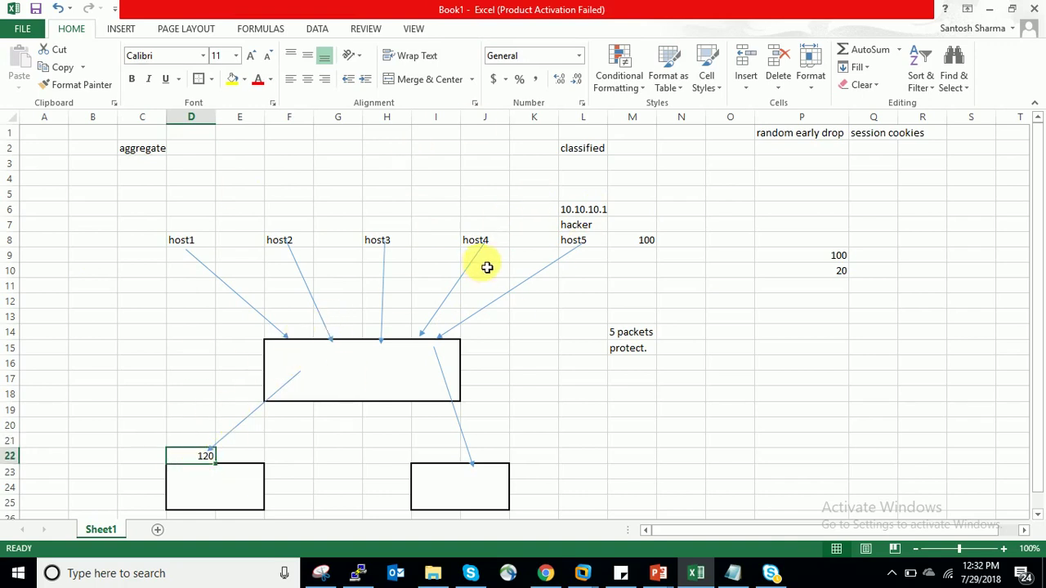
left_click_drag(180, 238, 474, 238)
left_click(545, 573)
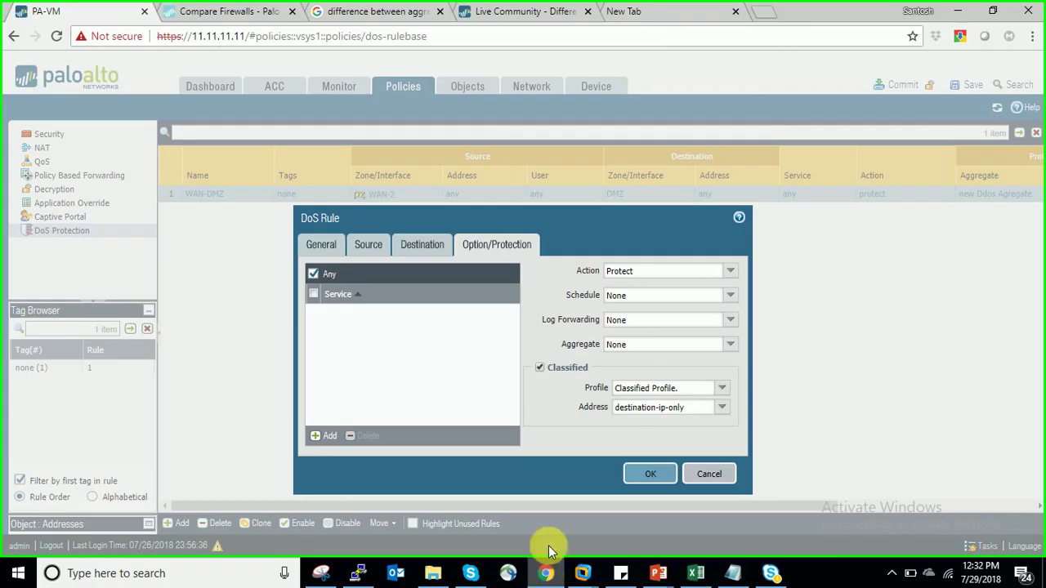
Check the address options against the 10.10.10.1 cell in Excel, set the rule's classified address to src-dest-ip-both in Chrome, and save the rule.
left_click(724, 412)
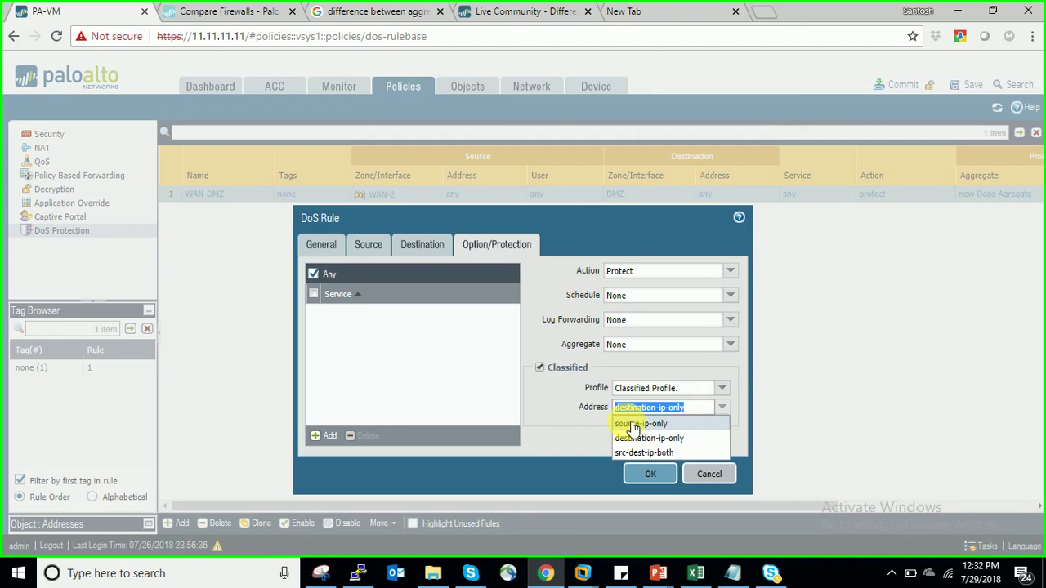
key("alt+Tab")
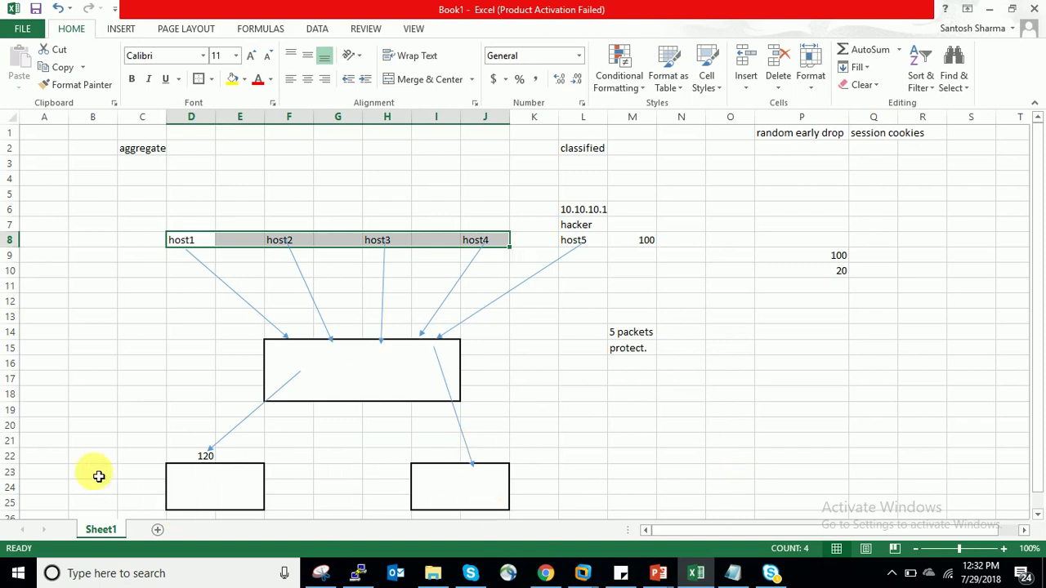
left_click(598, 213)
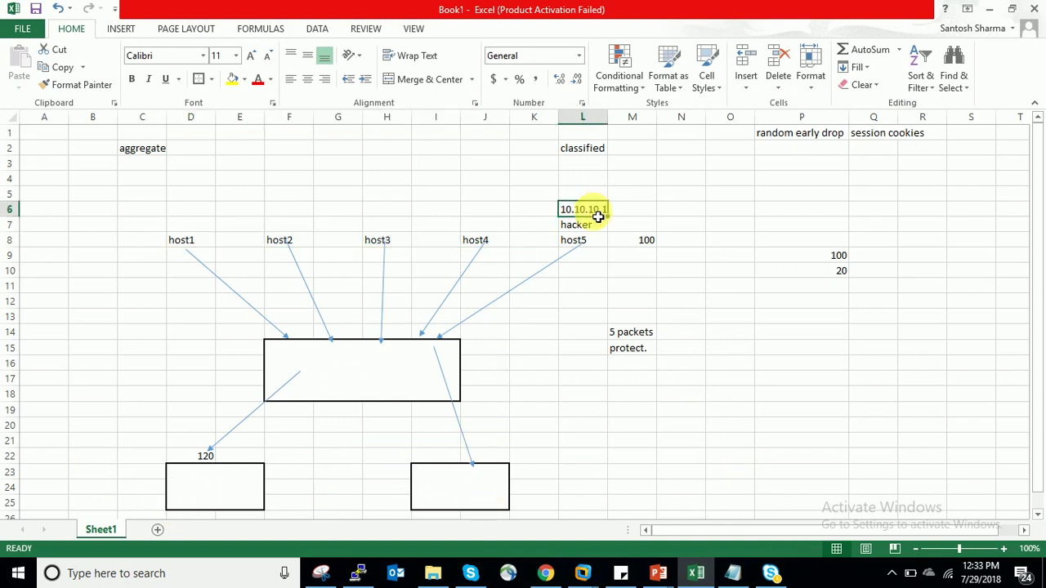
key("alt+Tab")
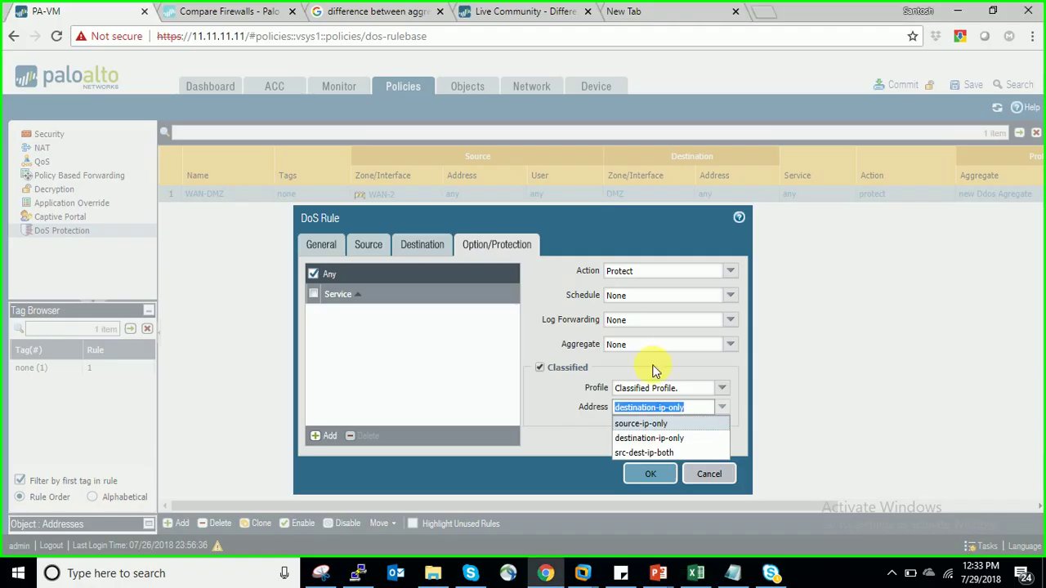
left_click(667, 453)
left_click(685, 442)
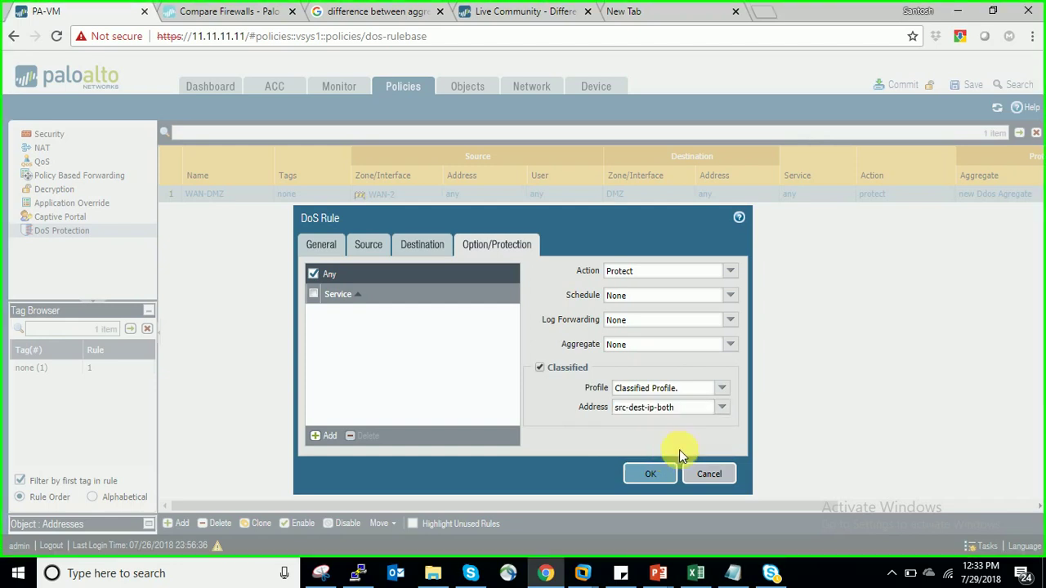
left_click(667, 474)
Switch to the Excel workbook, label the lower-left box SERVER, and select the large middle box.
key("alt+Tab")
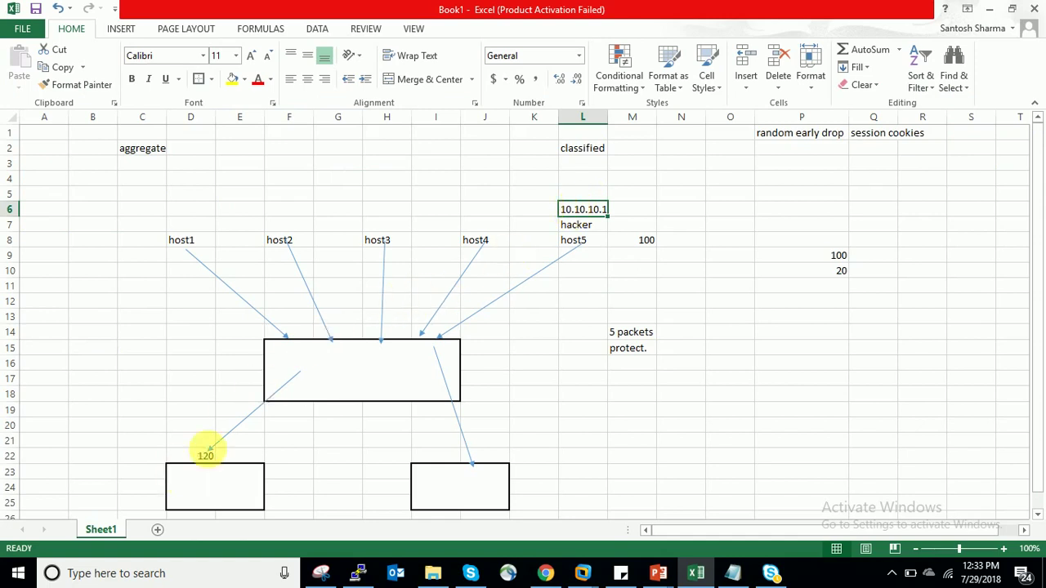
left_click(223, 489)
double_click(225, 490)
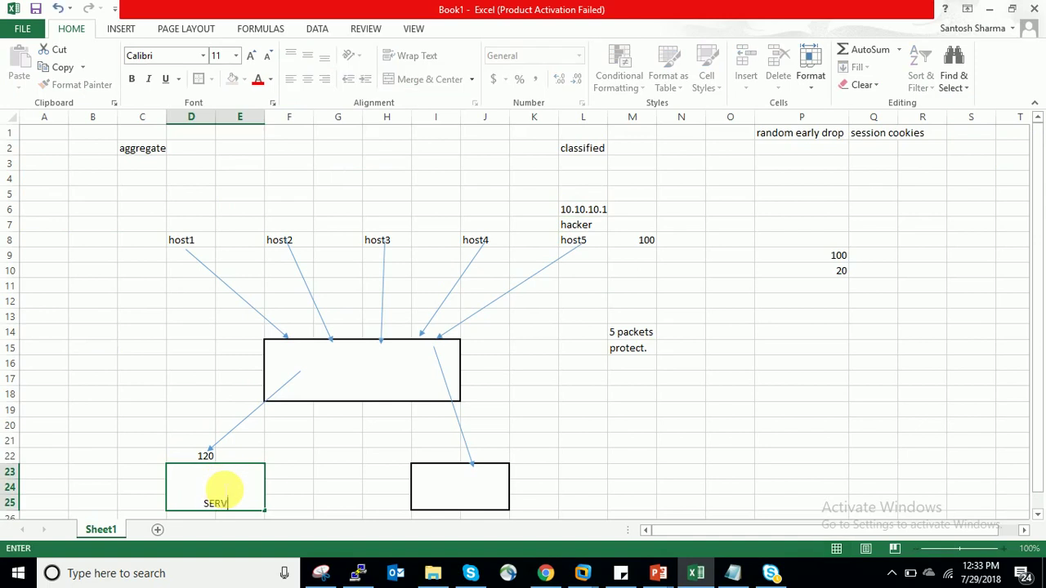
left_click(338, 456)
left_click(378, 394)
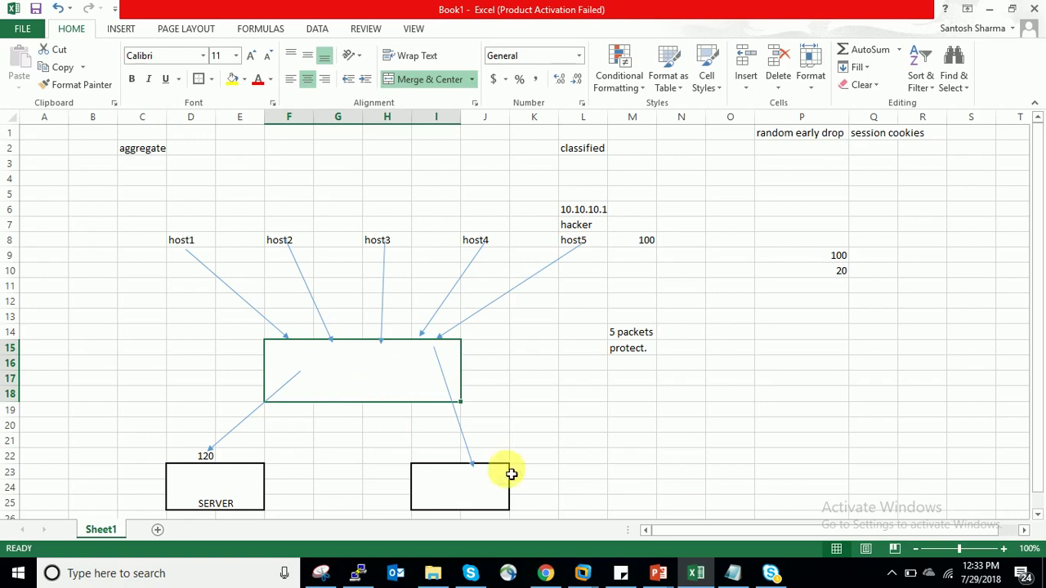
Switch to Chrome, review the SYN Flood action and rates of the Classified Profile DoS protection object, and close it without changes.
mouse_move(551, 578)
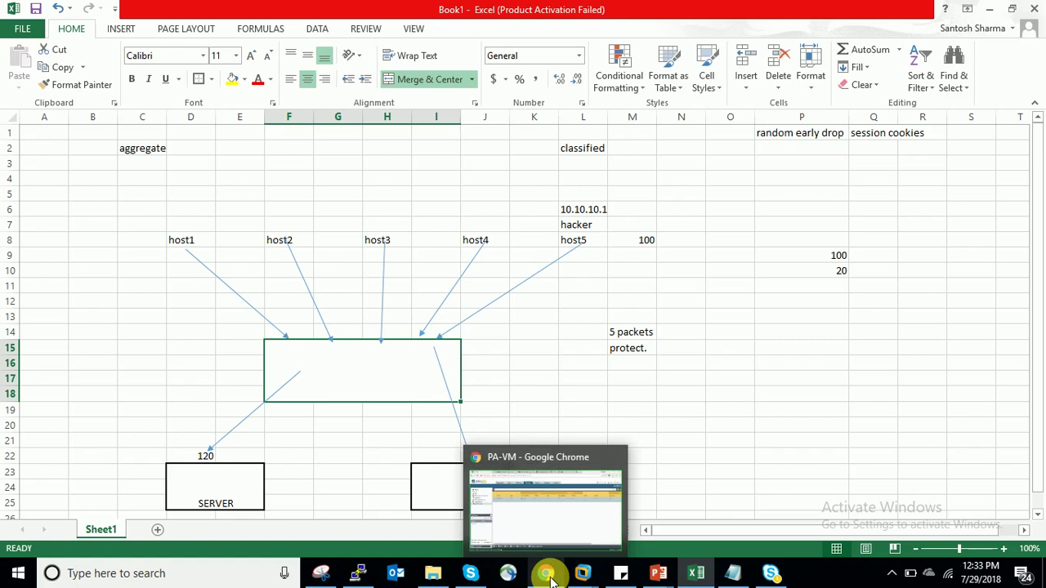
left_click(551, 579)
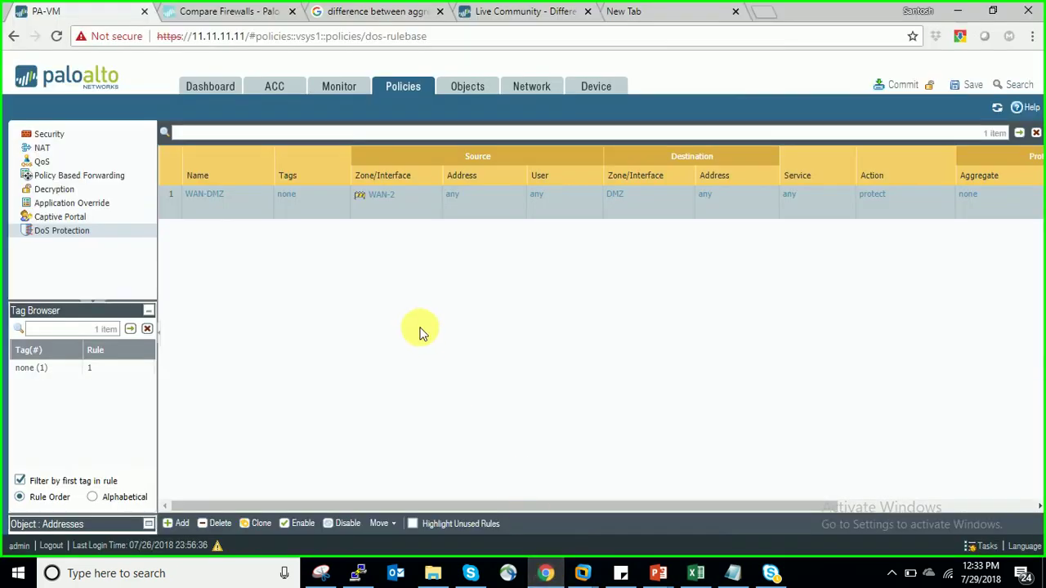
left_click(462, 85)
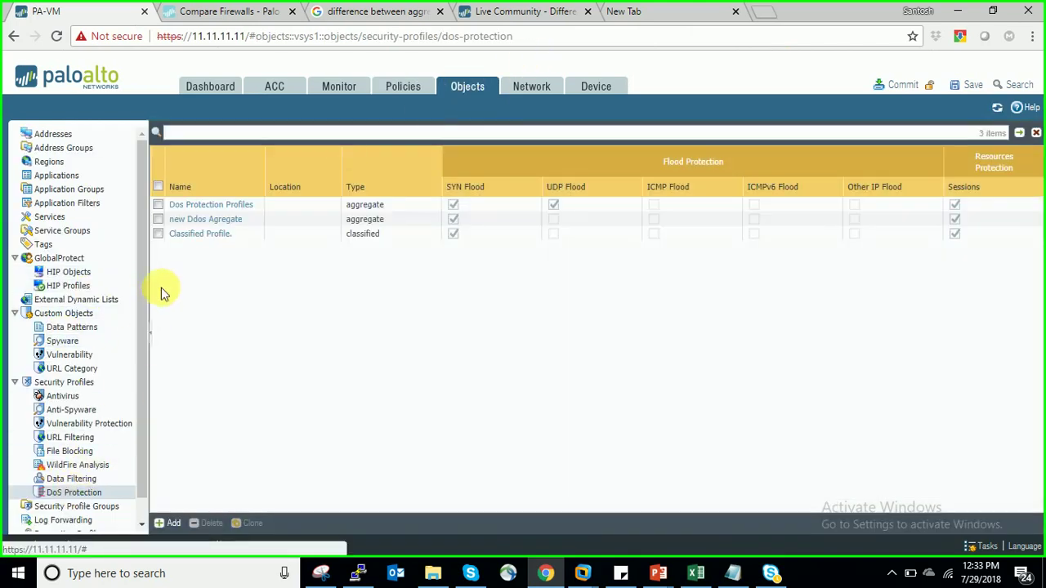
left_click(204, 234)
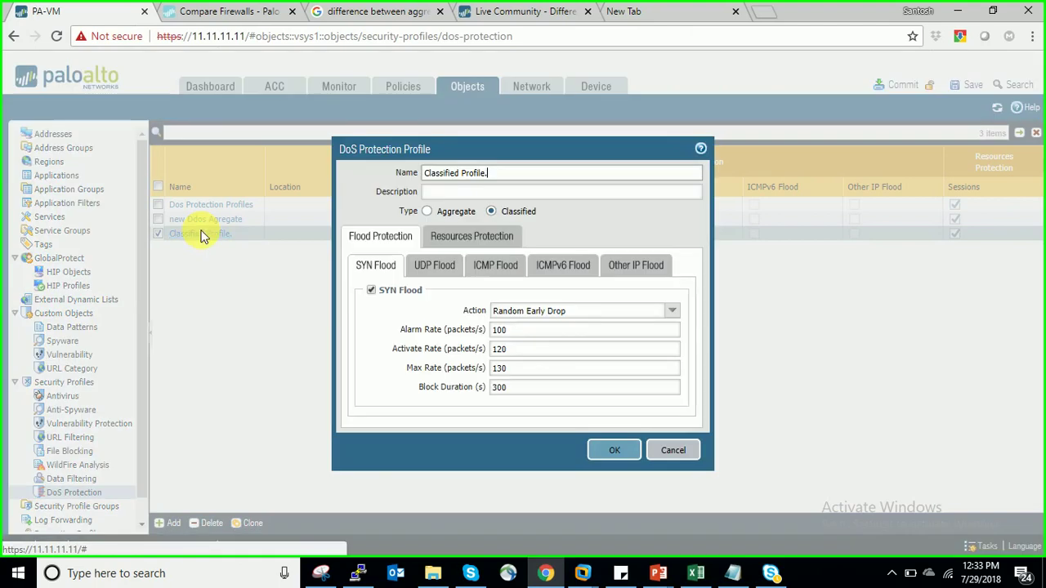
left_click(567, 315)
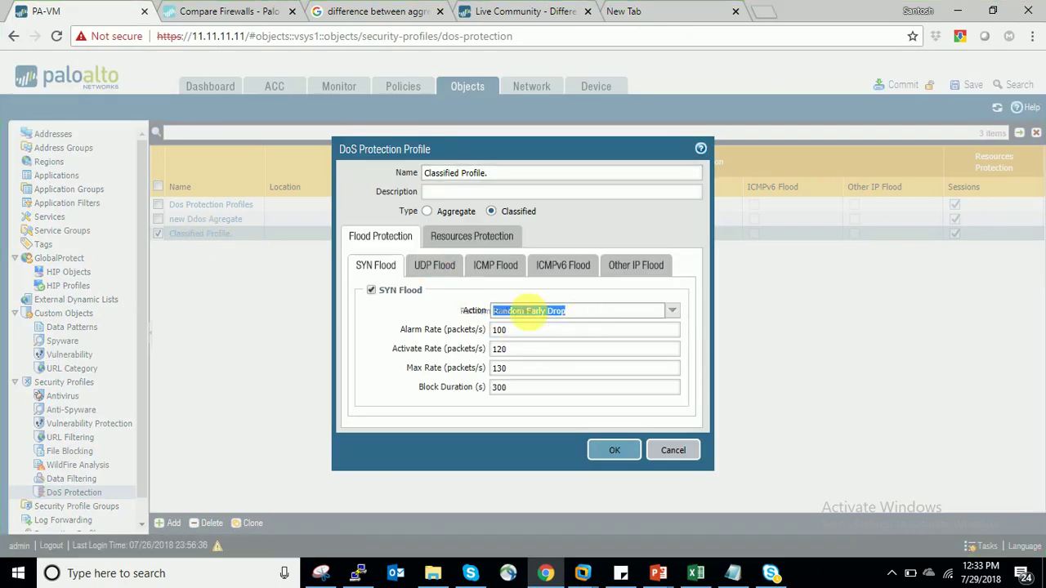
left_click(673, 452)
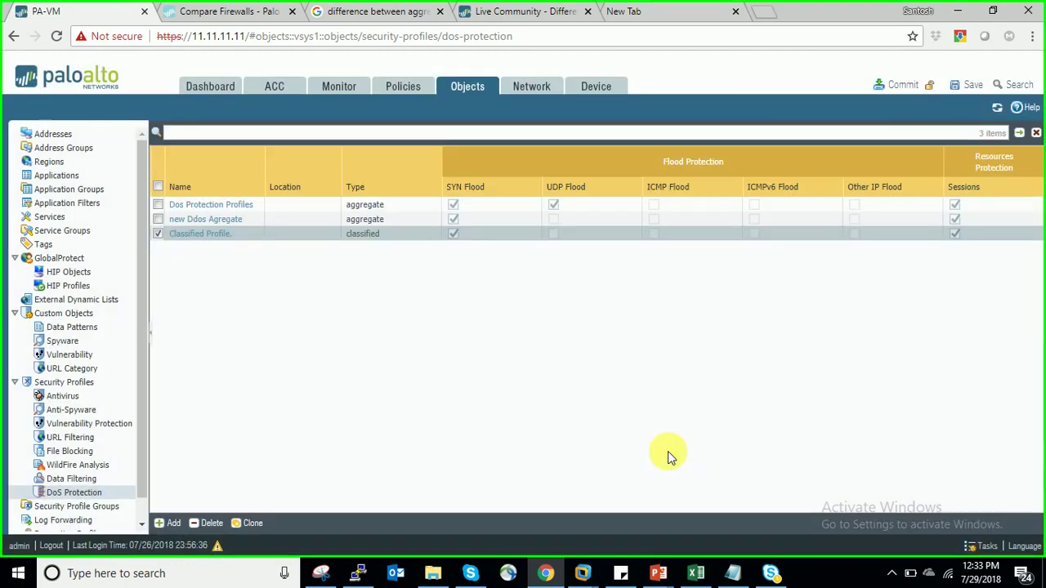
Start committing the firewall configuration changes.
left_click(887, 84)
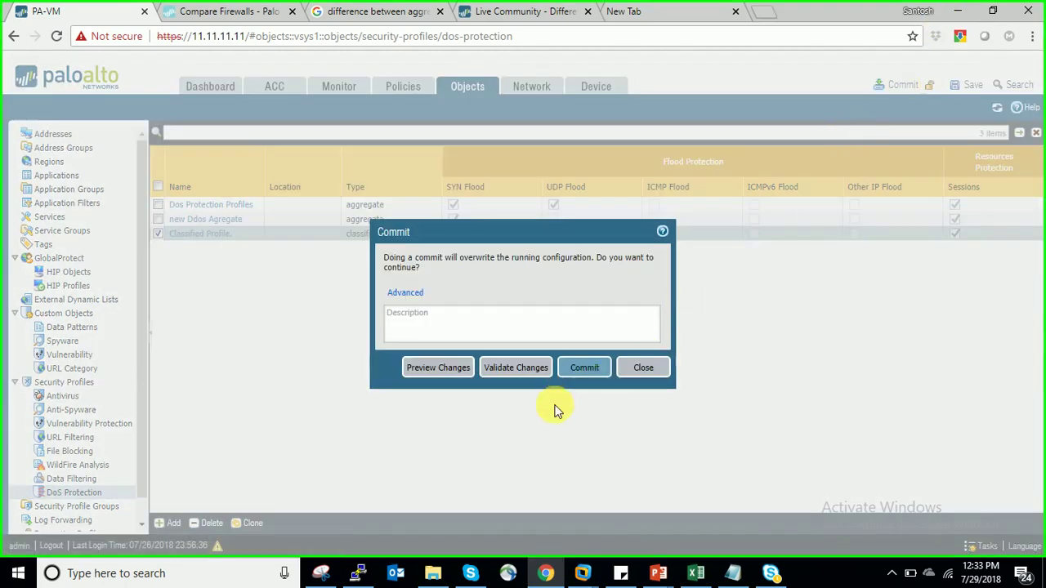